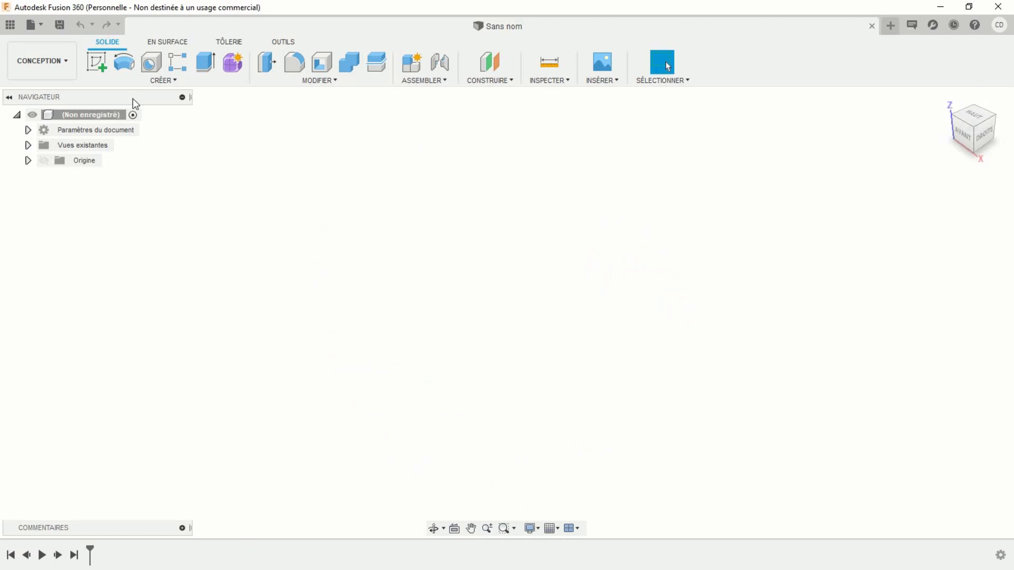
# Create a sketch on the front plane and draw a 28 mm horizontal line from the origin
pyautogui.click(97, 61)
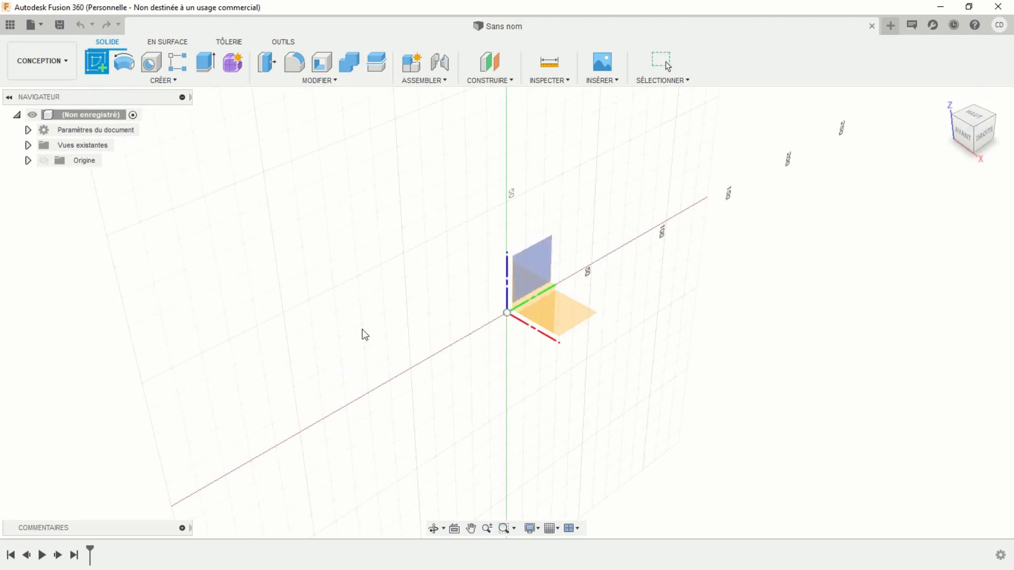
pyautogui.click(545, 305)
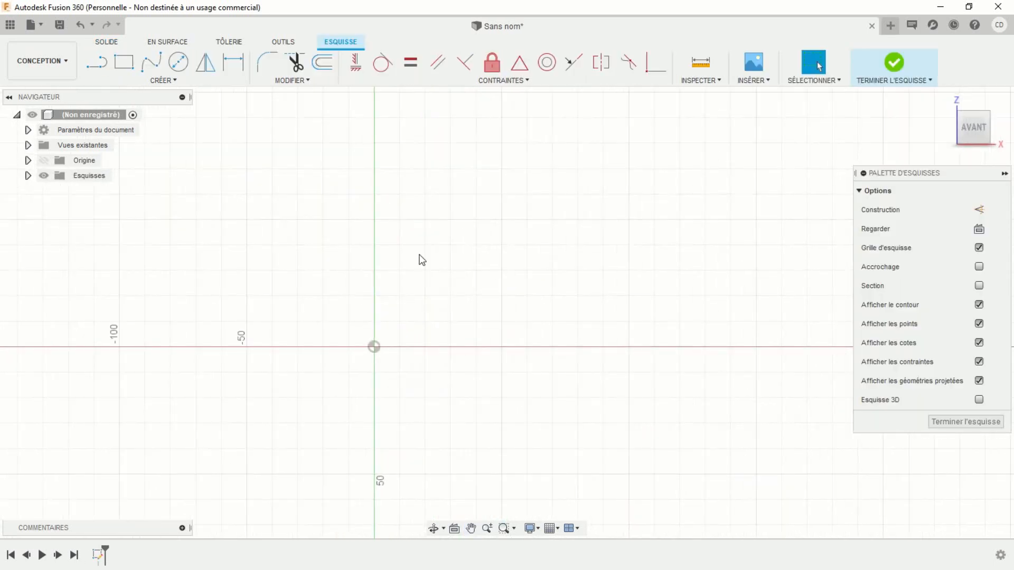
pyautogui.click(97, 62)
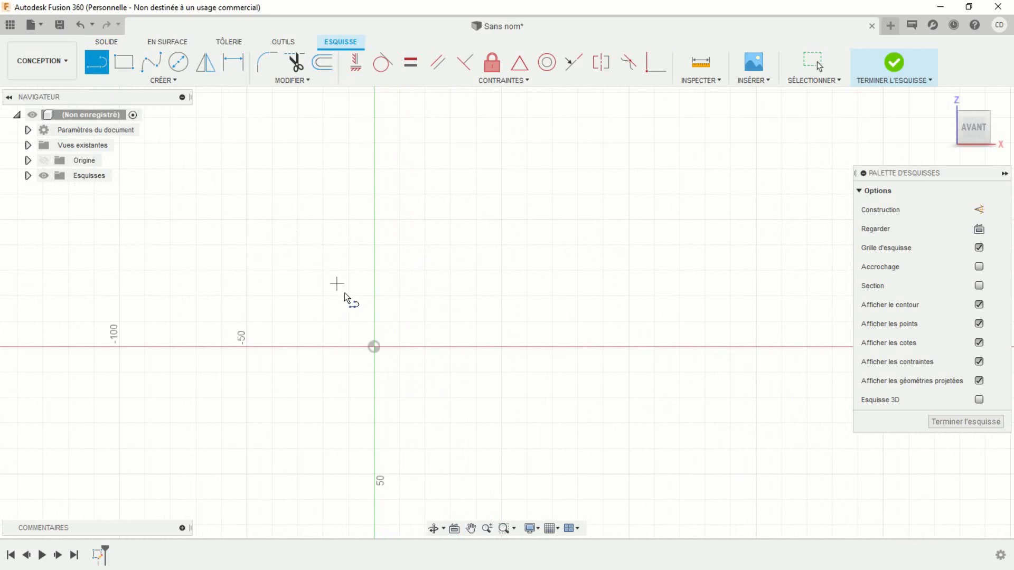
pyautogui.click(374, 347)
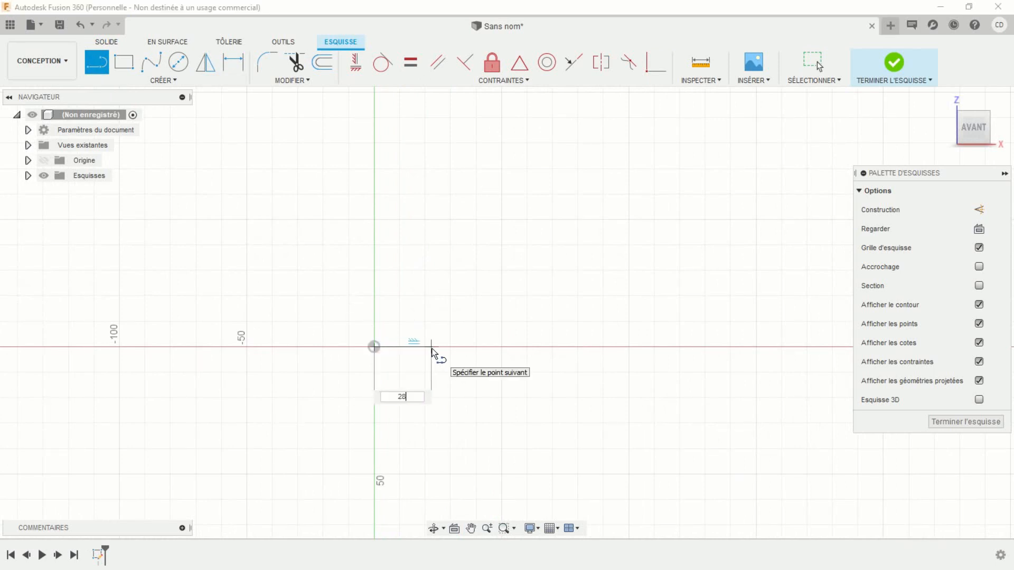
pyautogui.press('Tab')
pyautogui.press('Return')
pyautogui.press('Escape')
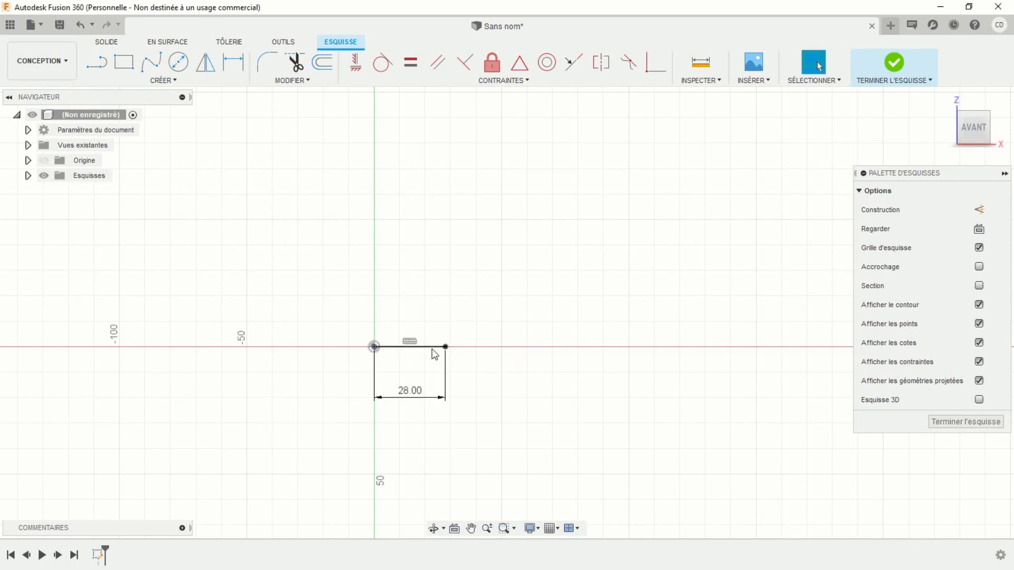
# Draw from the origin a vertical edge about 5.9 mm high, a small step up, a horizontal top edge and a small step down
pyautogui.scroll(5, 477, 290)
pyautogui.moveTo(470, 293); pyautogui.dragTo(684, 173, button='middle')
pyautogui.moveTo(525, 446); pyautogui.dragTo(521, 344)
pyautogui.scroll(3, 576, 298)
pyautogui.scroll(3, 576, 305)
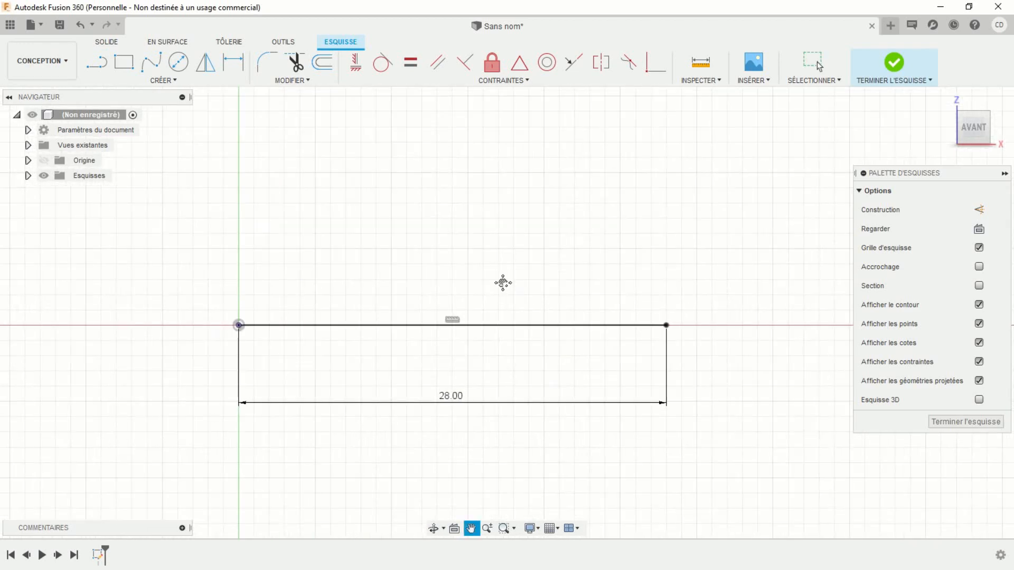
pyautogui.moveTo(502, 284)
pyautogui.mouseDown(button='middle')
pyautogui.moveTo(498, 317)
pyautogui.moveTo(517, 319)
pyautogui.mouseUp(button='middle')
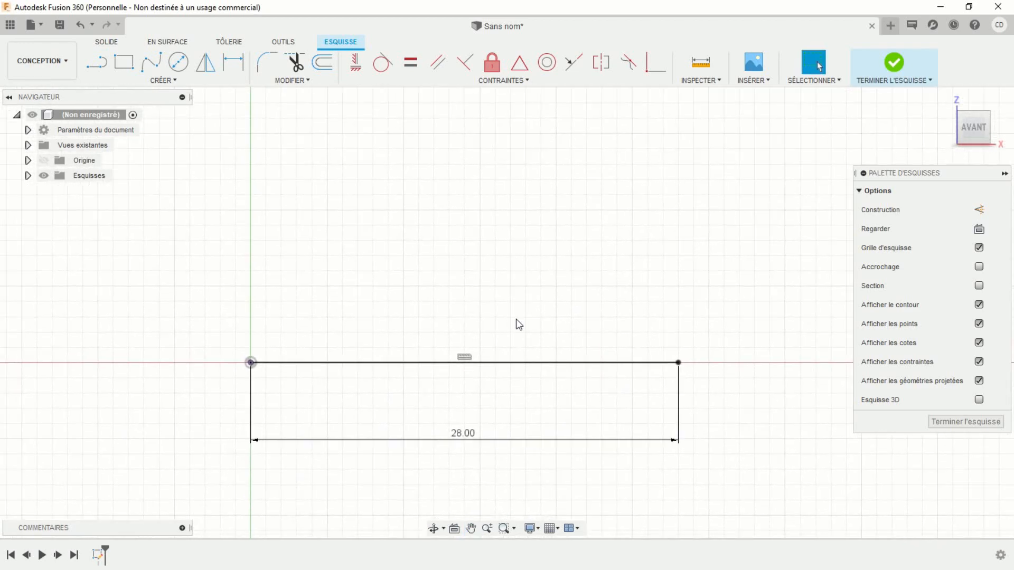
pyautogui.click(96, 66)
pyautogui.click(251, 363)
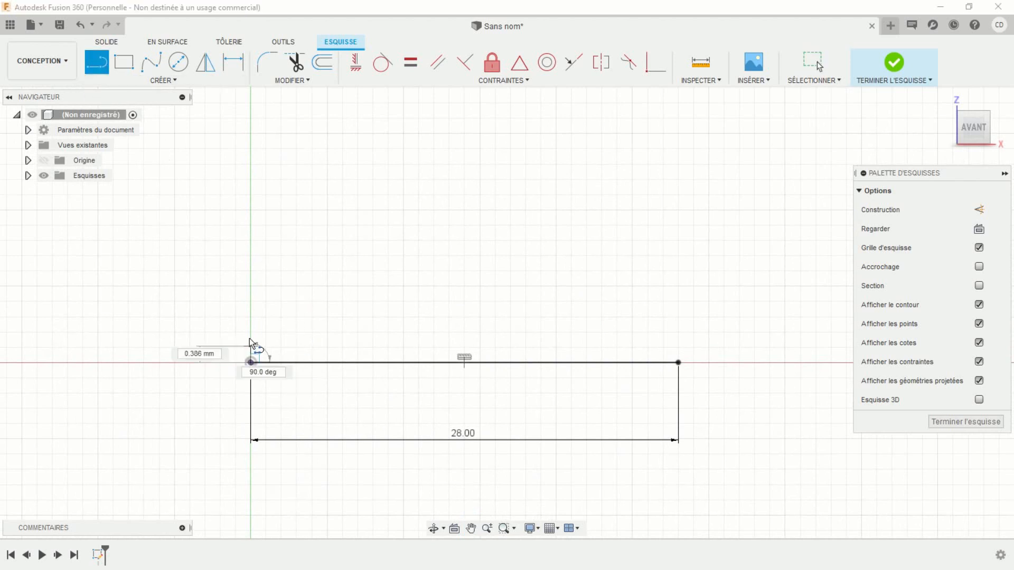
pyautogui.click(250, 273)
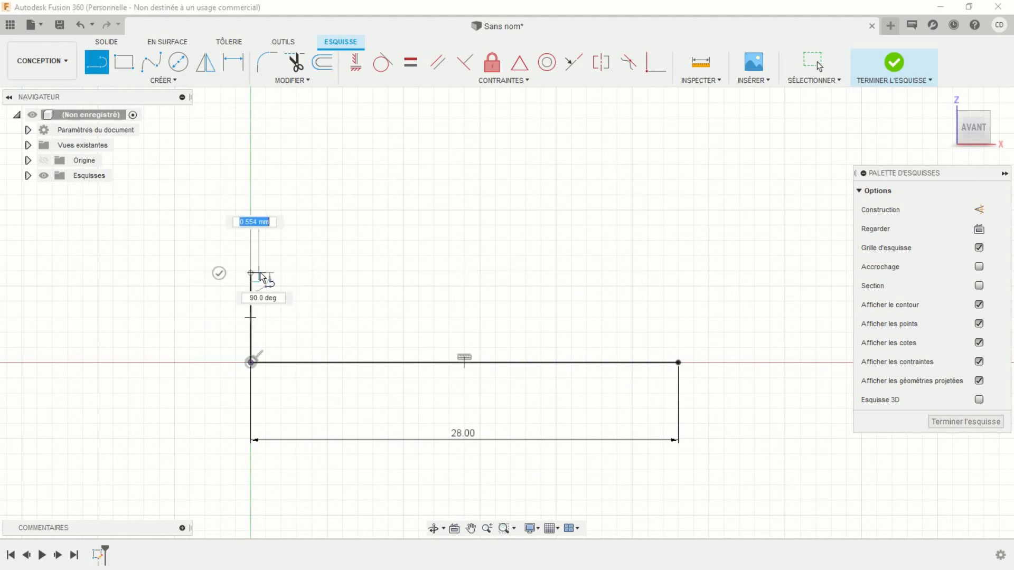
pyautogui.click(262, 256)
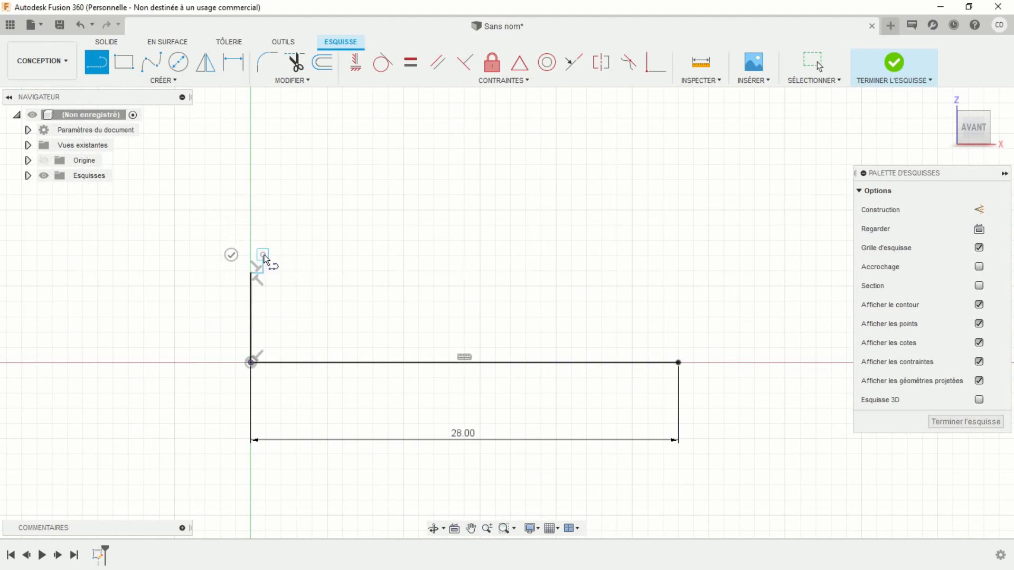
pyautogui.click(343, 258)
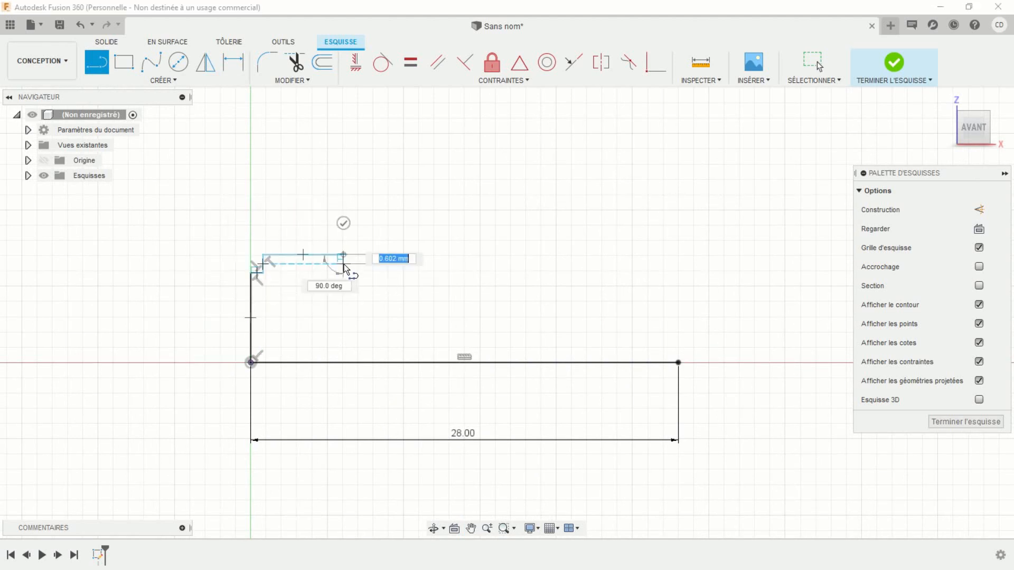
pyautogui.click(344, 273)
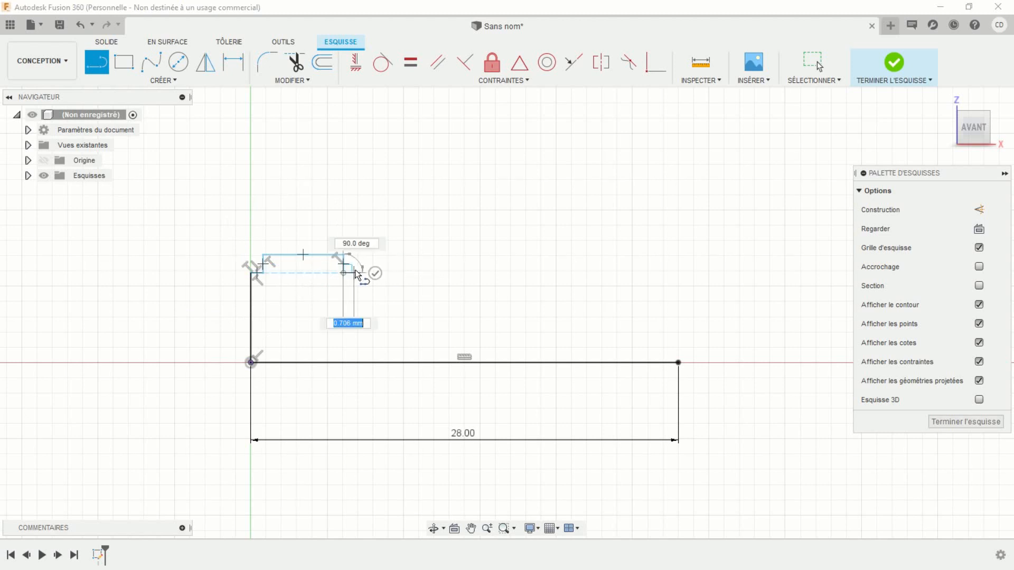
# Continue the stepped profile with a narrow groove, a raised collar and a long horizontal edge ending above the base line's far end
pyautogui.moveTo(361, 273); pyautogui.dragTo(363, 313)
pyautogui.click(362, 316)
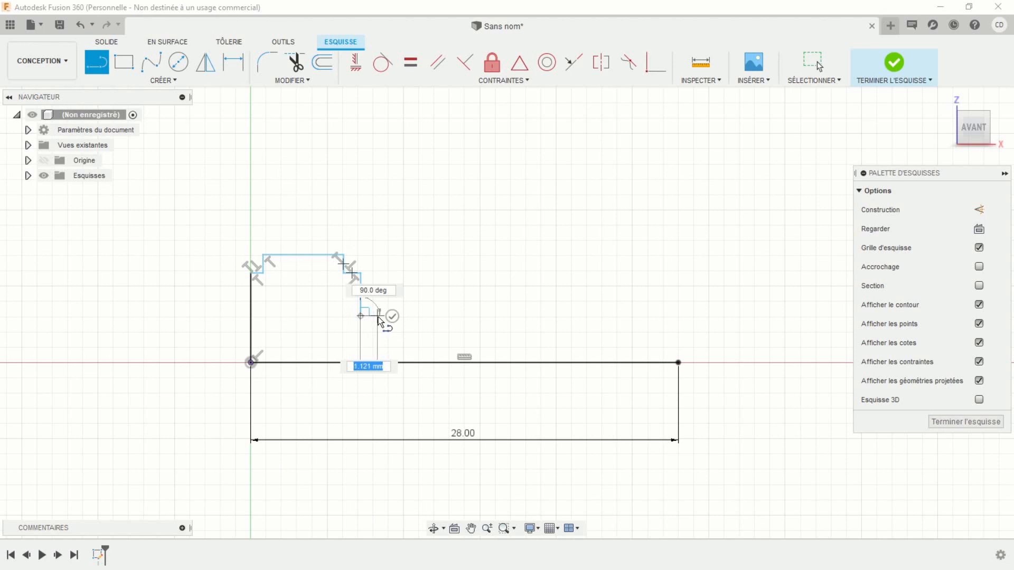
pyautogui.click(382, 317)
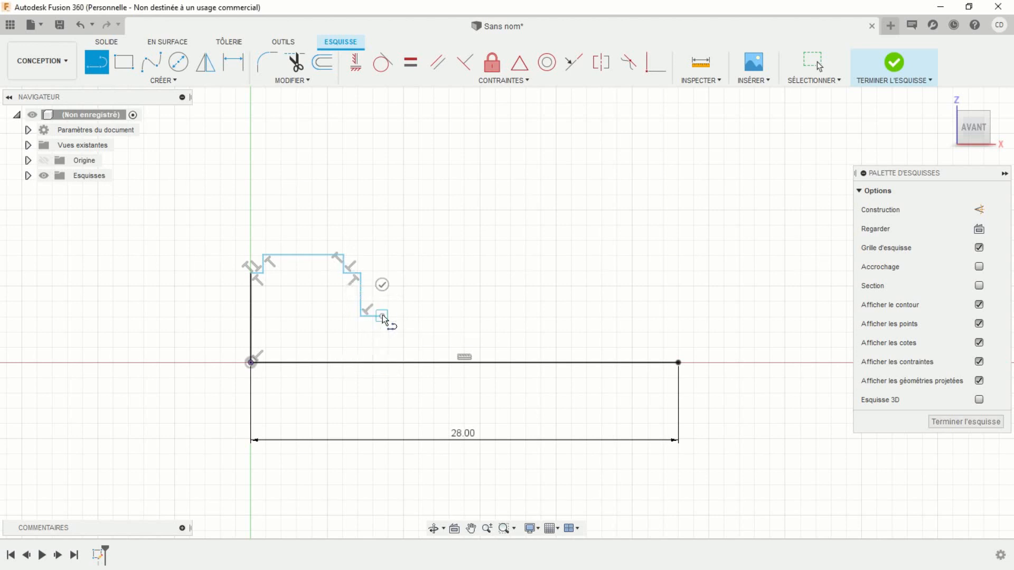
pyautogui.moveTo(383, 317); pyautogui.dragTo(383, 294)
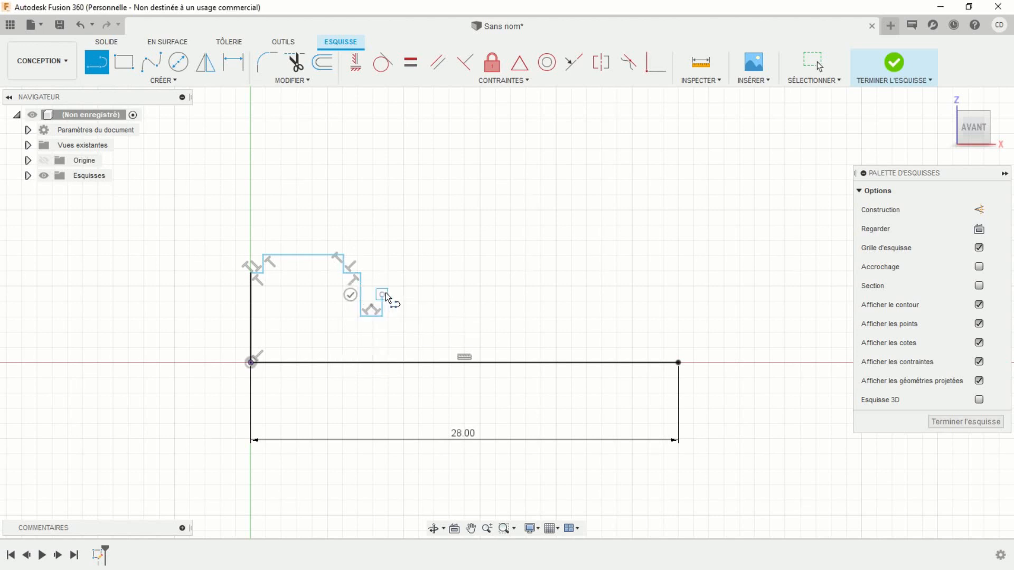
pyautogui.click(410, 296)
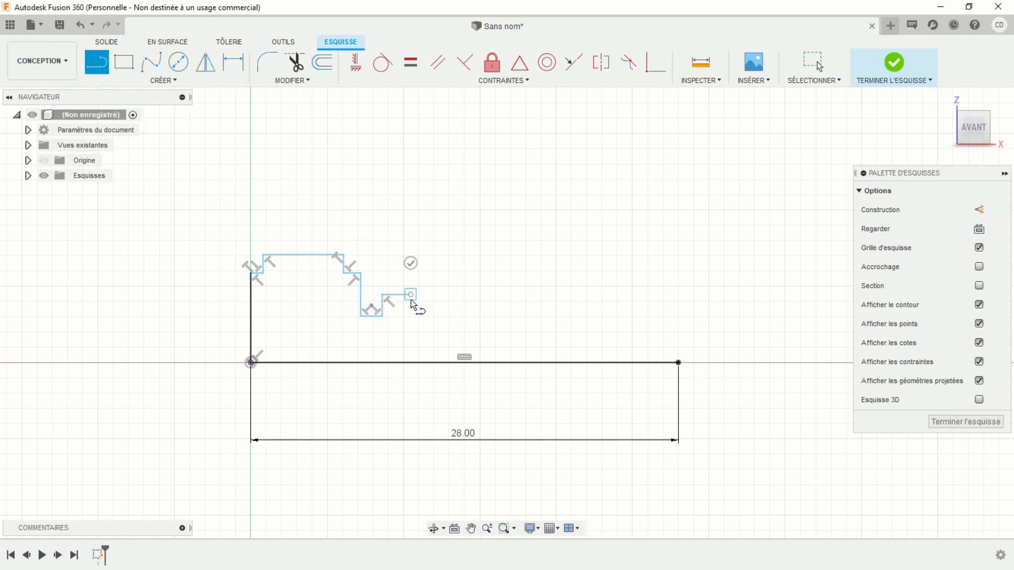
pyautogui.click(411, 334)
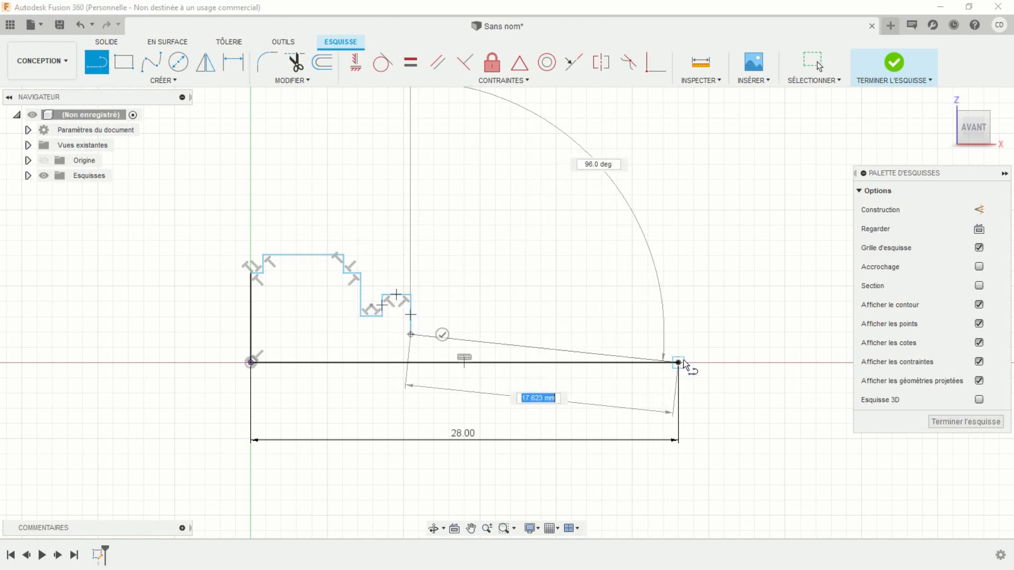
pyautogui.click(680, 335)
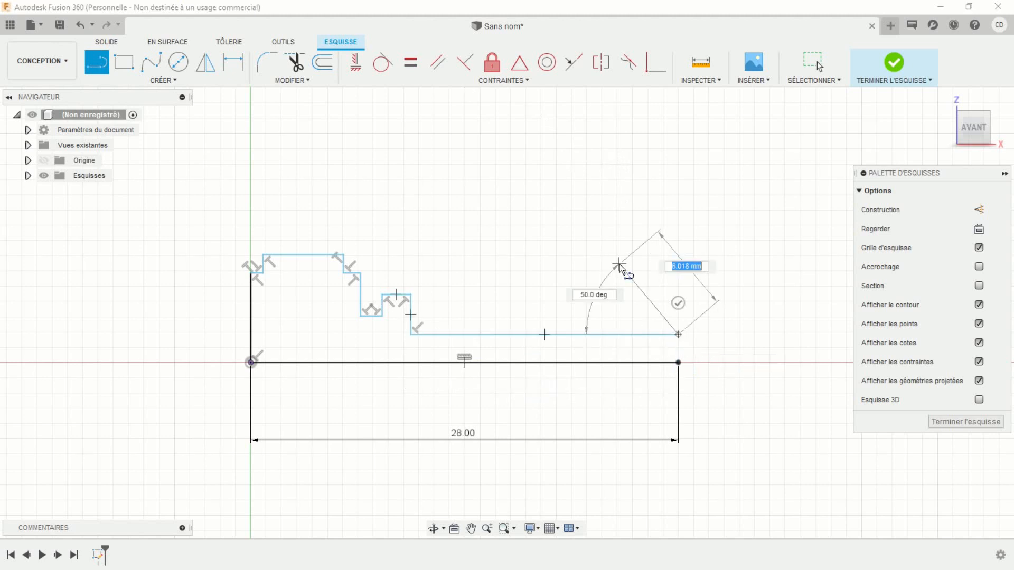
pyautogui.press('Escape')
pyautogui.scroll(2, 605, 262)
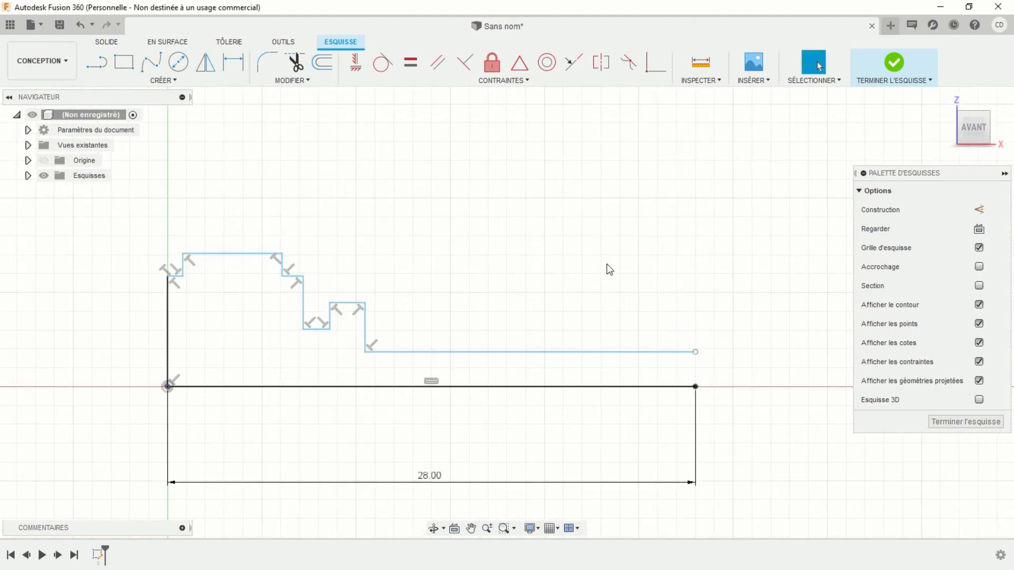
# Close the profile with a vertical line from the long upper edge's open end to the end of the base line
pyautogui.click(102, 65)
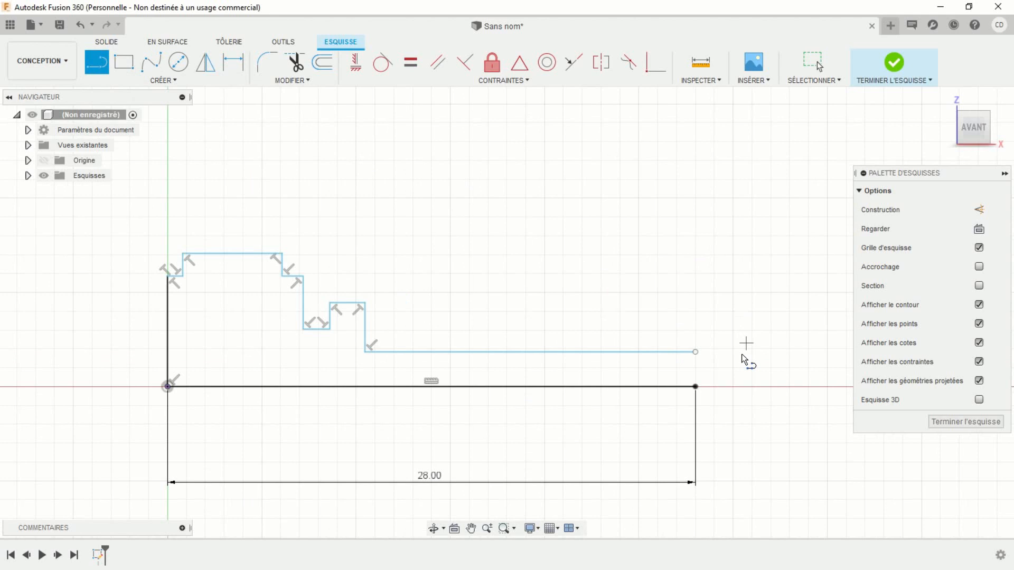
pyautogui.click(695, 353)
pyautogui.click(696, 387)
pyautogui.press('Escape')
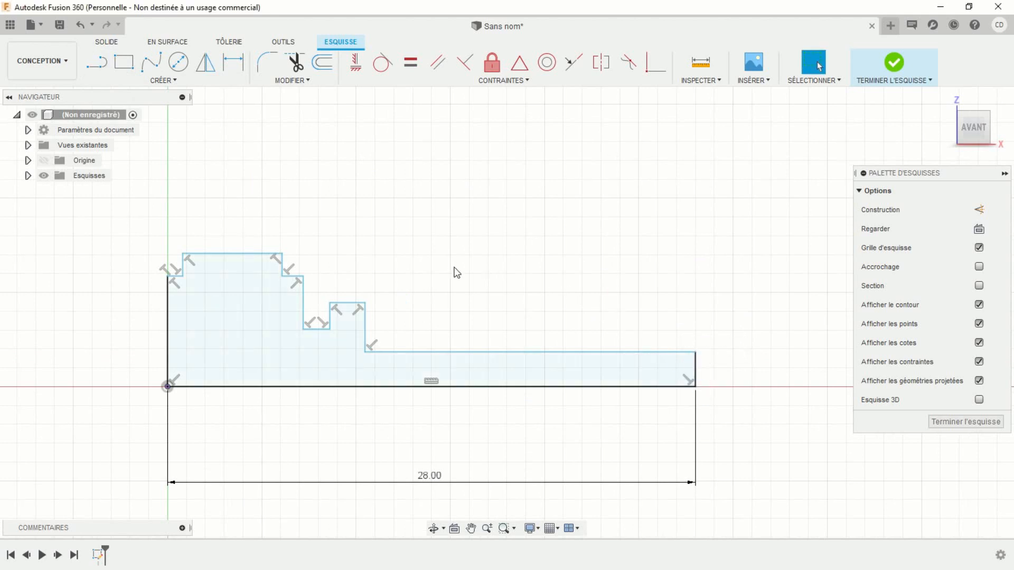
# Dimension the vertical edge at the origin to 6 mm
pyautogui.moveTo(457, 272); pyautogui.dragTo(546, 232, button='middle')
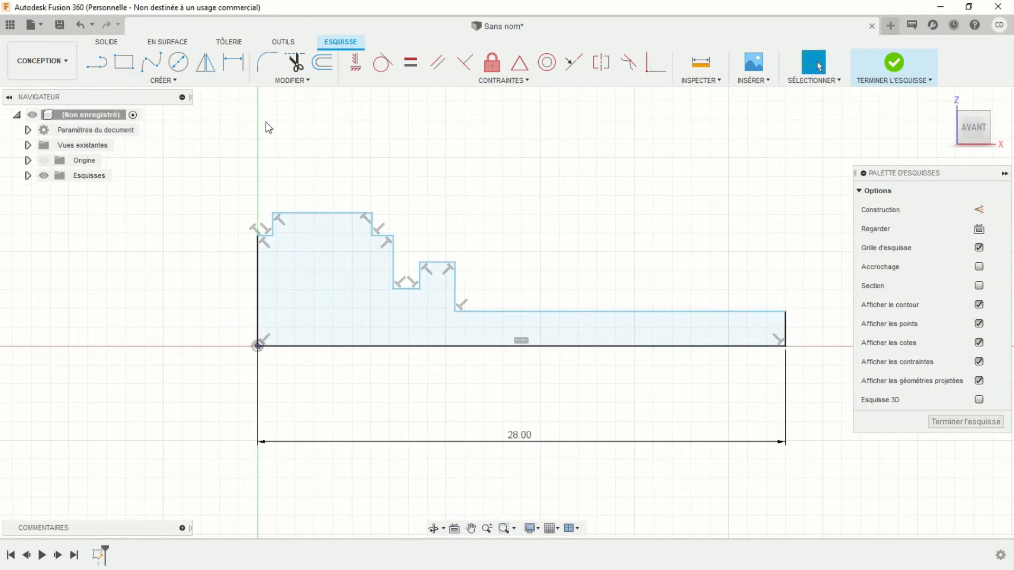
pyautogui.click(233, 62)
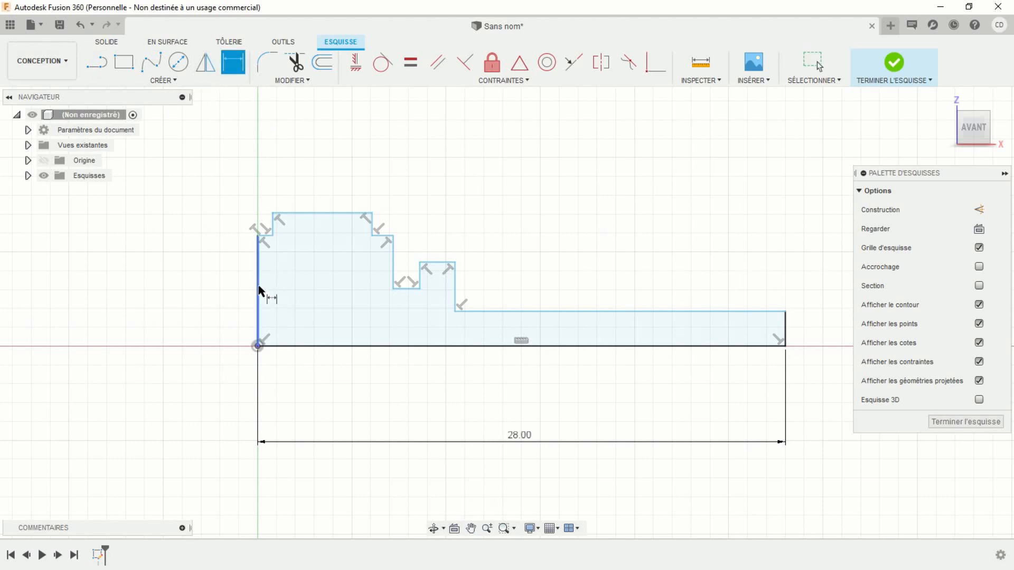
pyautogui.click(259, 290)
pyautogui.click(232, 290)
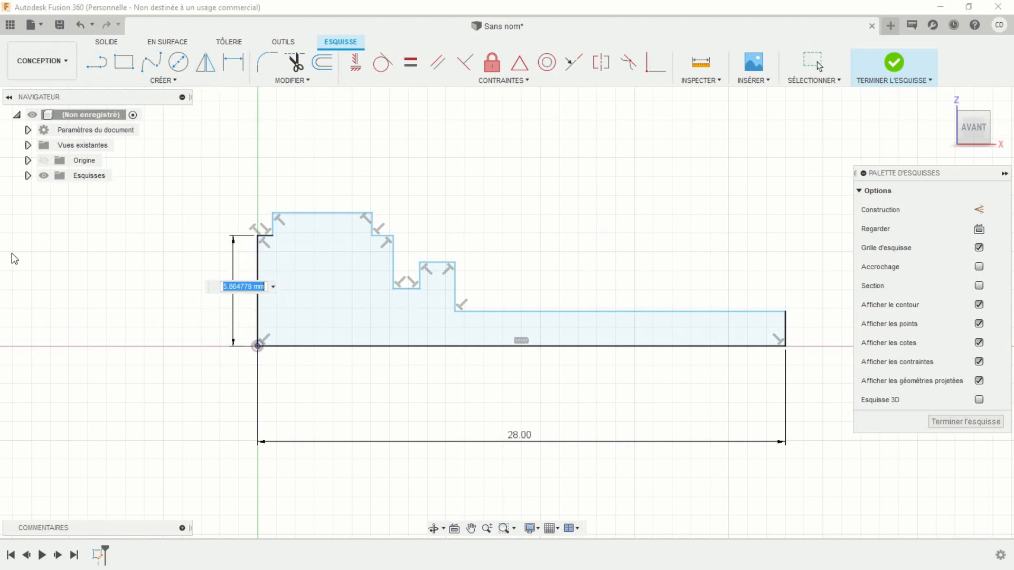
pyautogui.write('6')
pyautogui.press('Return')
# Dimension the small step beside the origin edge to 0.5 mm wide and the top edge to 6 mm long
pyautogui.scroll(2, 132, 211)
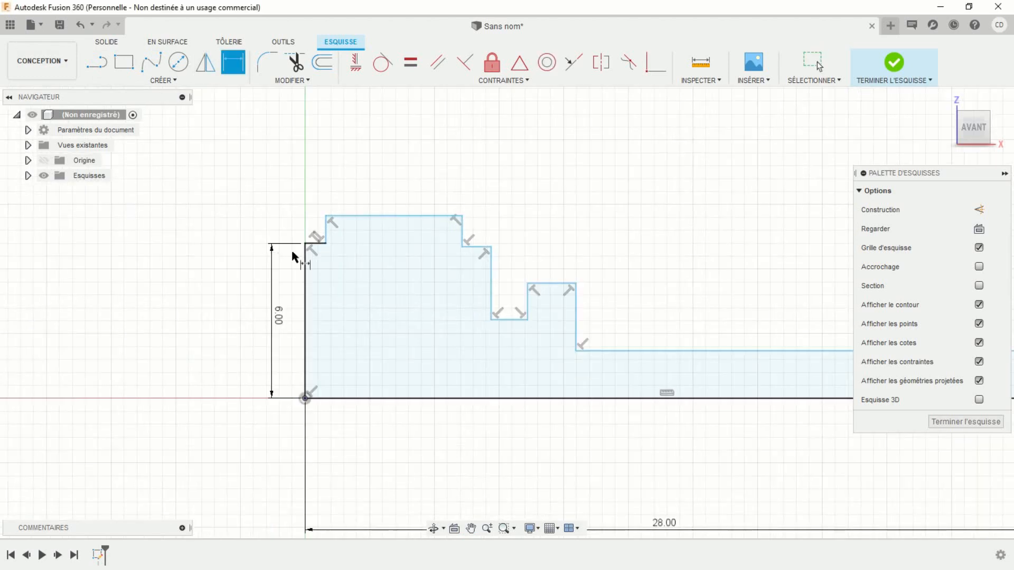
pyautogui.click(314, 245)
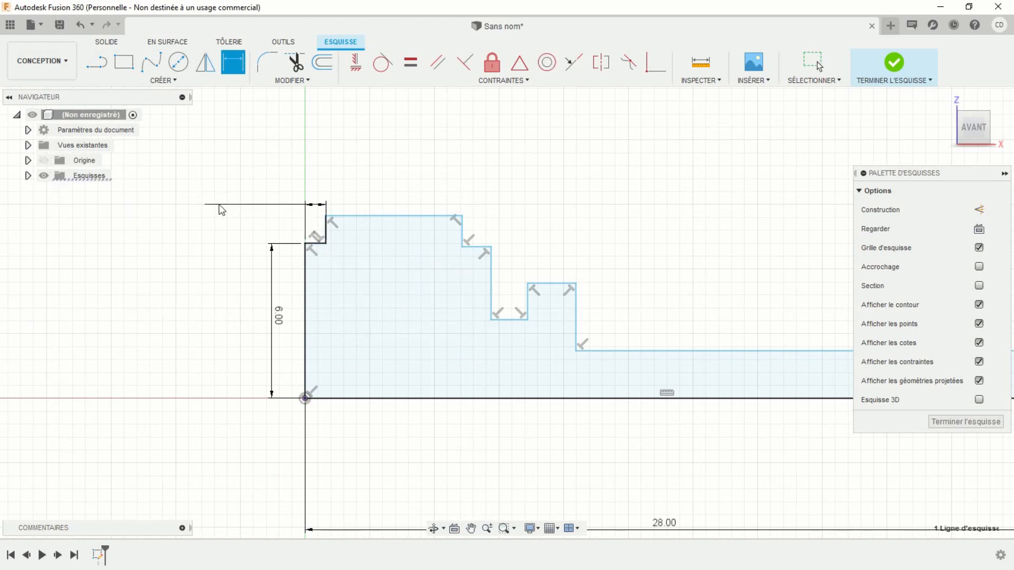
pyautogui.click(221, 210)
pyautogui.press('Return')
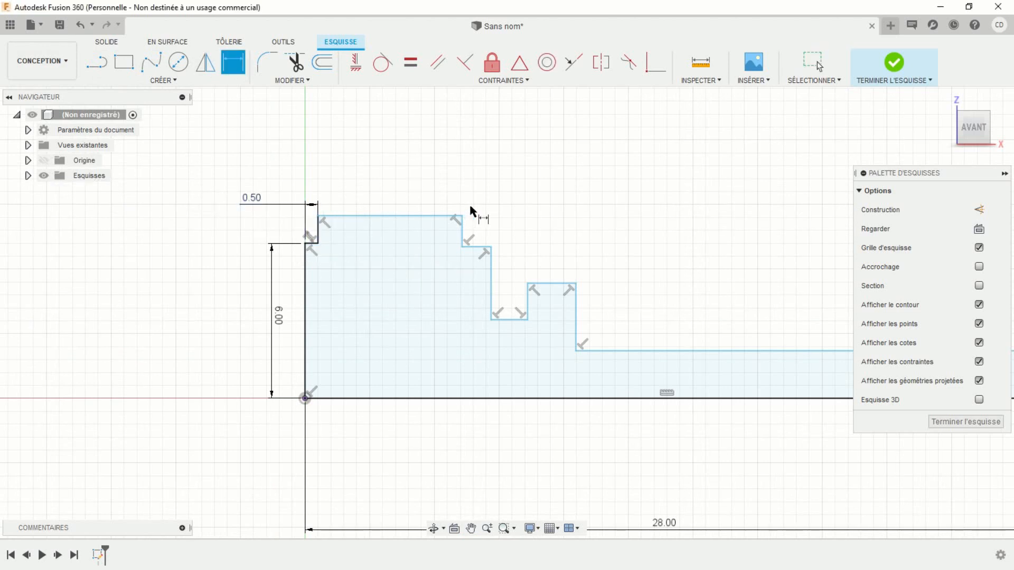
pyautogui.click(380, 223)
pyautogui.click(385, 170)
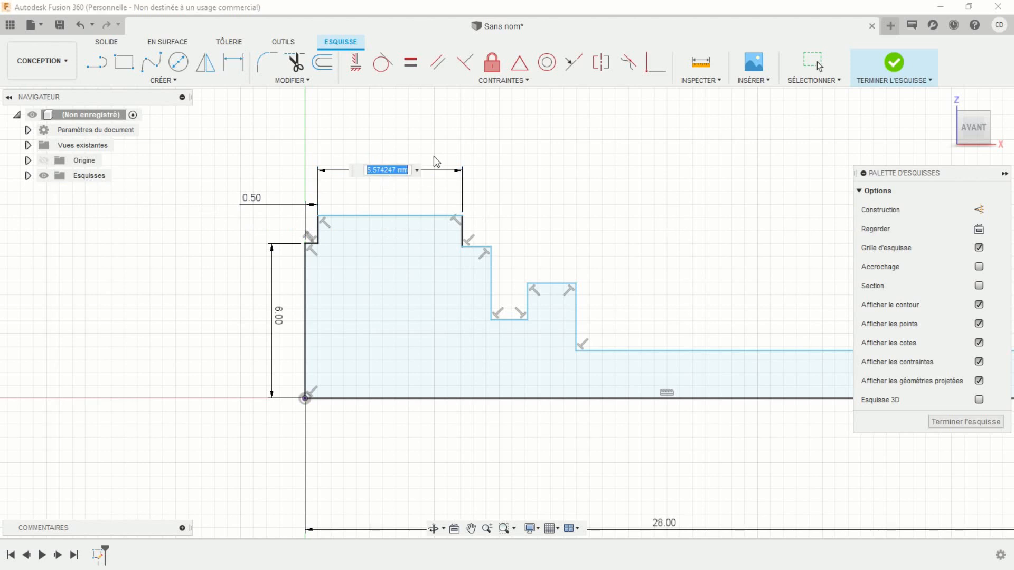
pyautogui.write('6')
pyautogui.press('Return')
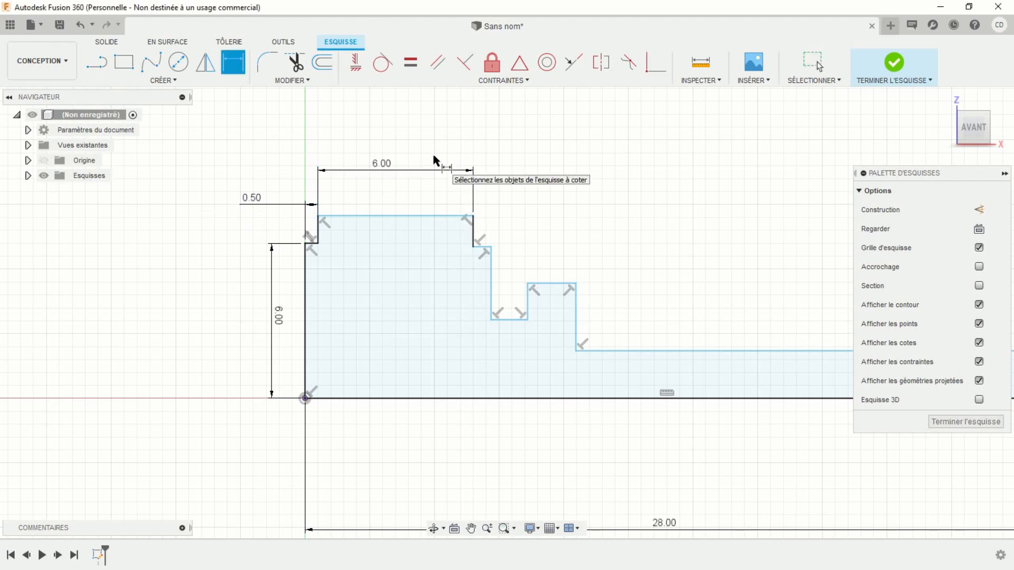
# Dimension the height from the base line to the top edge to 6.5 mm
pyautogui.click(407, 217)
pyautogui.click(402, 399)
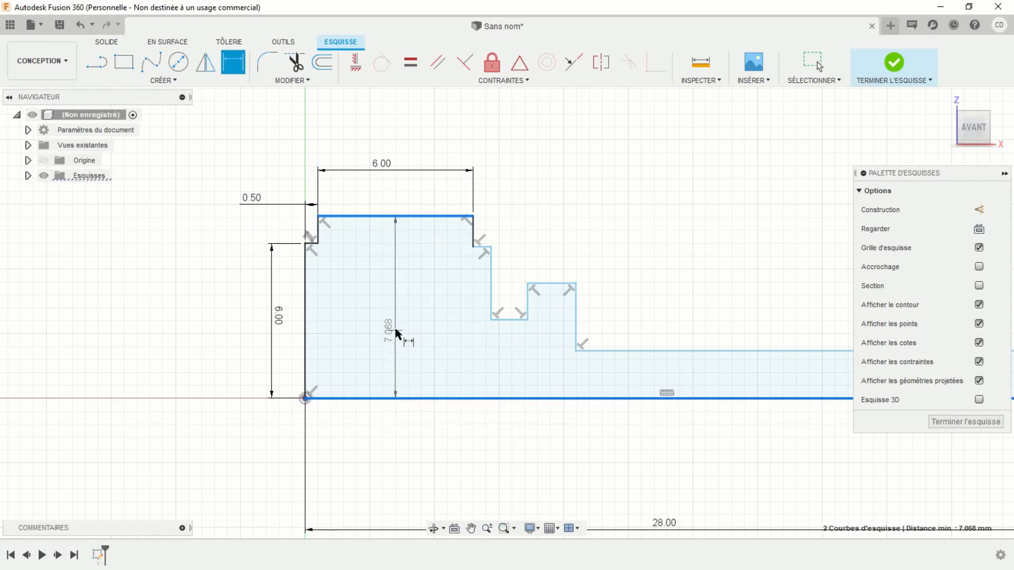
pyautogui.click(395, 330)
pyautogui.write('6.5')
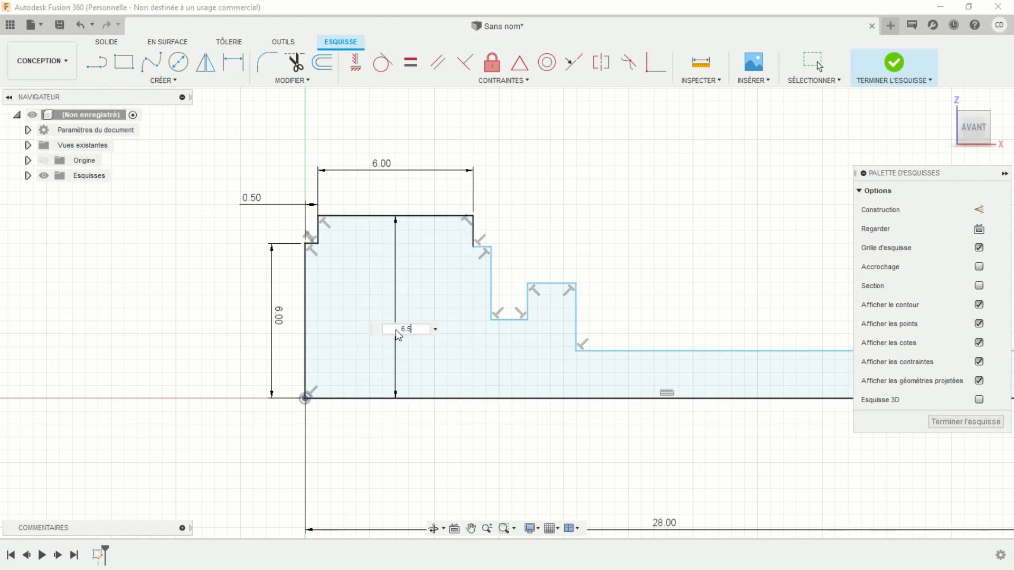
pyautogui.press('Return')
# Dimension the width of the small step between the top edge and the groove to 0.5 mm
pyautogui.scroll(2, 453, 321)
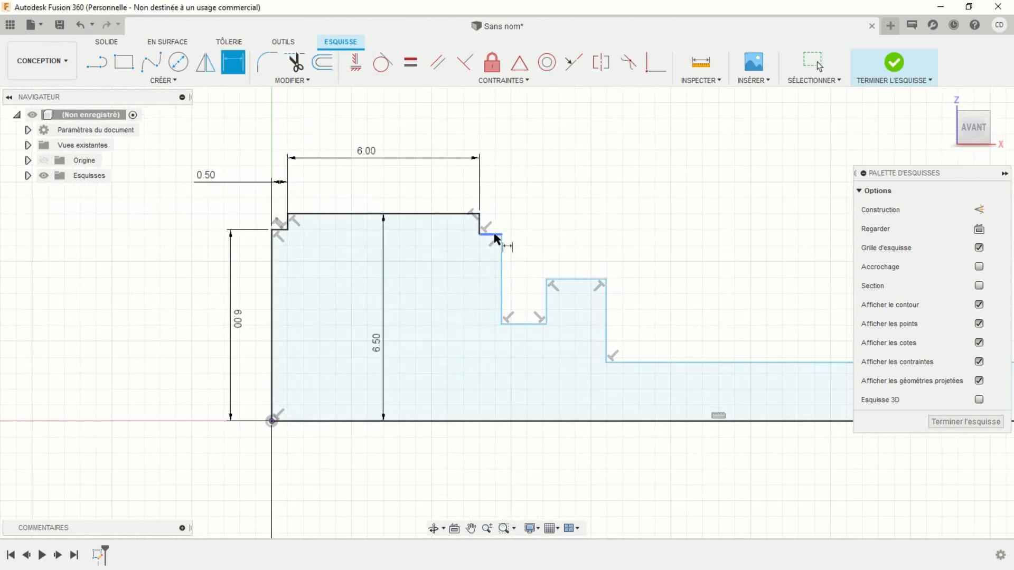
pyautogui.click(495, 238)
pyautogui.click(529, 178)
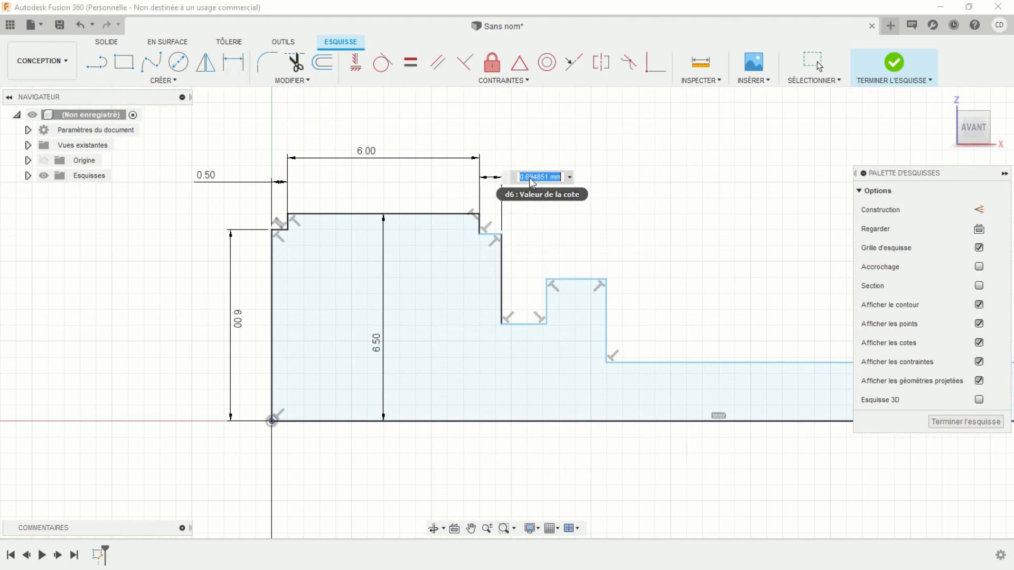
pyautogui.write('0.5')
pyautogui.press('Return')
pyautogui.press('Escape')
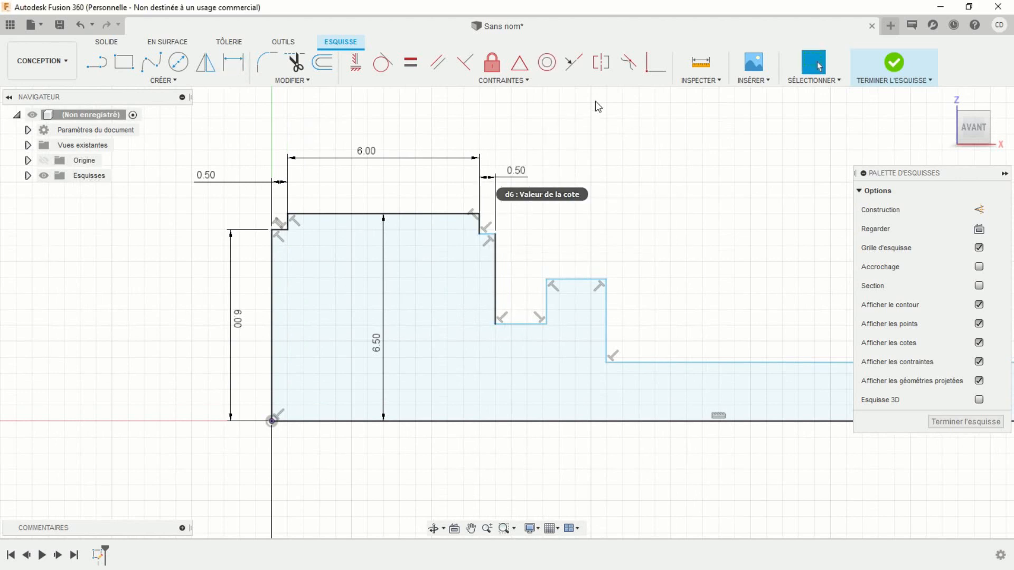
# Make the small step beside the groove collinear with the matching small step beside the origin edge
pyautogui.click(573, 61)
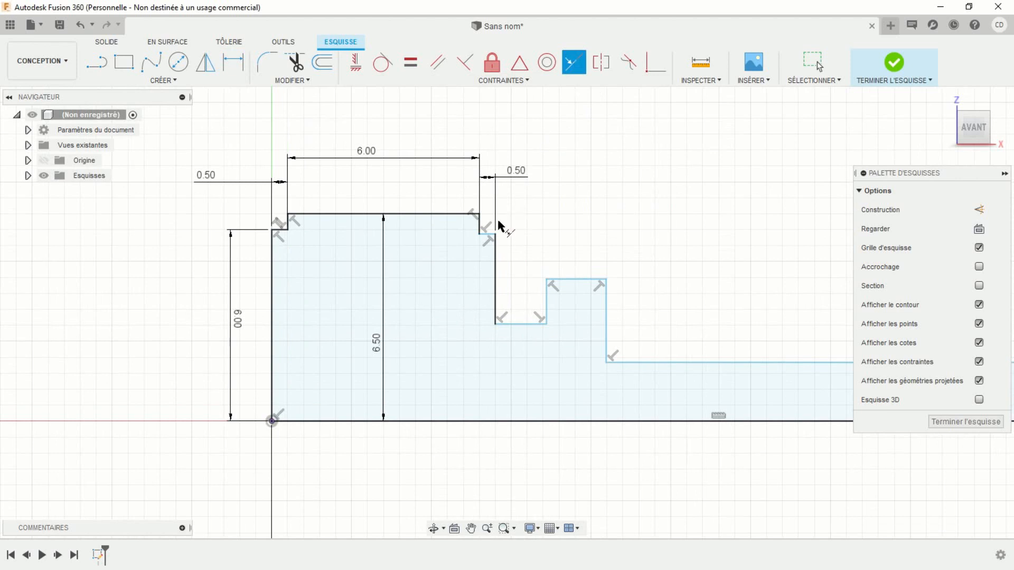
pyautogui.click(487, 234)
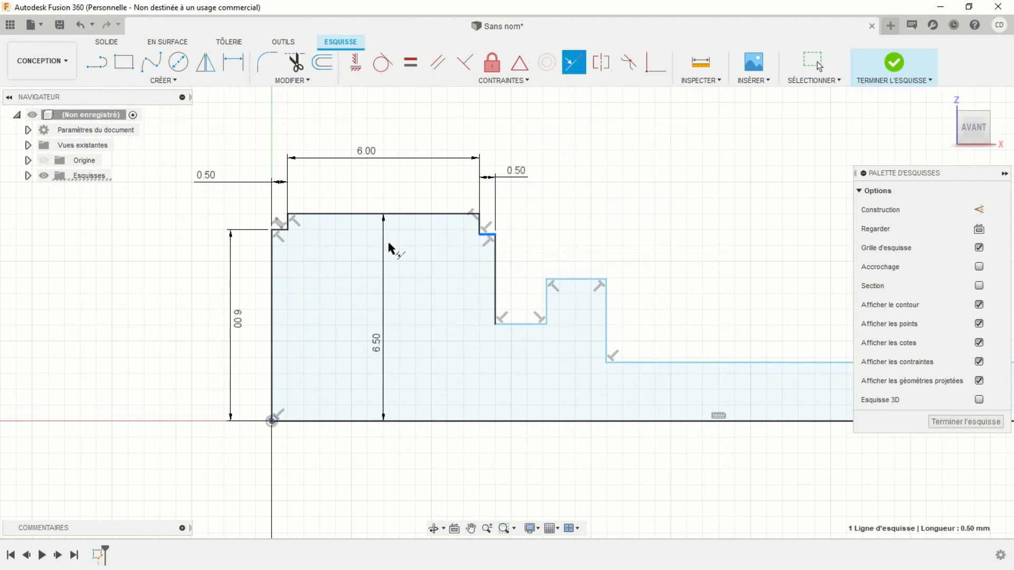
pyautogui.click(280, 231)
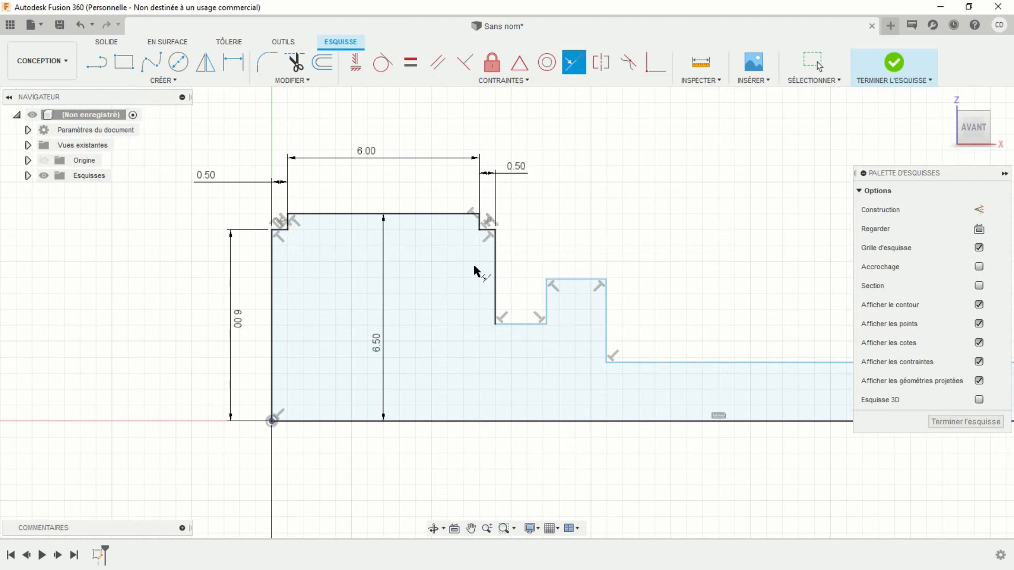
# Dimension the height from the base line to the groove floor to 4 mm
pyautogui.click(234, 63)
pyautogui.click(527, 325)
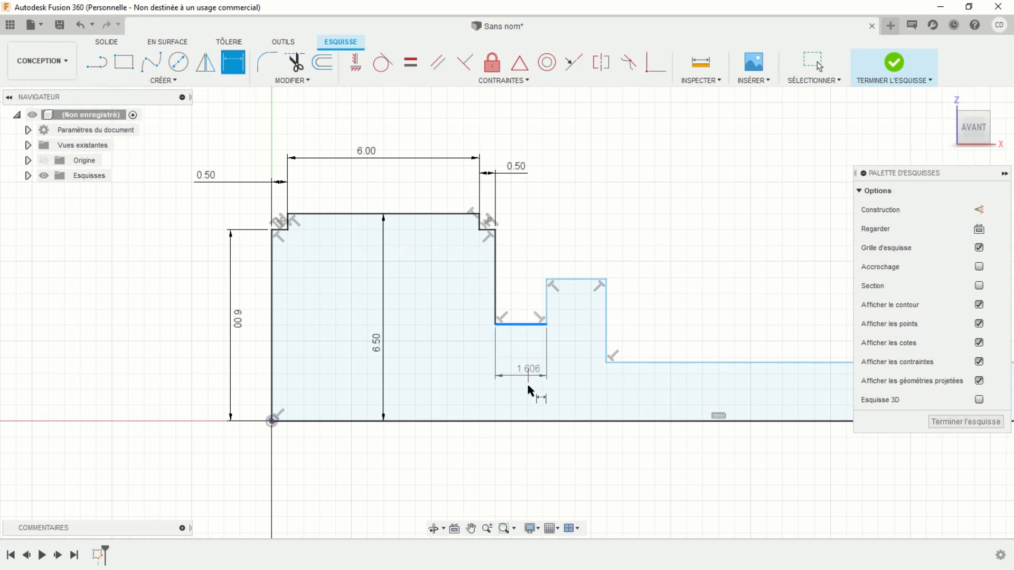
pyautogui.click(528, 421)
pyautogui.click(523, 390)
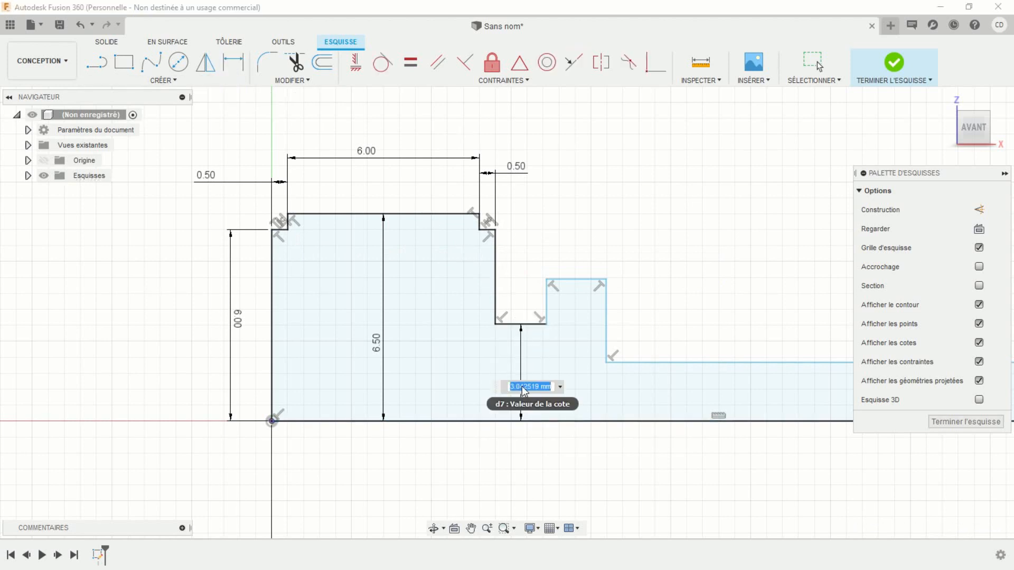
pyautogui.write('4')
pyautogui.press('Return')
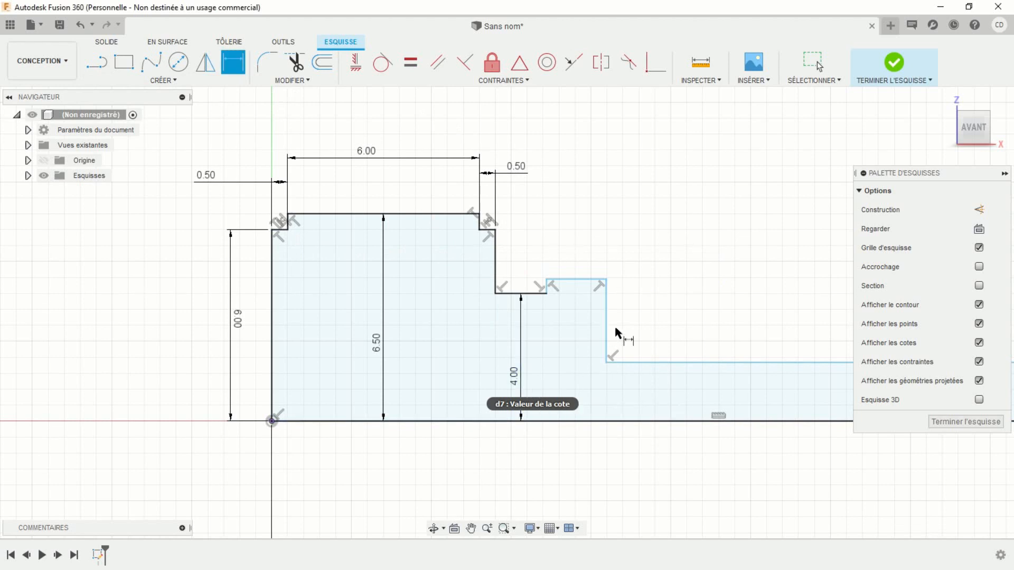
# Dimension the collar beyond the groove to 5.5 mm high above the base line and 2 mm wide
pyautogui.click(573, 285)
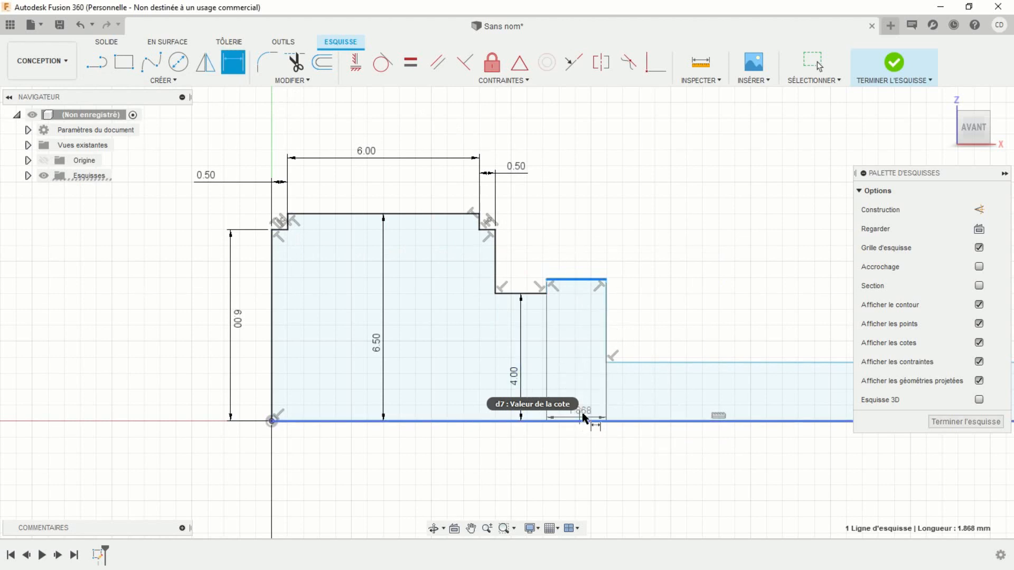
pyautogui.click(583, 420)
pyautogui.click(576, 360)
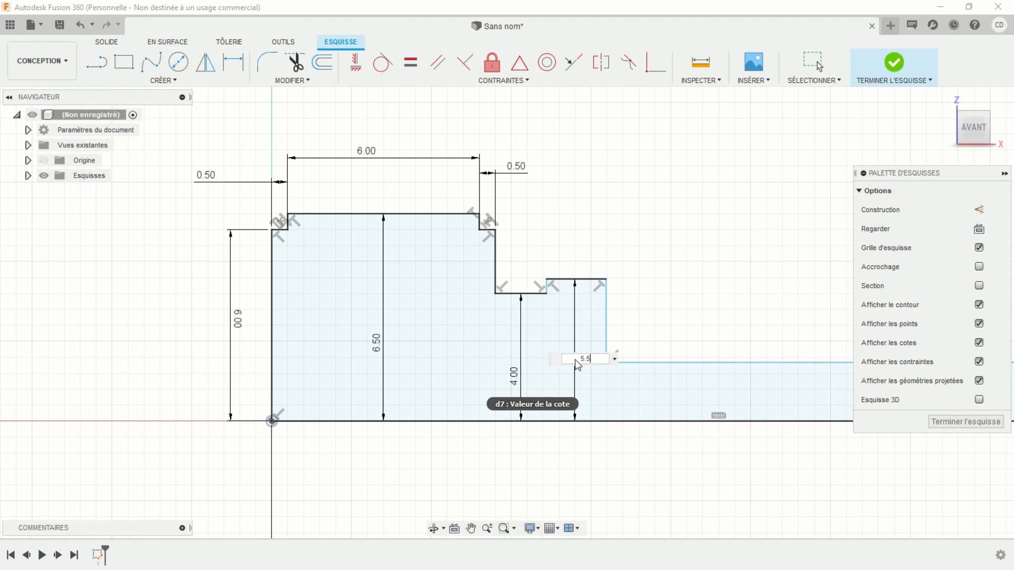
pyautogui.write('5.5')
pyautogui.press('Return')
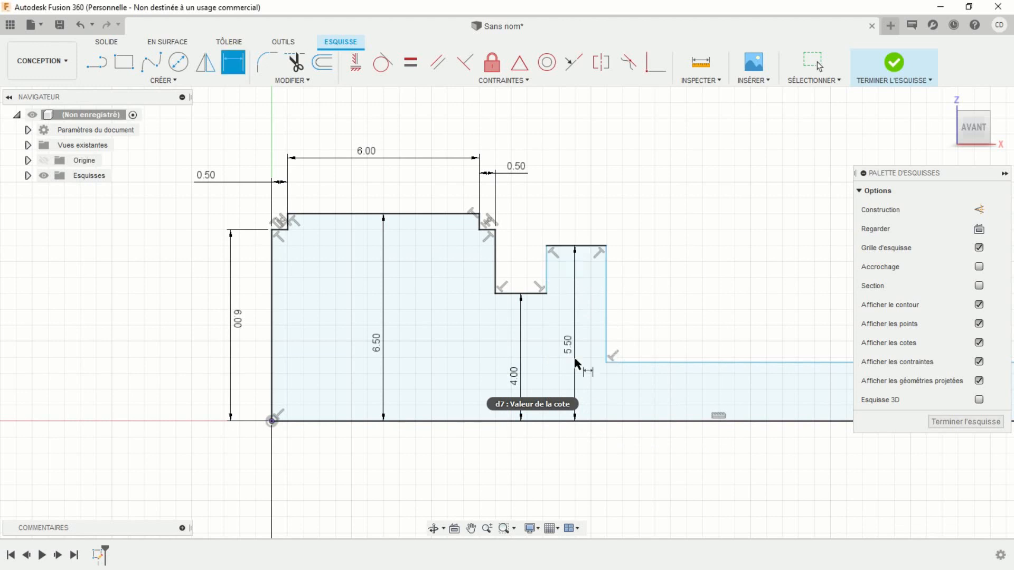
pyautogui.click(587, 254)
pyautogui.click(583, 229)
pyautogui.write('2')
pyautogui.press('Return')
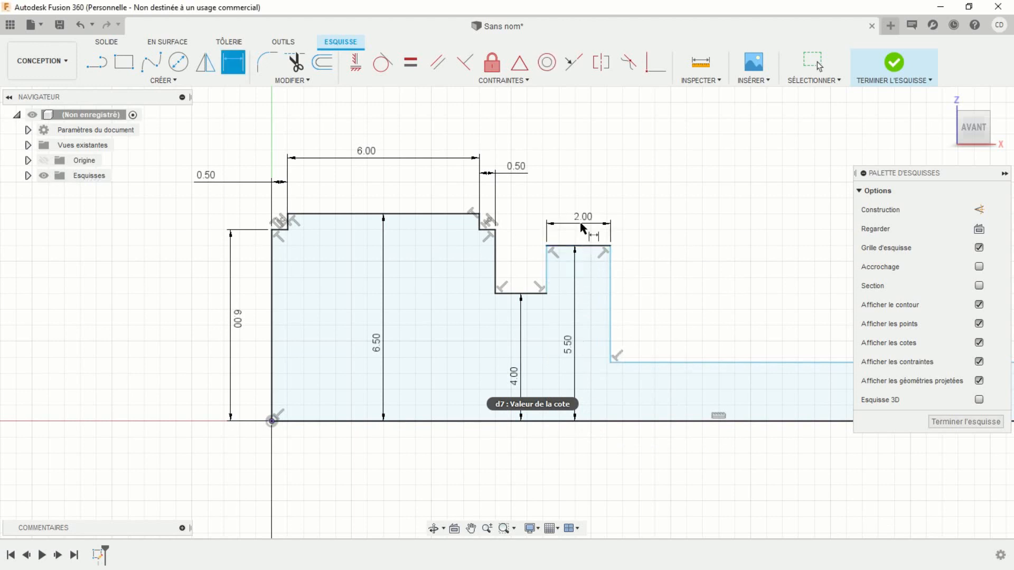
# Dimension the height from the base line to the long shank edge to 3 mm
pyautogui.scroll(-1, 656, 195)
pyautogui.scroll(1, 676, 248)
pyautogui.moveTo(693, 257); pyautogui.dragTo(319, 220, button='middle')
pyautogui.click(500, 328)
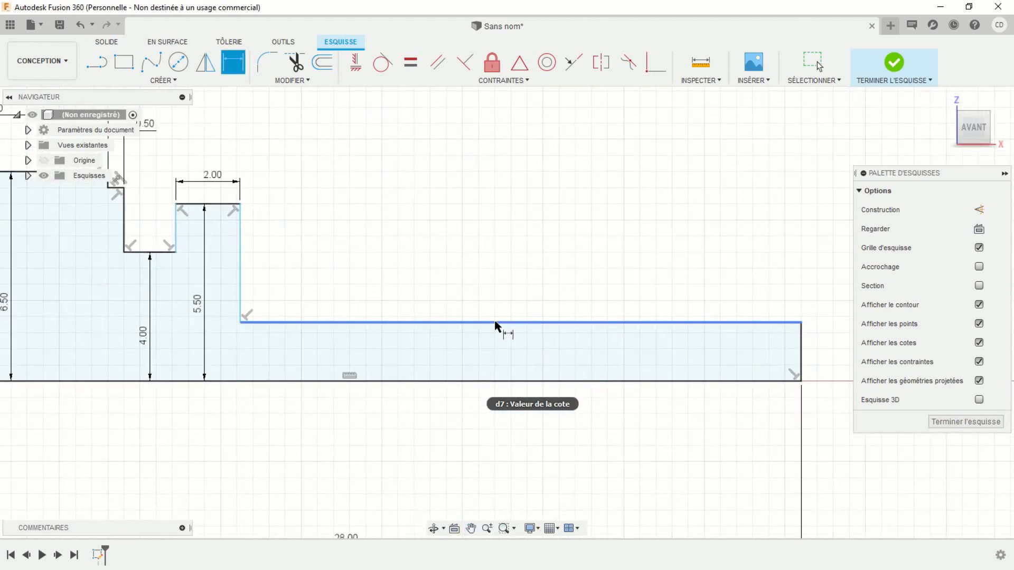
pyautogui.click(497, 382)
pyautogui.click(492, 362)
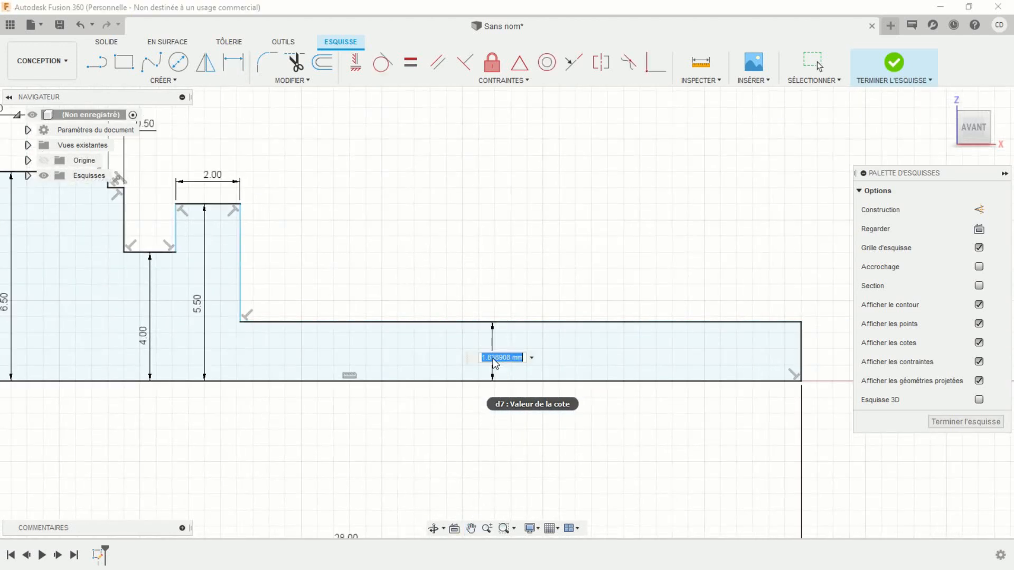
pyautogui.write('3')
pyautogui.press('Return')
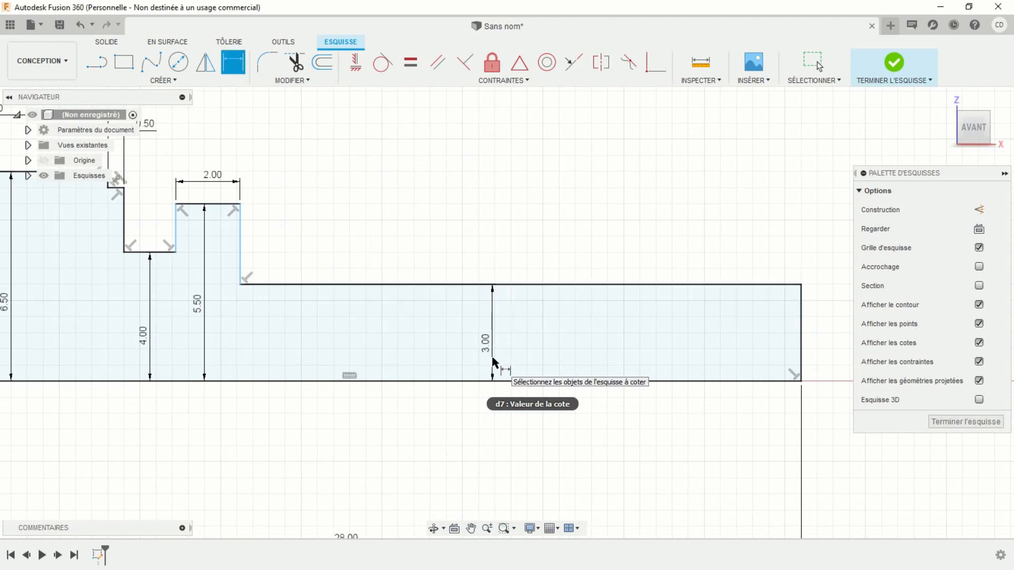
# Dimension the long shank edge to 17 mm and finish the sketch
pyautogui.click(537, 285)
pyautogui.click(527, 253)
pyautogui.write('17')
pyautogui.press('Return')
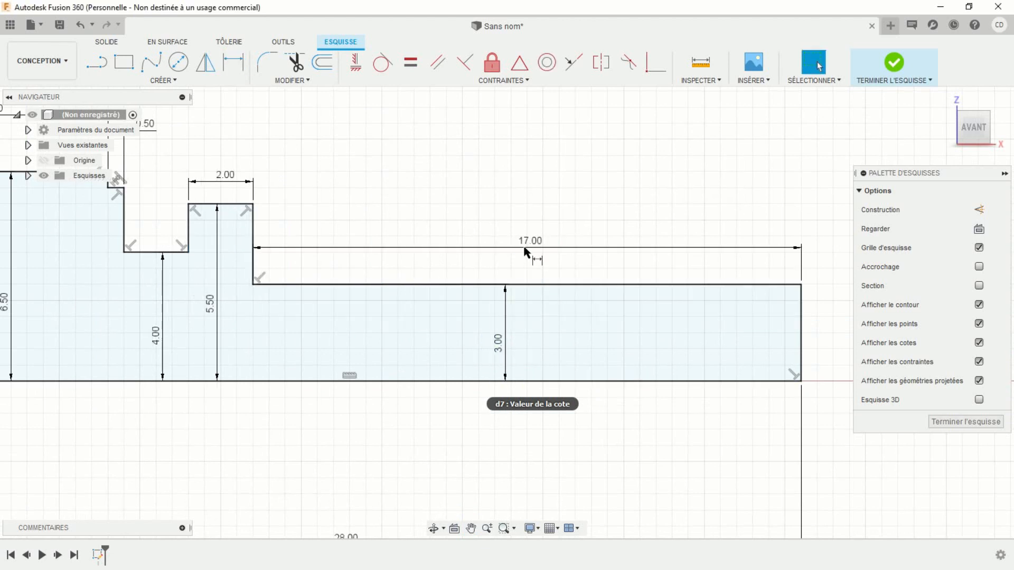
pyautogui.scroll(-2, 472, 198)
pyautogui.scroll(-2, 472, 198)
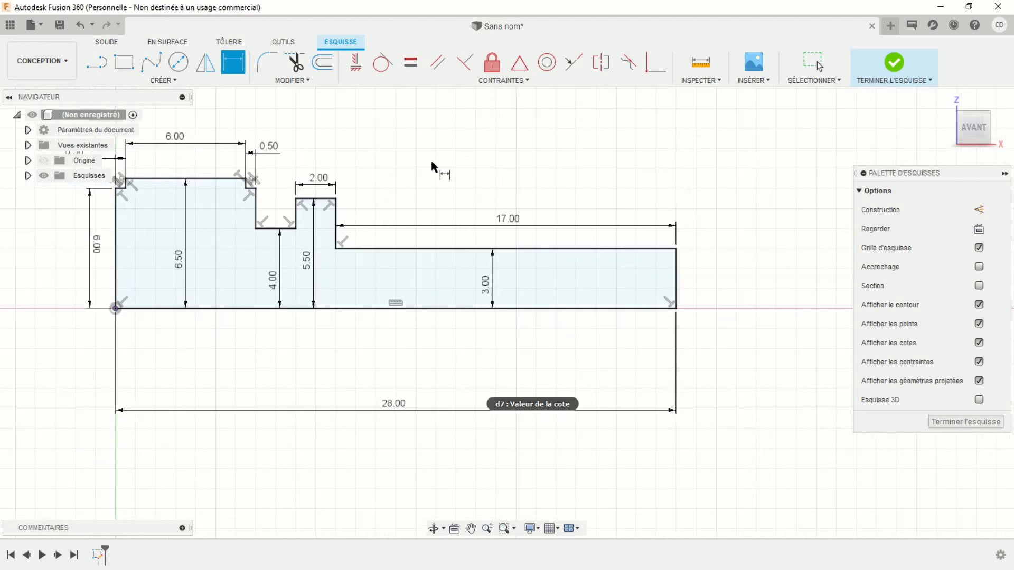
pyautogui.scroll(-1, 428, 167)
pyautogui.moveTo(421, 170)
pyautogui.mouseDown(button='middle')
pyautogui.moveTo(529, 173)
pyautogui.moveTo(517, 222)
pyautogui.mouseUp(button='middle')
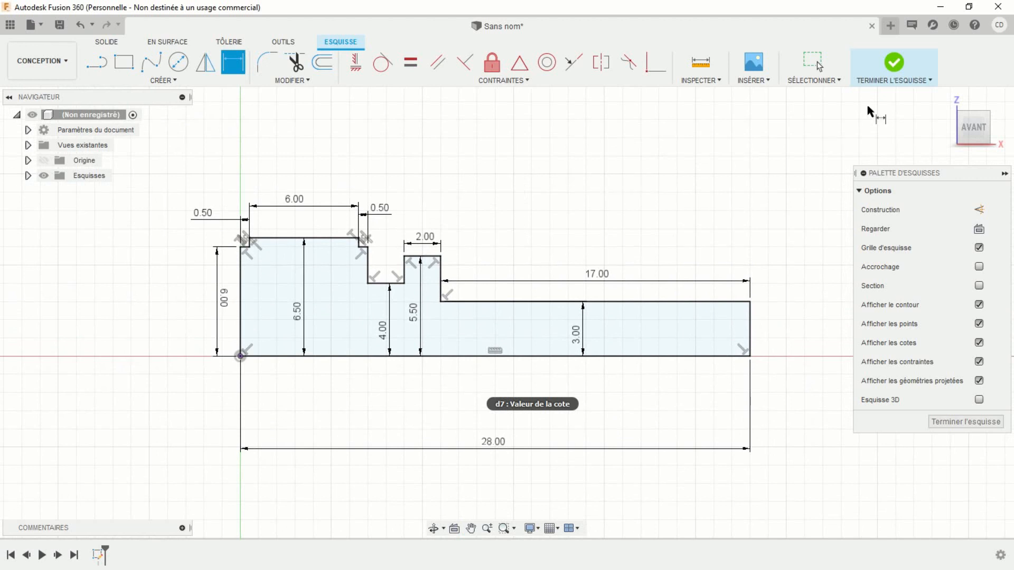
pyautogui.click(894, 63)
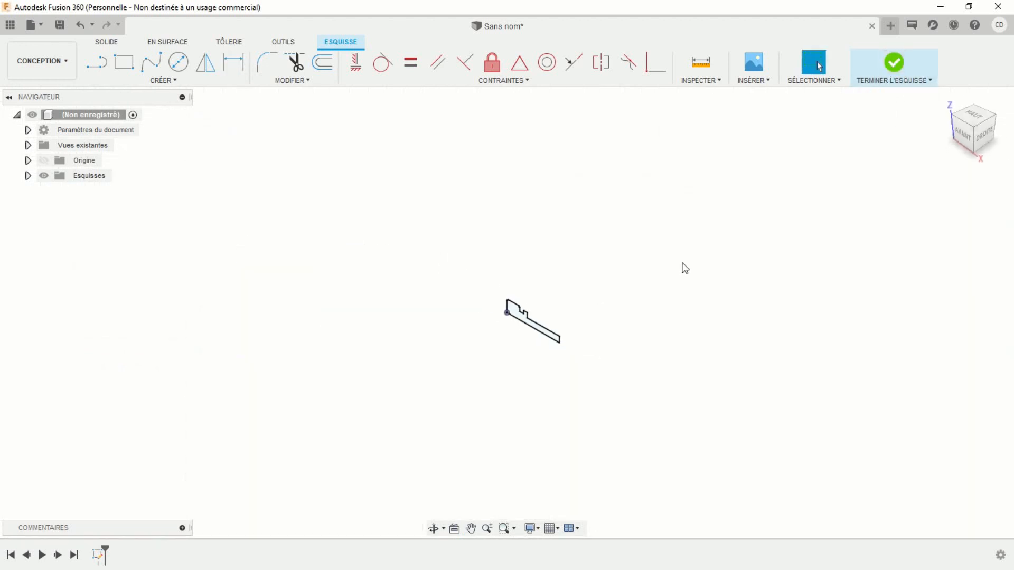
# Revolve the stepped profile 360 degrees about its base line as a new body
pyautogui.scroll(1, 540, 350)
pyautogui.moveTo(559, 298); pyautogui.dragTo(594, 237, button='middle')
pyautogui.scroll(3, 570, 262)
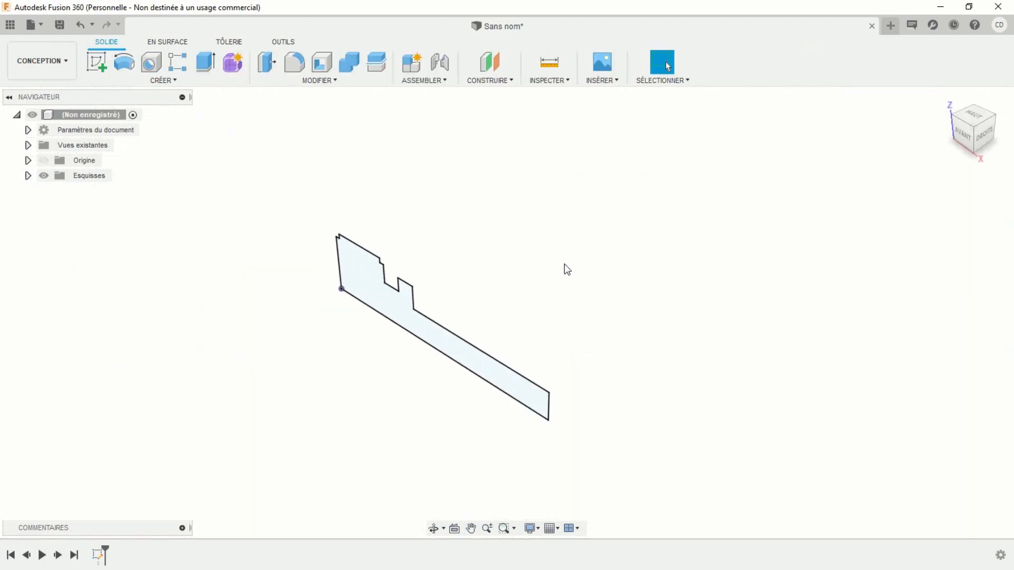
pyautogui.moveTo(555, 265); pyautogui.dragTo(580, 220, button='middle')
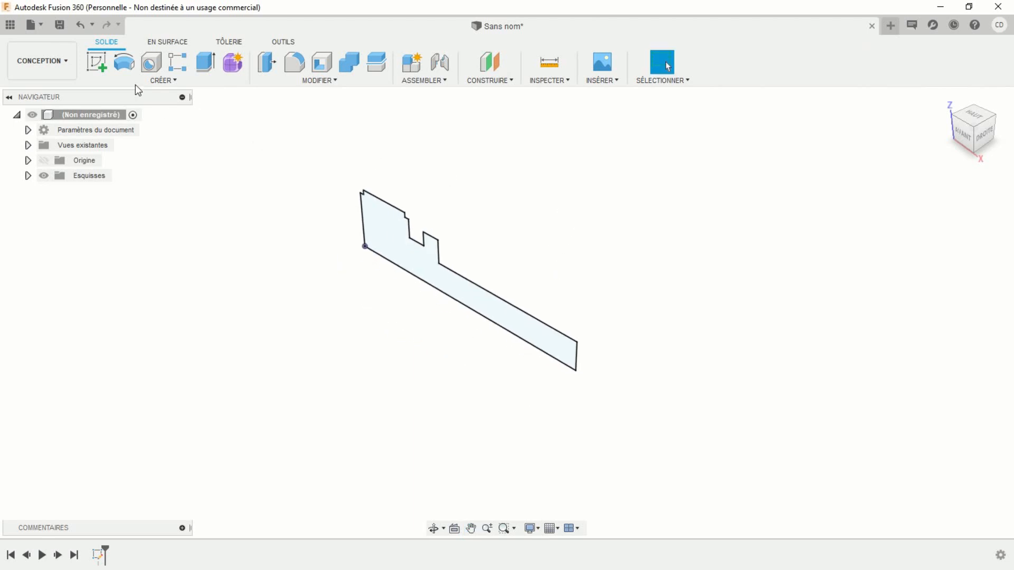
pyautogui.click(123, 64)
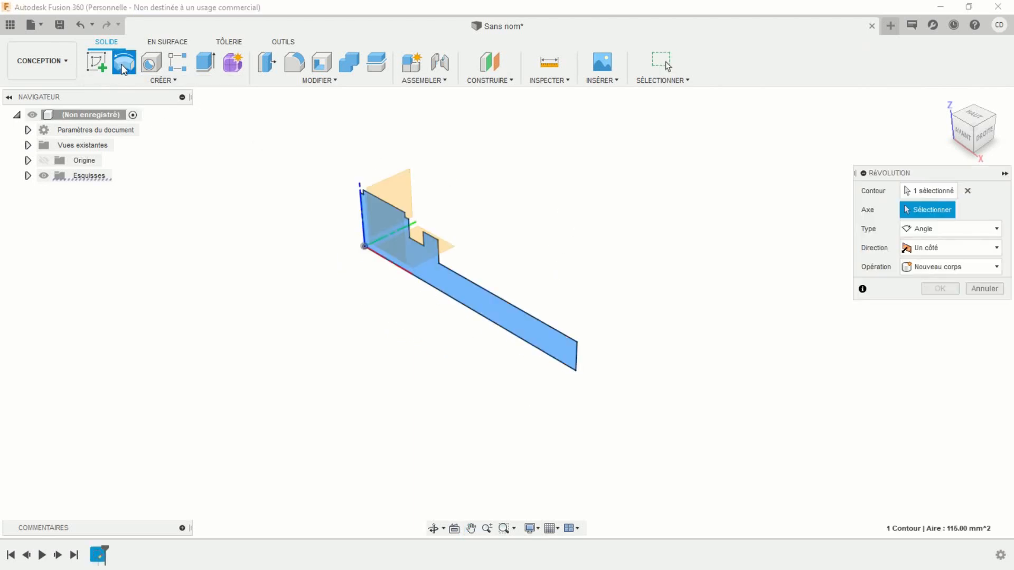
pyautogui.click(512, 338)
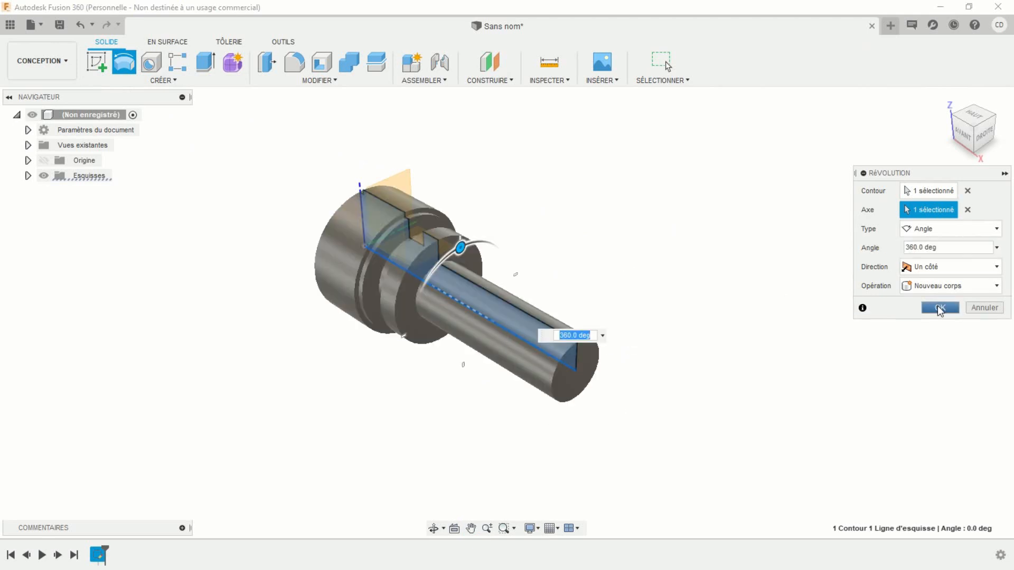
pyautogui.click(940, 308)
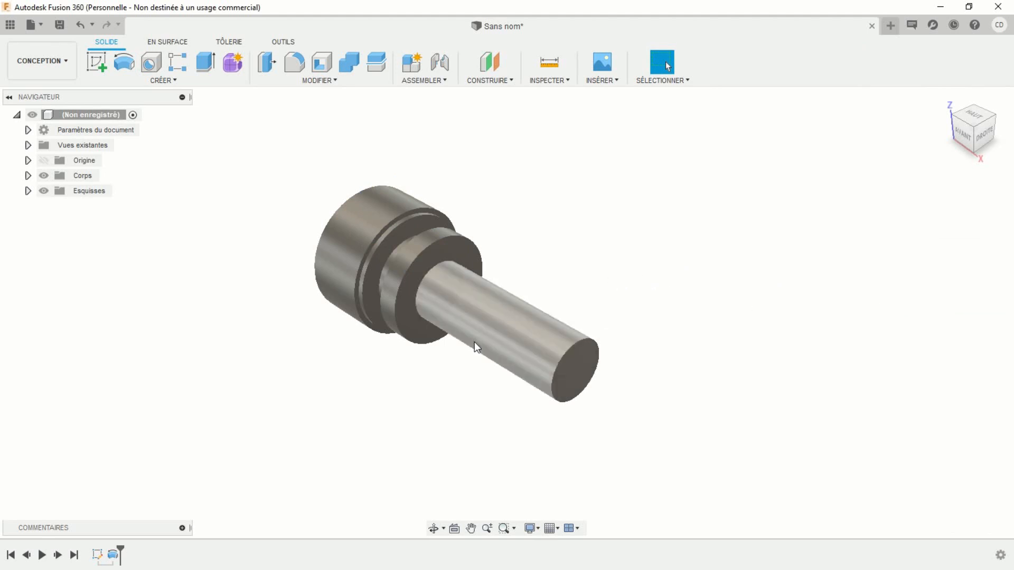
# Change the visual style so the body is shaded with its visible edges drawn
pyautogui.moveTo(400, 407)
pyautogui.keyDown('shift'); pyautogui.mouseDown(button='middle')
pyautogui.moveTo(490, 392)
pyautogui.moveTo(516, 369)
pyautogui.moveTo(527, 376)
pyautogui.moveTo(486, 412)
pyautogui.moveTo(410, 405)
pyautogui.moveTo(416, 418)
pyautogui.mouseUp(button='middle'); pyautogui.keyUp('shift')
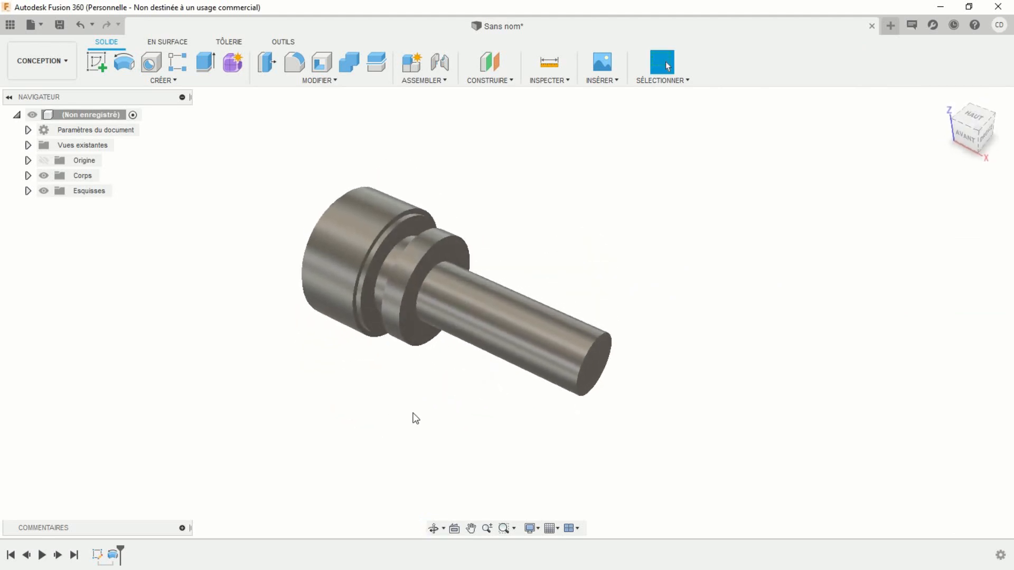
pyautogui.click(530, 528)
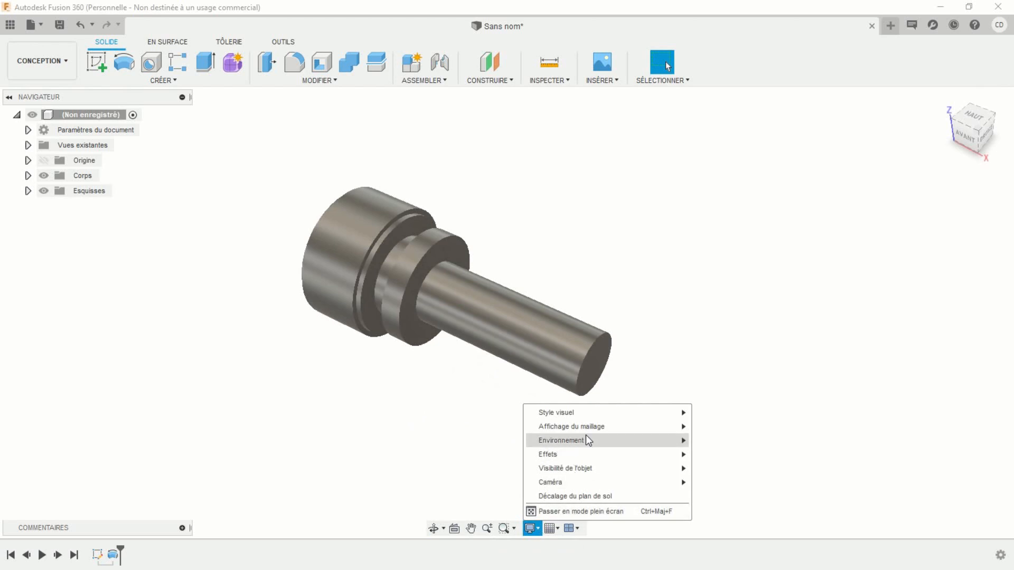
pyautogui.click(723, 439)
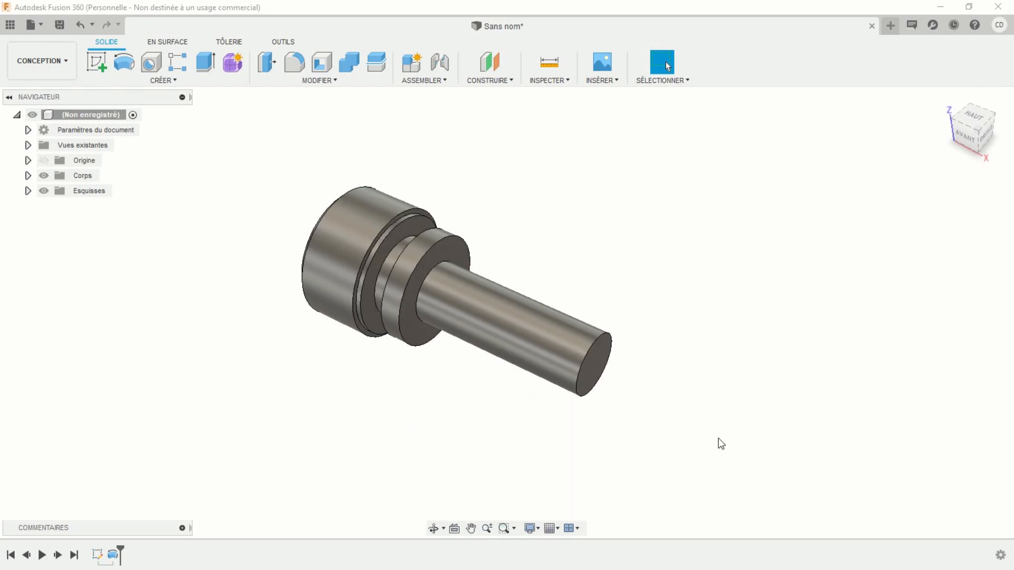
# Add a modeled right-hand M6x1 ISO metric thread, class 6g, over 13 mm of the shank from its free end
pyautogui.scroll(2, 487, 402)
pyautogui.moveTo(487, 401); pyautogui.dragTo(511, 434, button='middle')
pyautogui.scroll(-1, 545, 444)
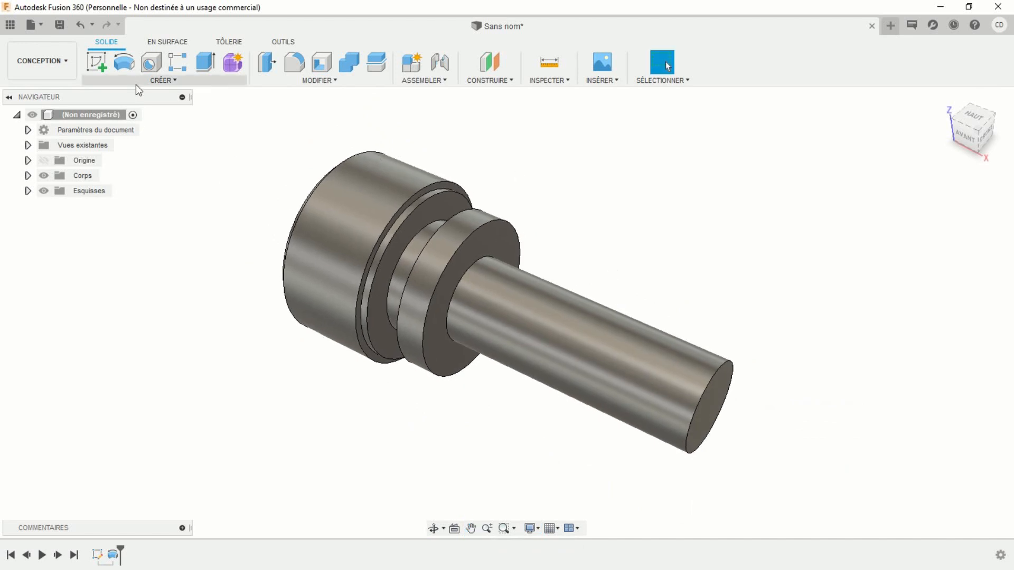
pyautogui.click(161, 82)
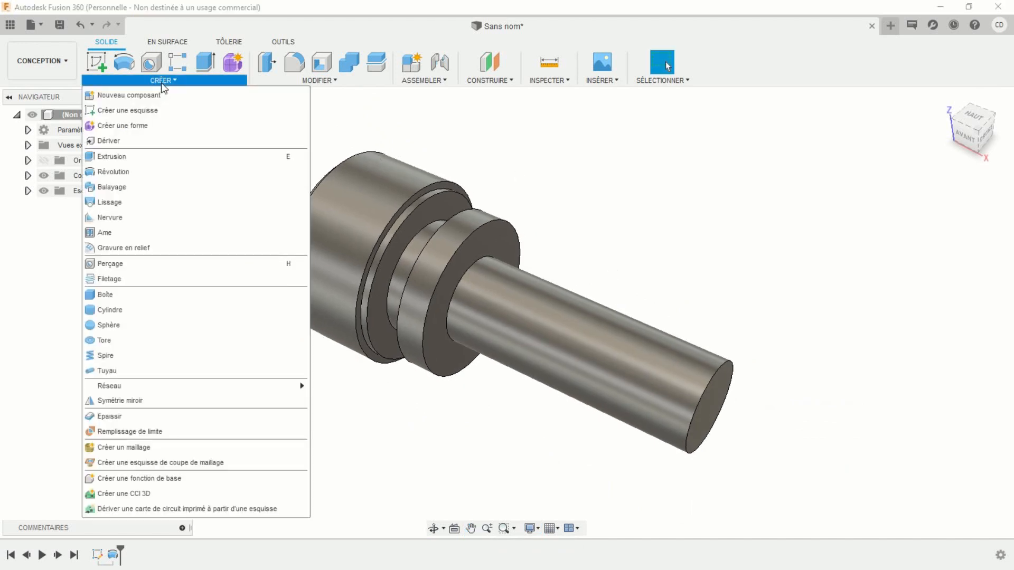
pyautogui.click(119, 280)
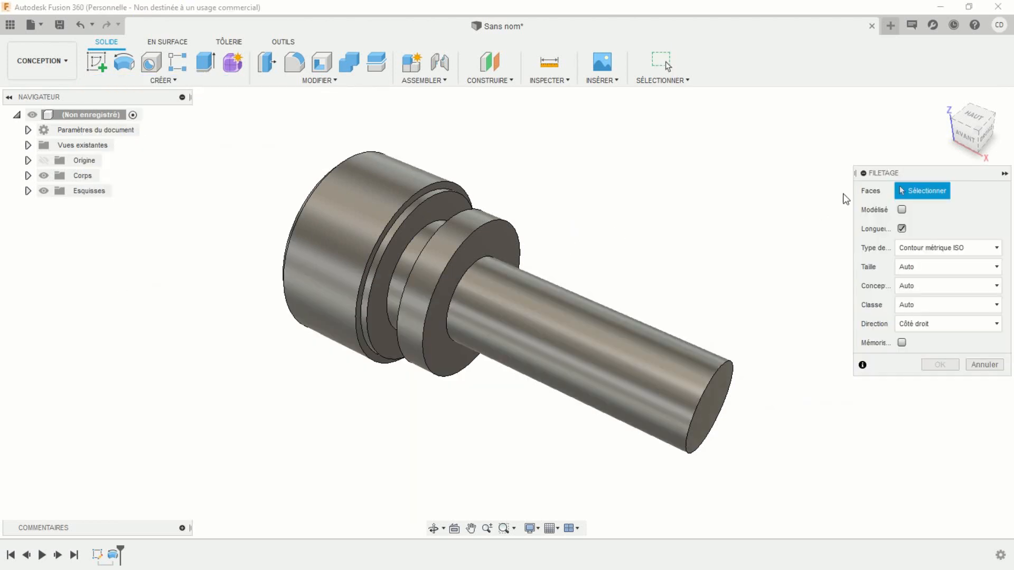
pyautogui.click(625, 353)
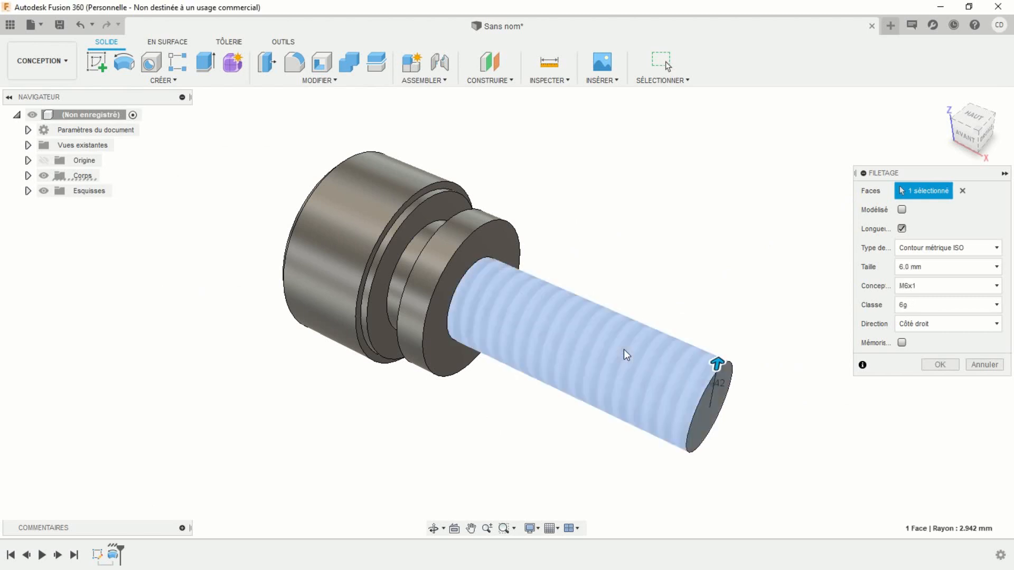
pyautogui.click(903, 210)
pyautogui.click(903, 229)
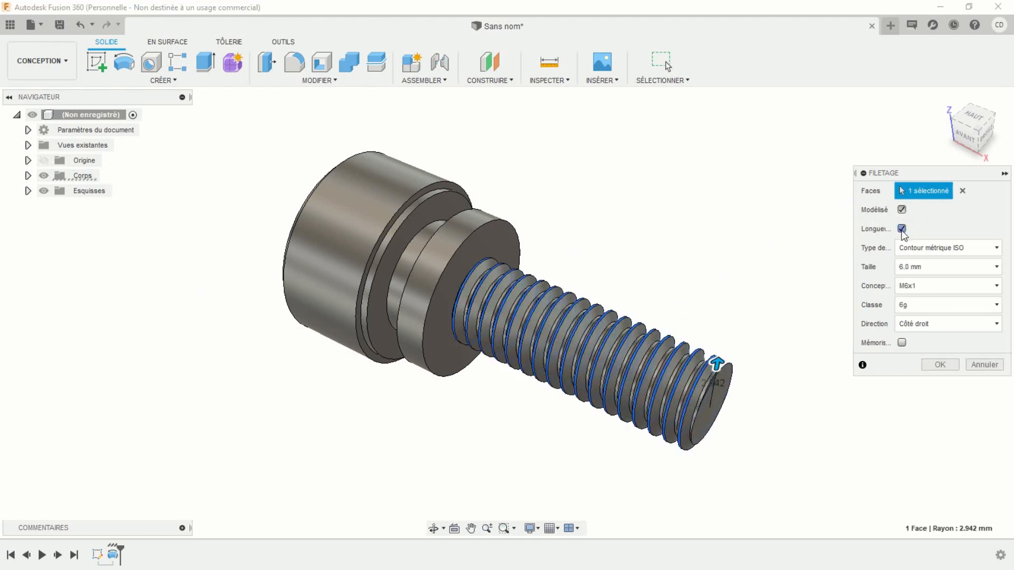
pyautogui.moveTo(933, 267); pyautogui.dragTo(891, 266)
pyautogui.write('13')
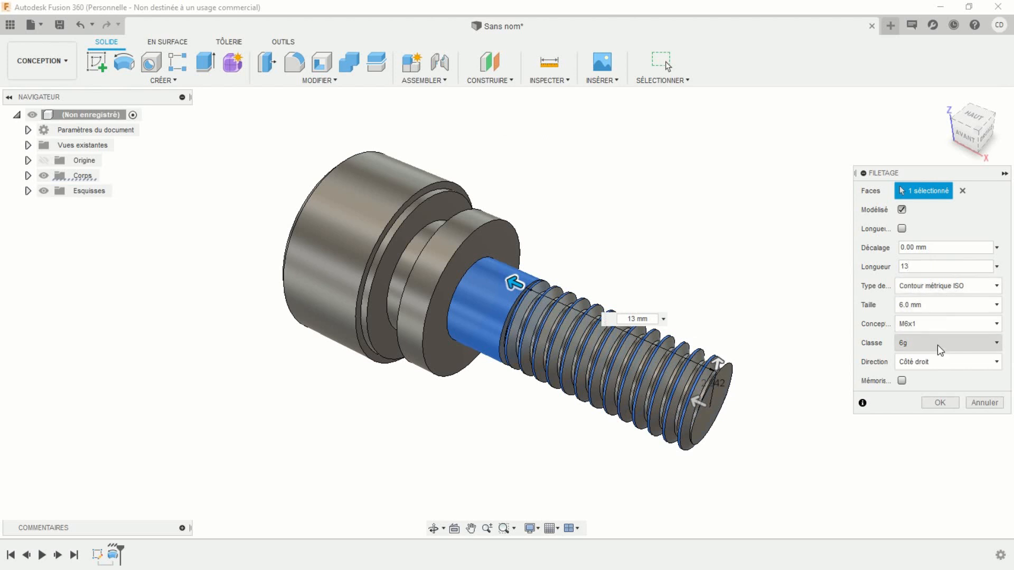
pyautogui.click(947, 404)
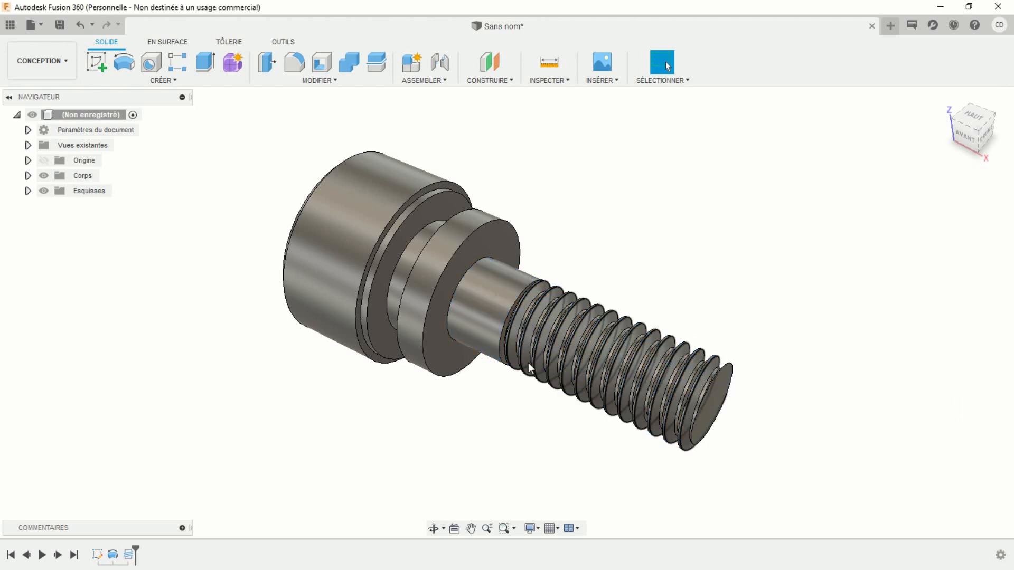
# Try to chamfer the end edge of the threaded shank with an equal distance of 0.5 mm
pyautogui.moveTo(422, 413)
pyautogui.keyDown('shift'); pyautogui.mouseDown(button='middle')
pyautogui.moveTo(501, 399)
pyautogui.moveTo(417, 394)
pyautogui.moveTo(410, 403)
pyautogui.mouseUp(button='middle'); pyautogui.keyUp('shift')
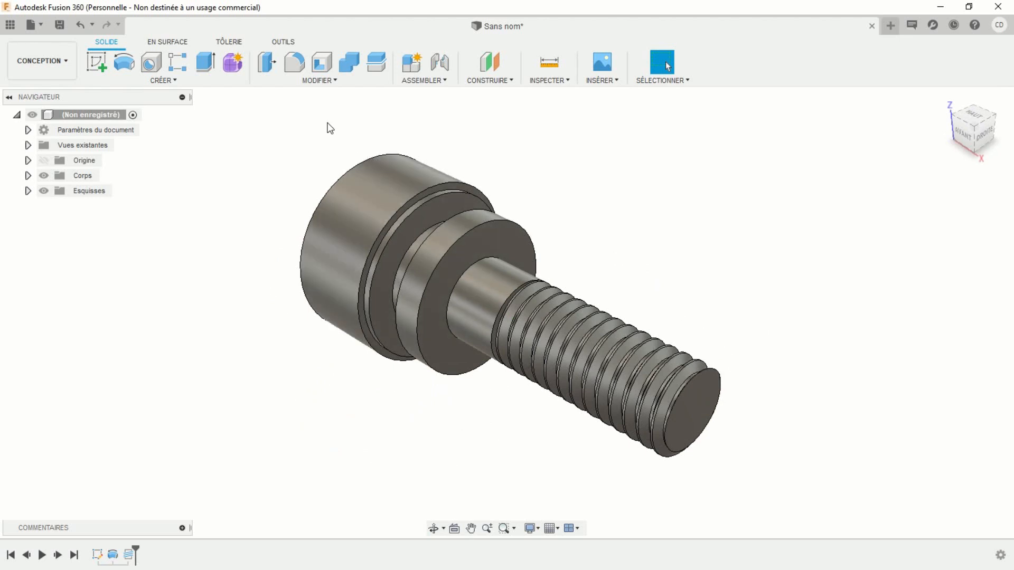
pyautogui.click(320, 81)
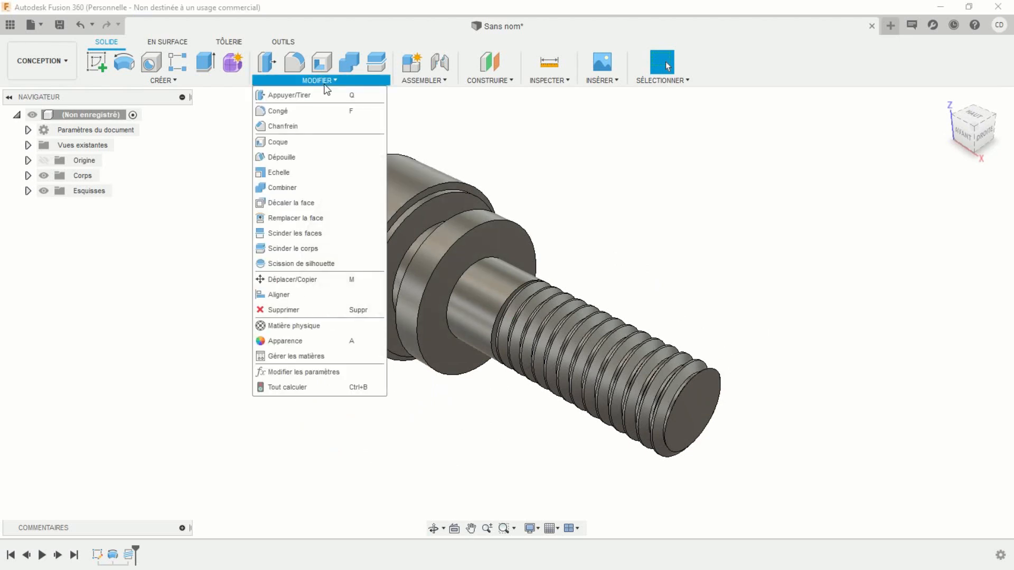
pyautogui.click(285, 131)
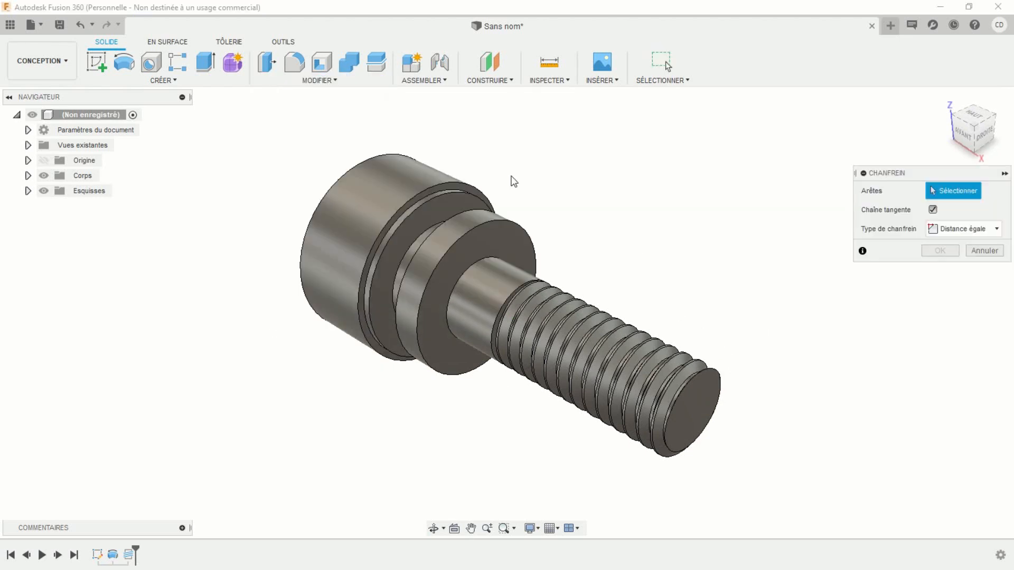
pyautogui.click(715, 372)
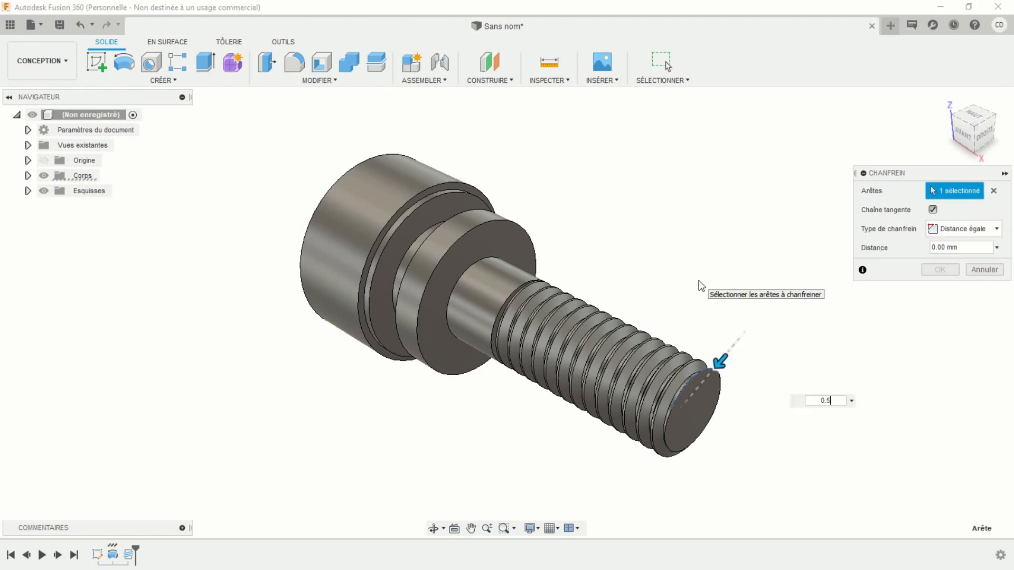
pyautogui.write('0.5')
pyautogui.press('Return')
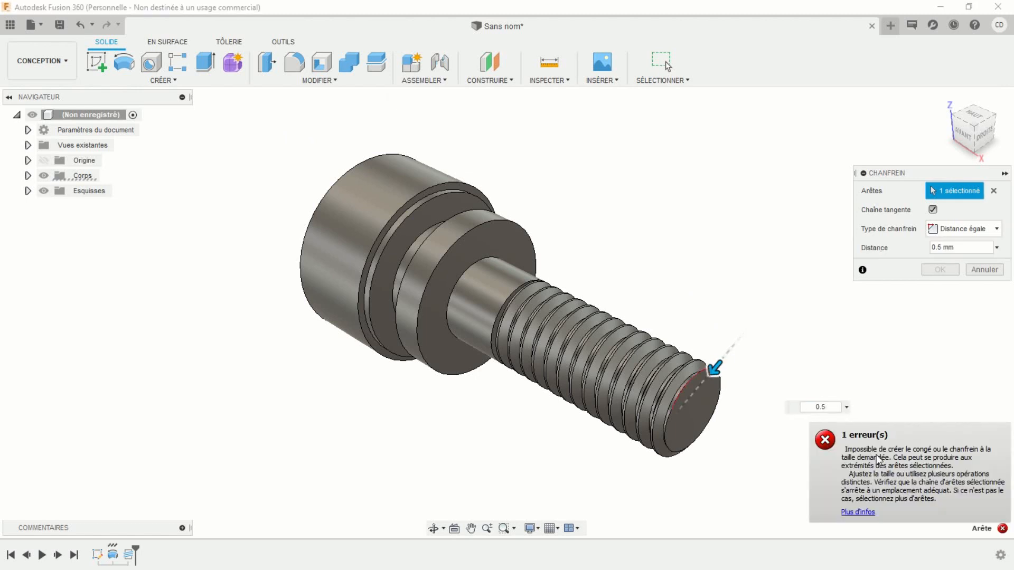
pyautogui.press('Escape')
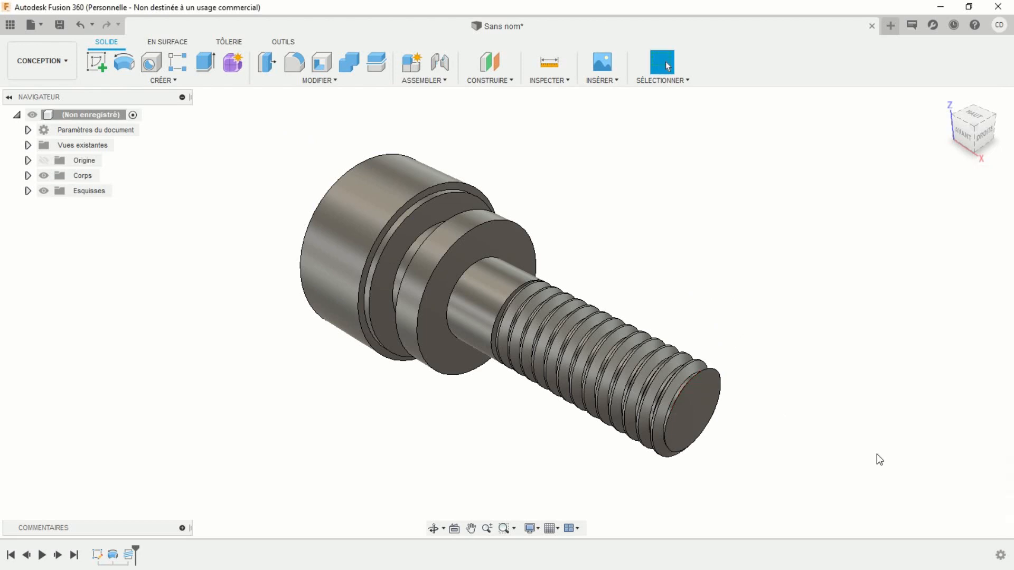
# Sketch a closed right triangle about 1.2 mm wide and 1.4 mm high on the front plane, just above the shank's free end
pyautogui.click(100, 63)
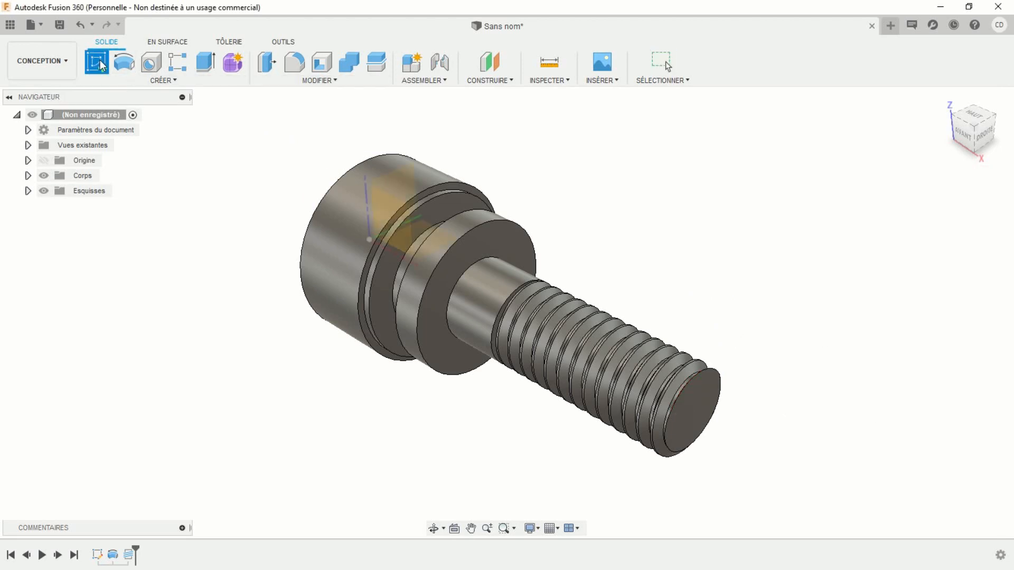
pyautogui.click(390, 213)
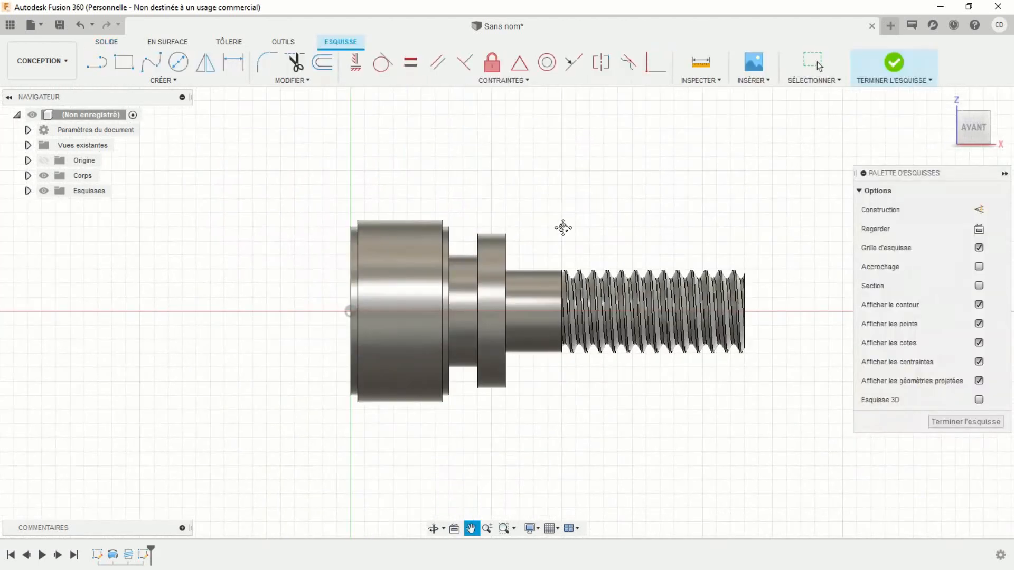
pyautogui.scroll(5, 600, 252)
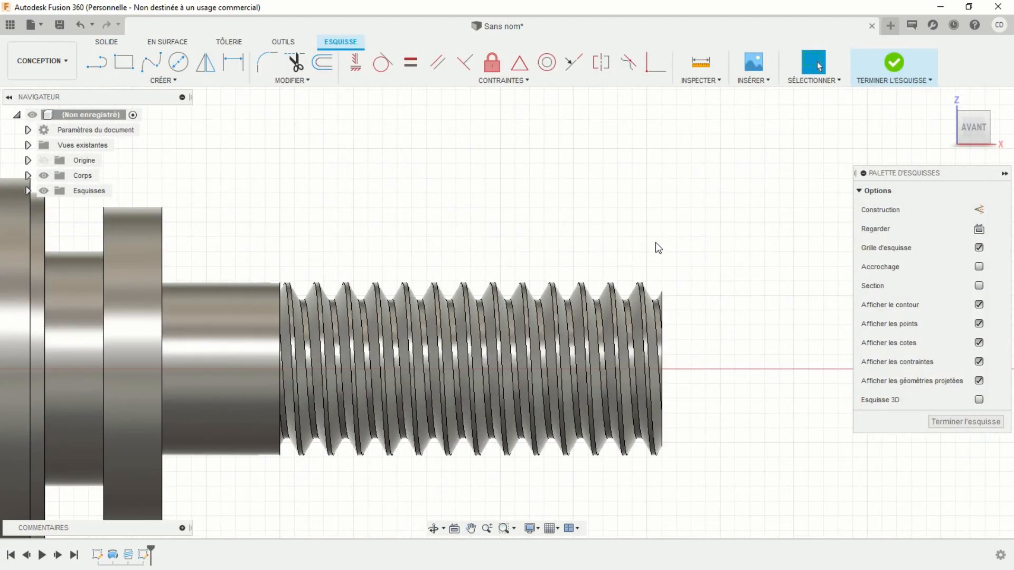
pyautogui.click(97, 62)
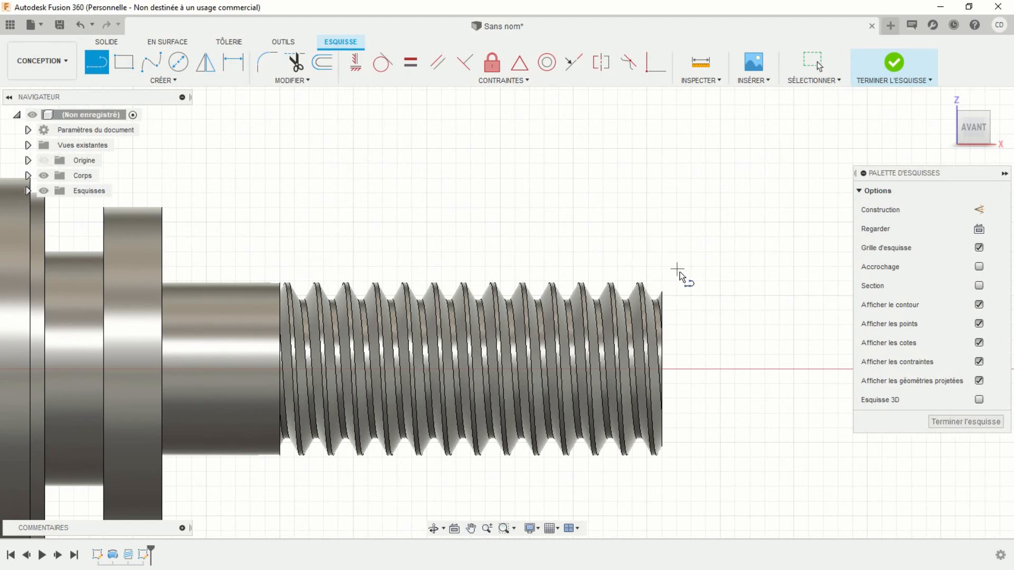
pyautogui.click(648, 265)
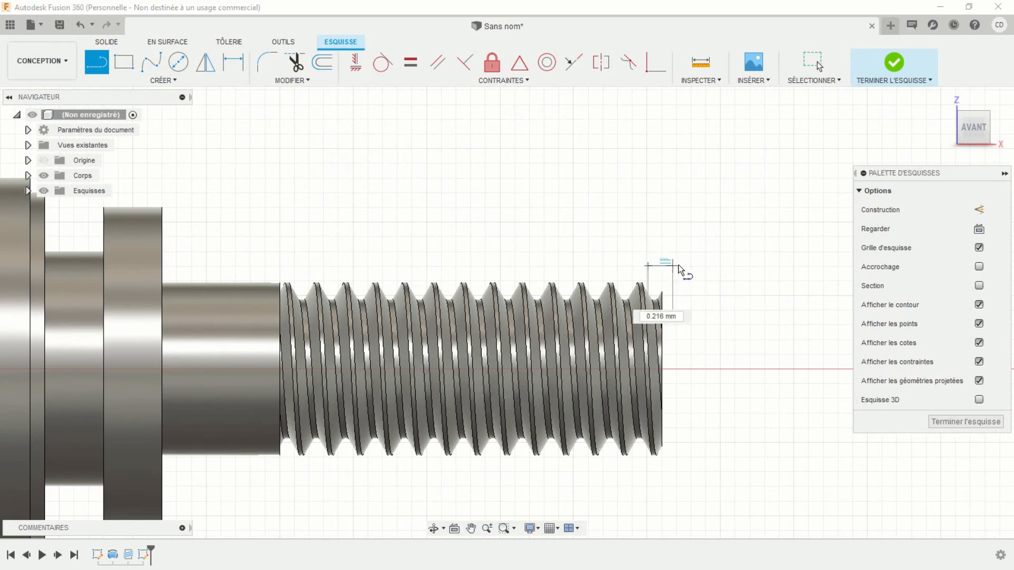
pyautogui.click(683, 266)
pyautogui.click(683, 309)
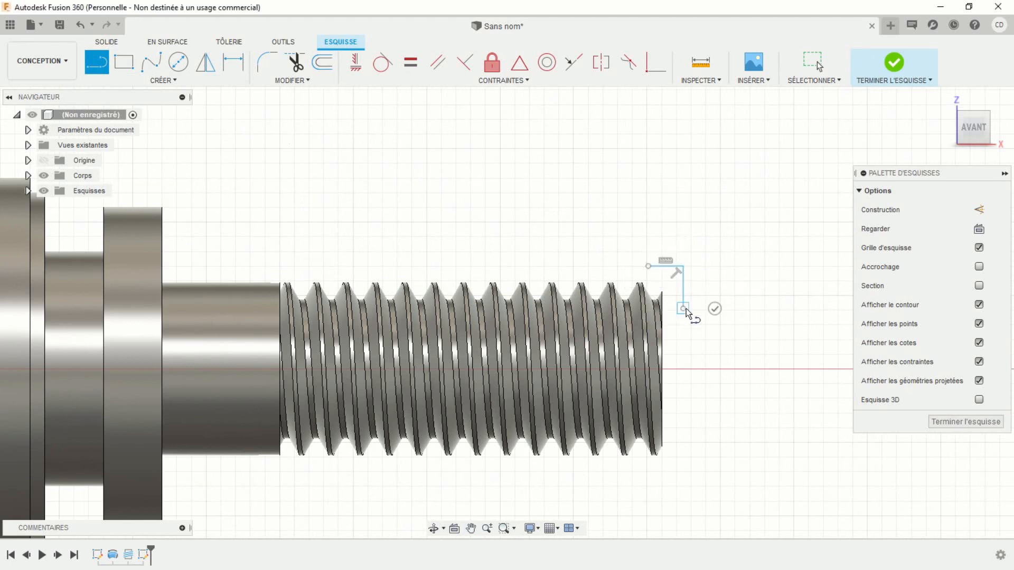
pyautogui.click(649, 265)
pyautogui.press('Escape')
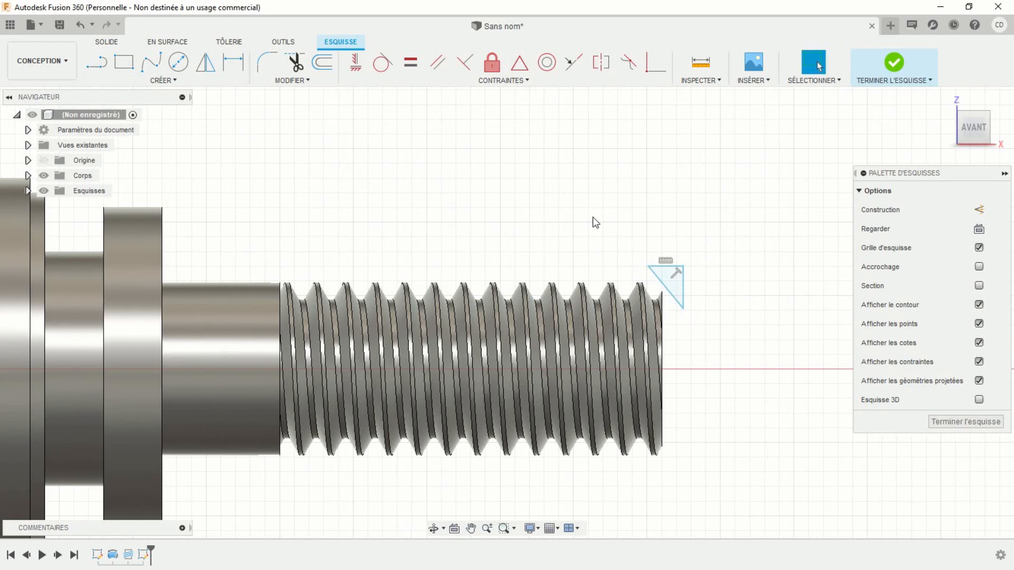
# Dimension the triangle's vertical side to 28 mm horizontally from the origin
pyautogui.scroll(2, 589, 209)
pyautogui.scroll(-6, 586, 216)
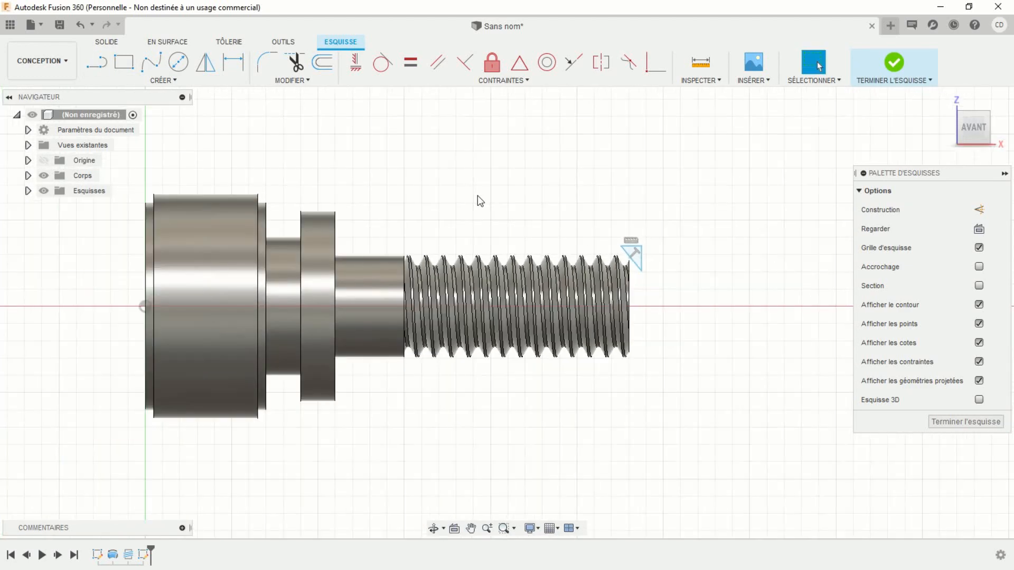
pyautogui.click(233, 62)
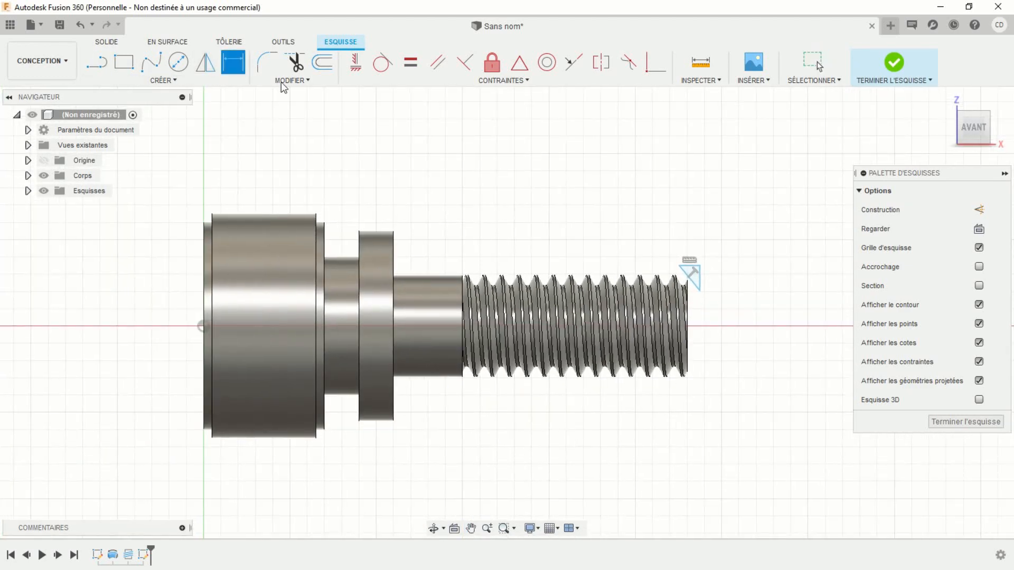
pyautogui.click(701, 286)
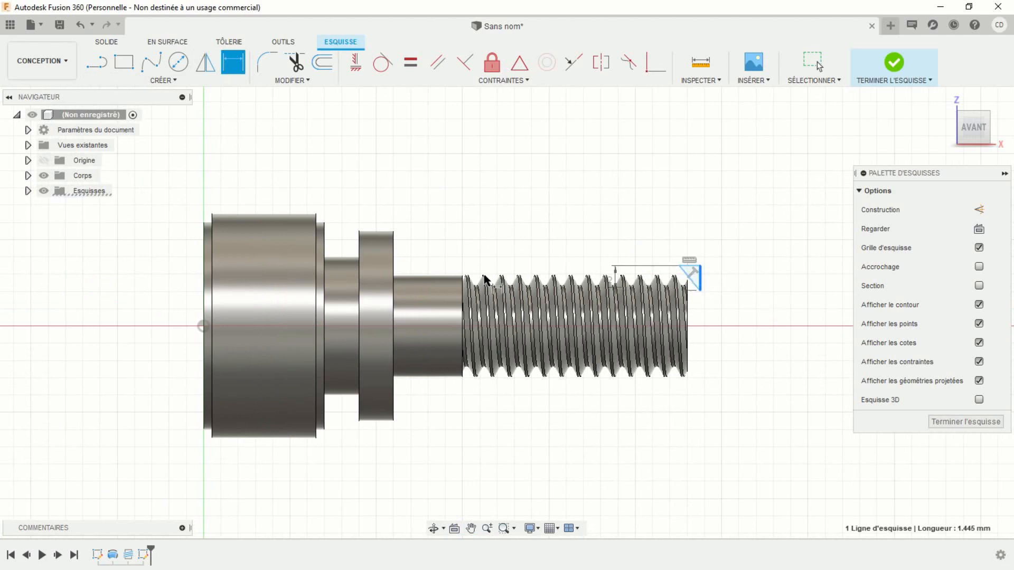
pyautogui.click(202, 325)
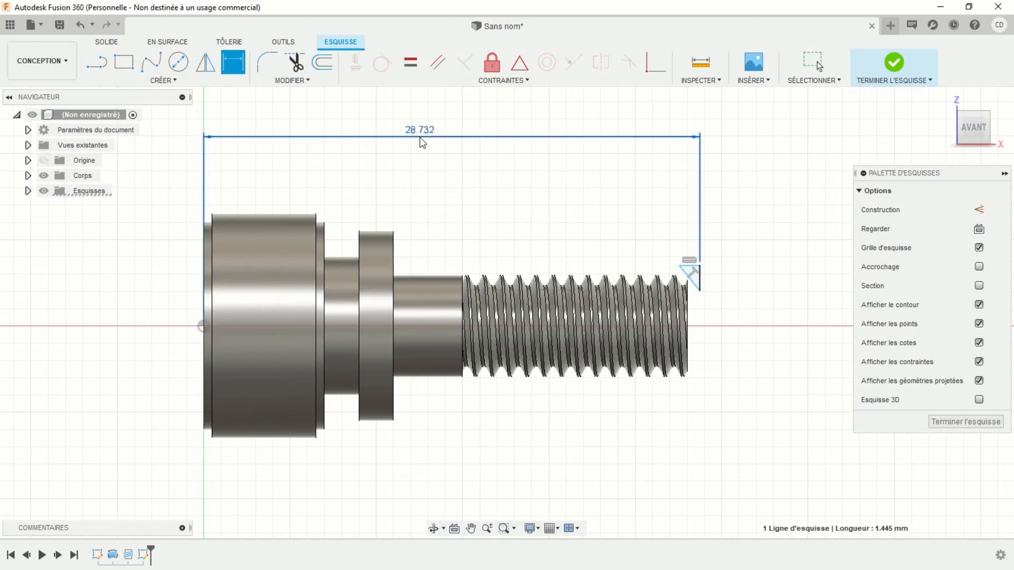
pyautogui.click(421, 140)
pyautogui.write('28')
pyautogui.press('Return')
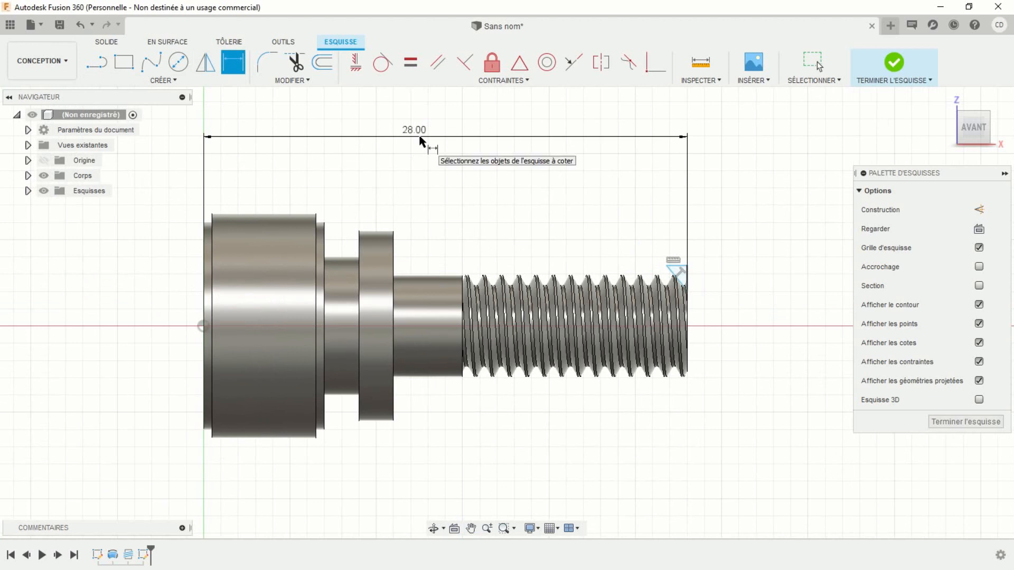
# Dimension the triangle's horizontal side to 3 mm vertically from the origin
pyautogui.click(678, 270)
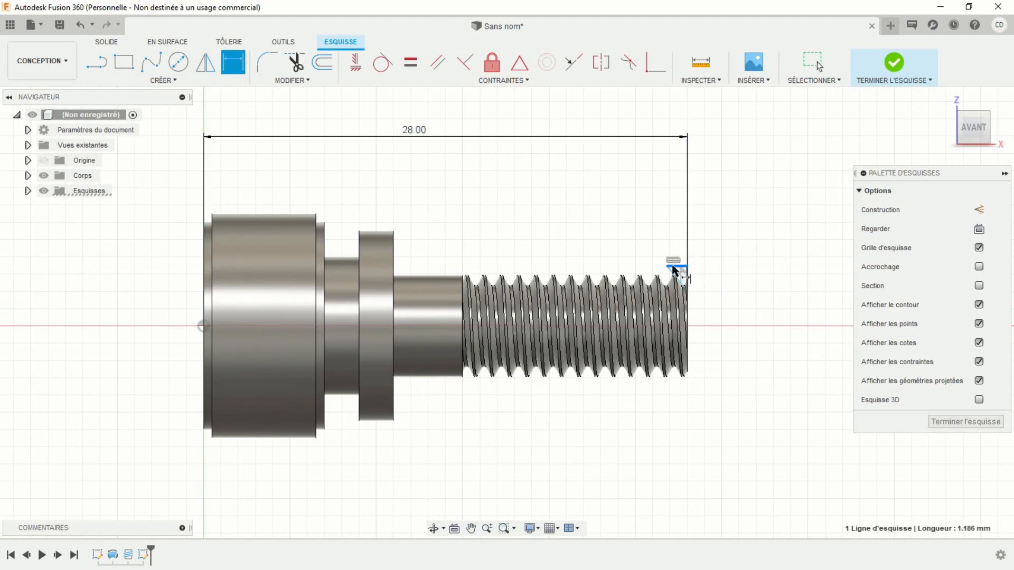
pyautogui.click(201, 326)
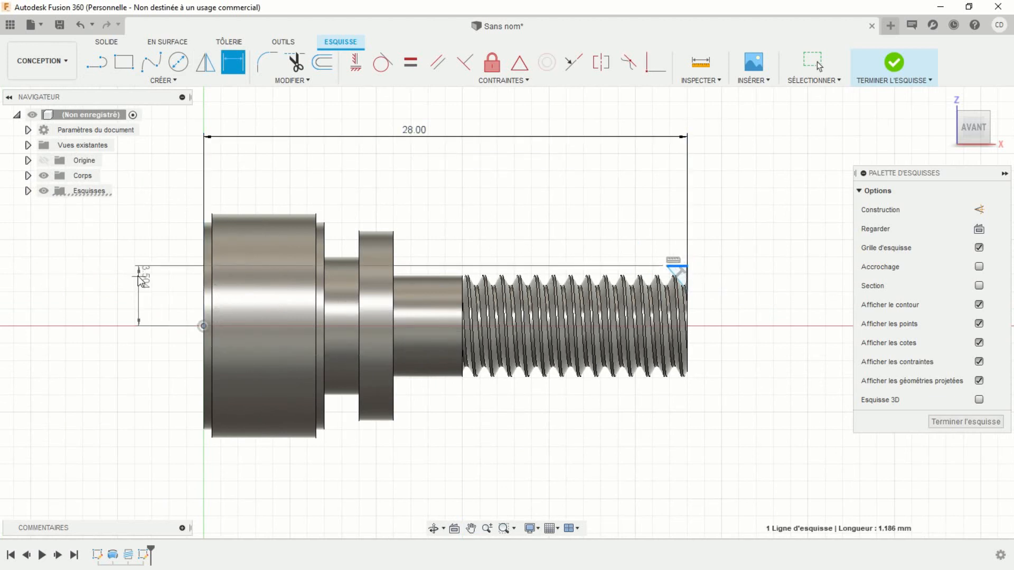
pyautogui.click(141, 237)
pyautogui.write('3')
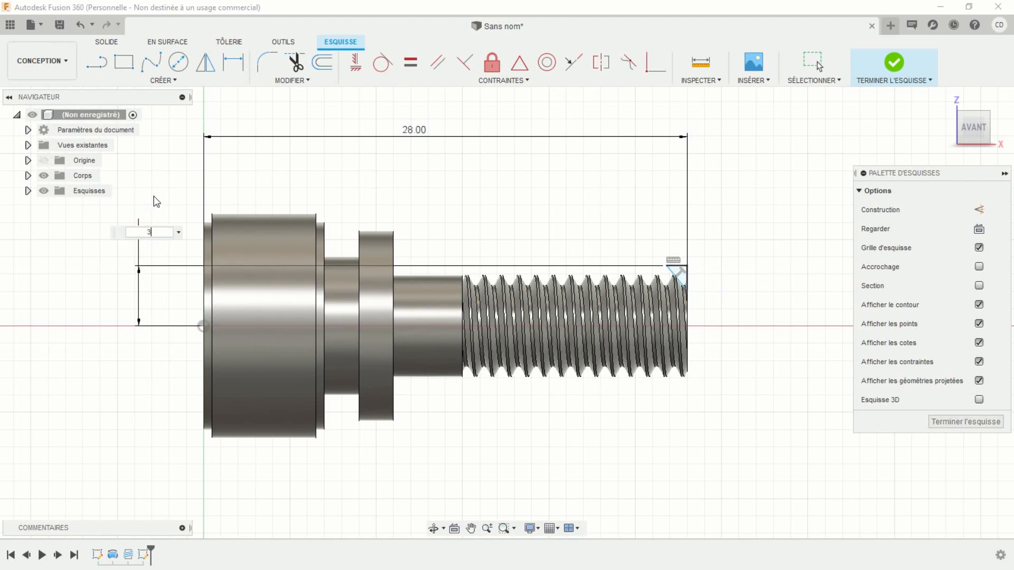
pyautogui.press('Return')
# Dimension the angle between the triangle's sloped and vertical sides to 45 degrees
pyautogui.scroll(5, 710, 253)
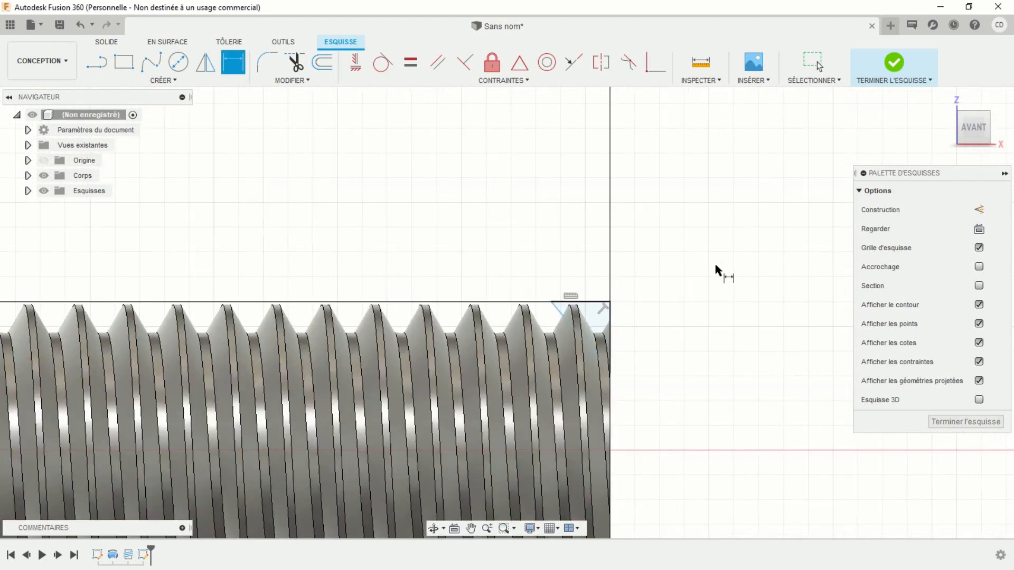
pyautogui.click(603, 340)
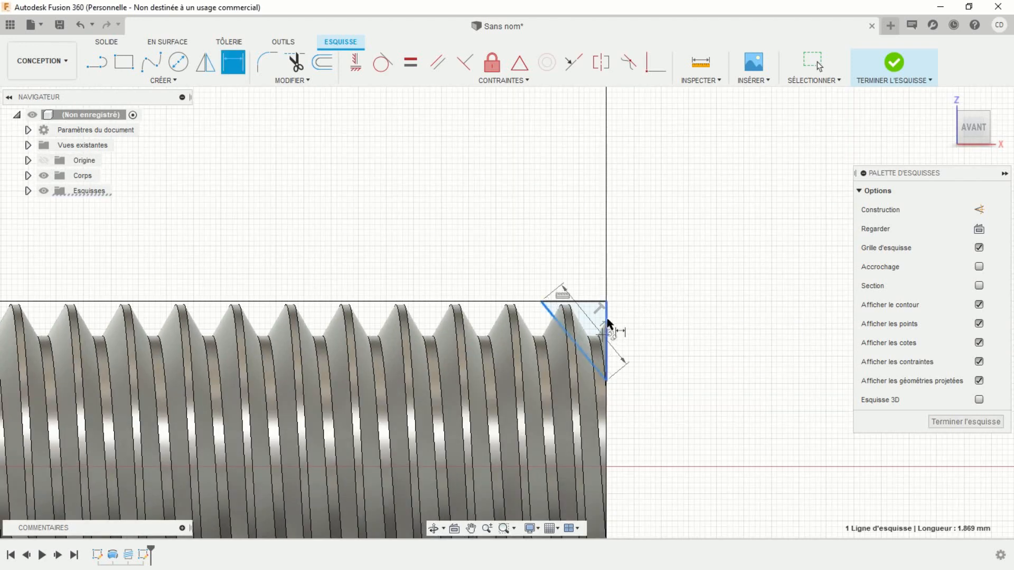
pyautogui.click(608, 333)
pyautogui.click(636, 458)
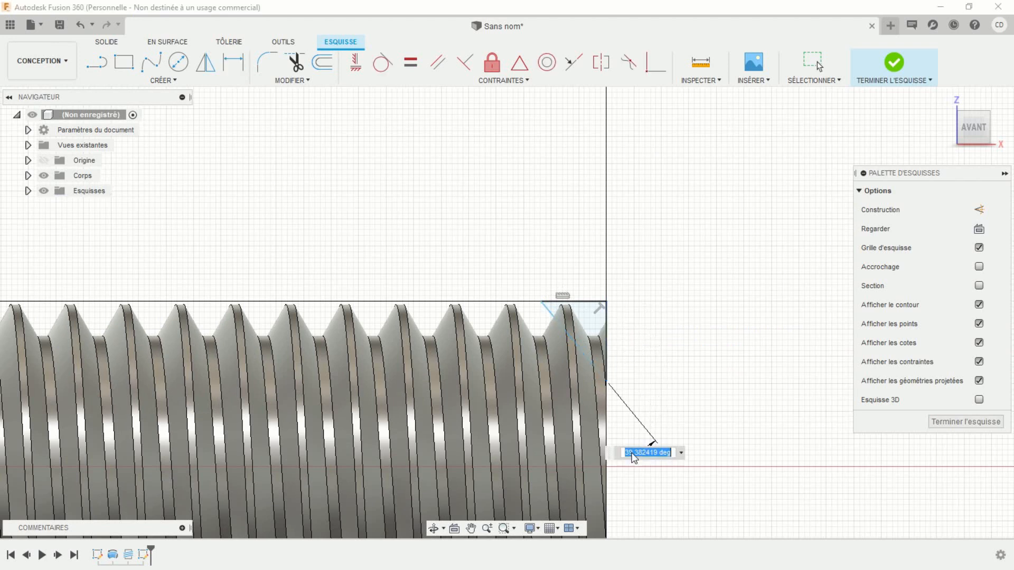
pyautogui.write('45')
pyautogui.press('Return')
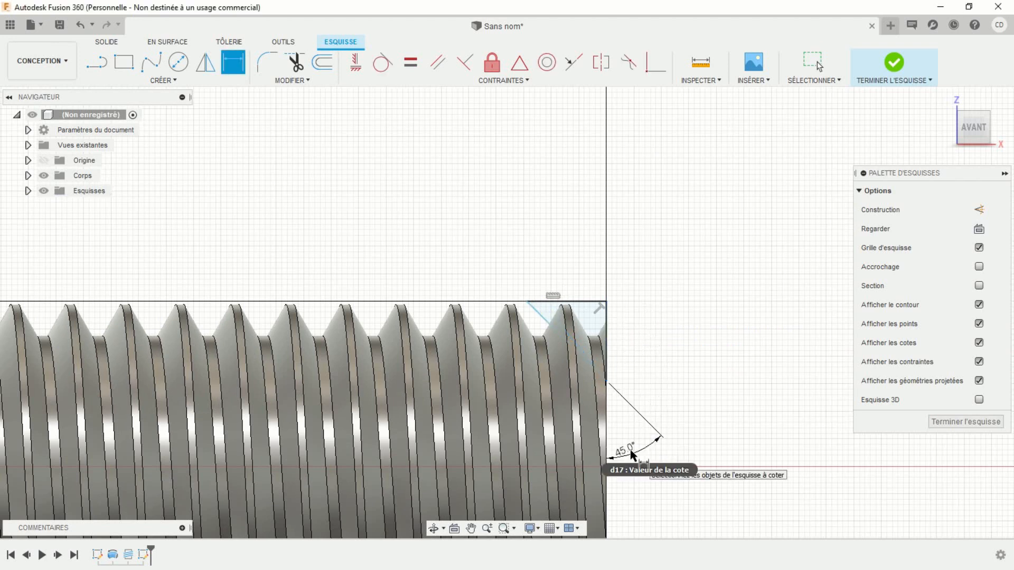
# Dimension the triangle's vertical side length to 0.5 mm and finish the sketch
pyautogui.click(608, 349)
pyautogui.click(655, 346)
pyautogui.write('0.5')
pyautogui.press('Return')
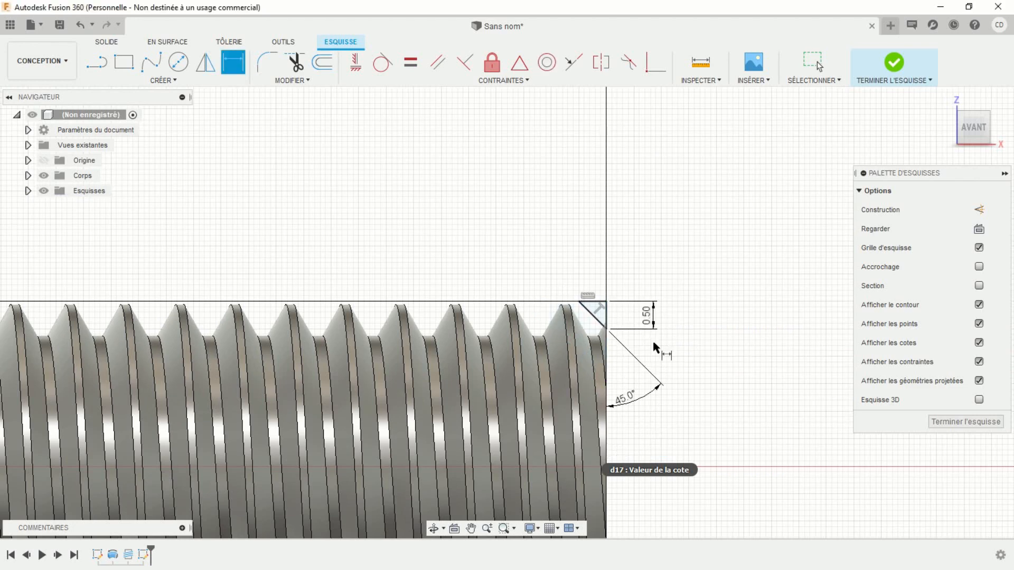
pyautogui.click(891, 64)
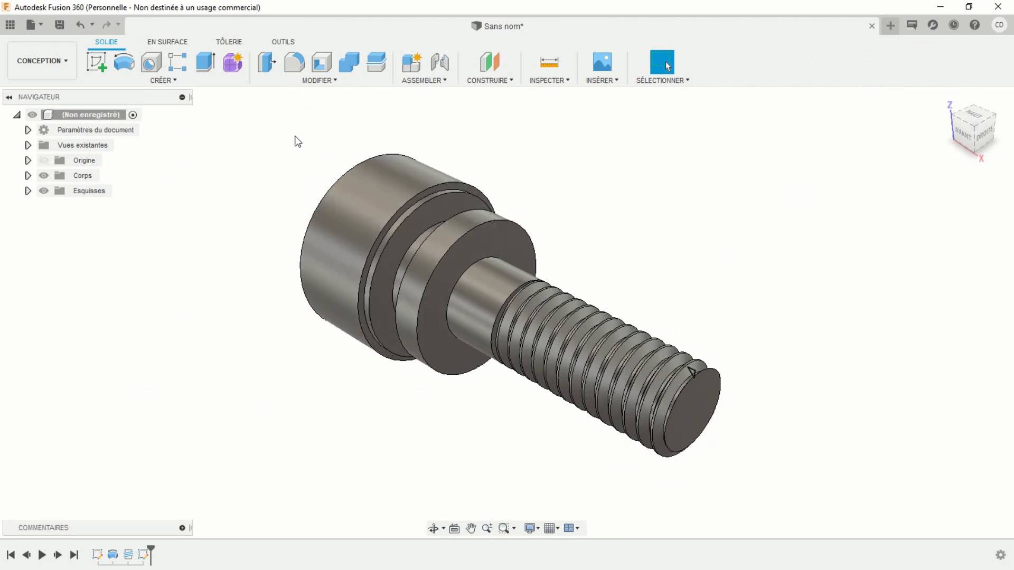
# Revolve the triangle 360 degrees about the X axis as a cut to bevel the thread's free end
pyautogui.click(127, 63)
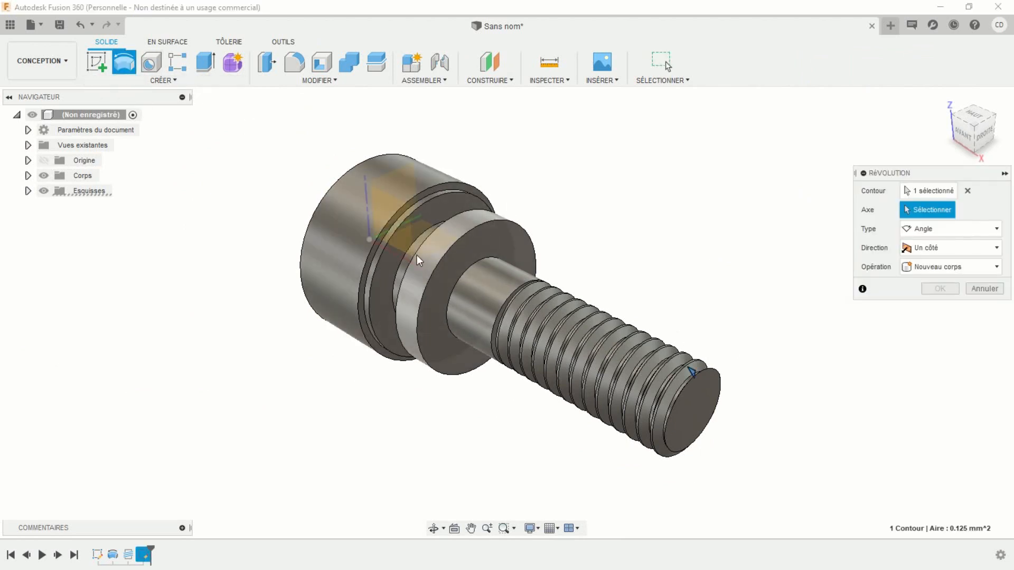
pyautogui.click(397, 255)
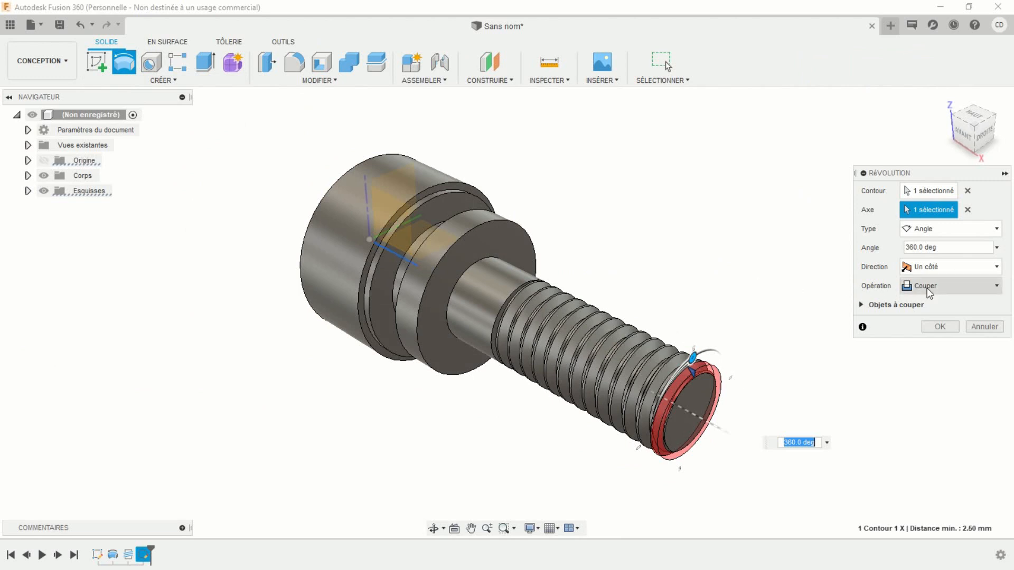
pyautogui.click(935, 327)
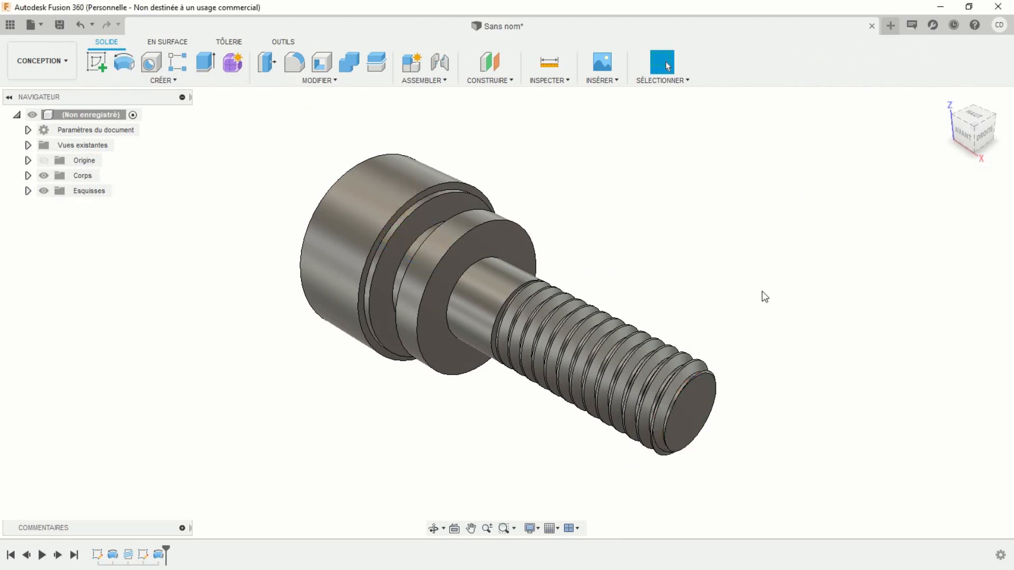
# Fillet the outer face edges of the collar between the head and the shank with a 0.5 mm radius
pyautogui.scroll(-3, 653, 271)
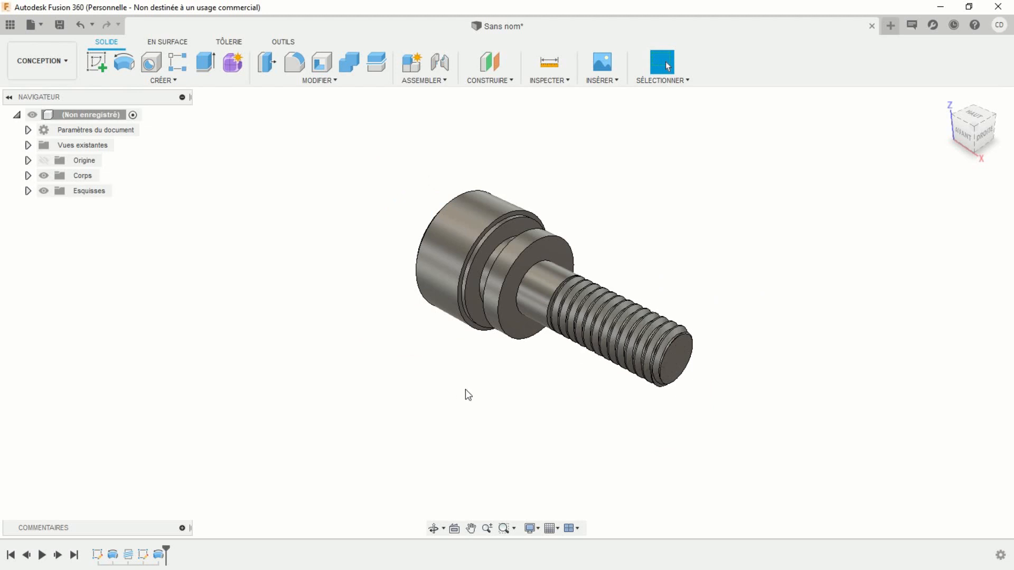
pyautogui.keyDown('shift'); pyautogui.moveTo(466, 394); pyautogui.dragTo(490, 399, button='middle'); pyautogui.keyUp('shift')
pyautogui.scroll(3, 566, 369)
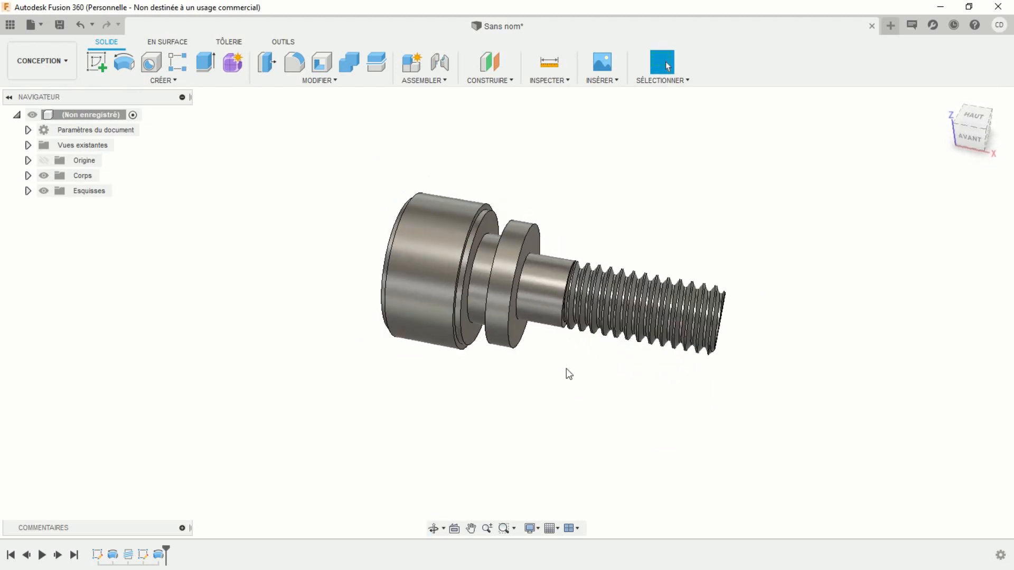
pyautogui.moveTo(541, 367); pyautogui.dragTo(532, 422, button='middle')
pyautogui.scroll(1, 512, 420)
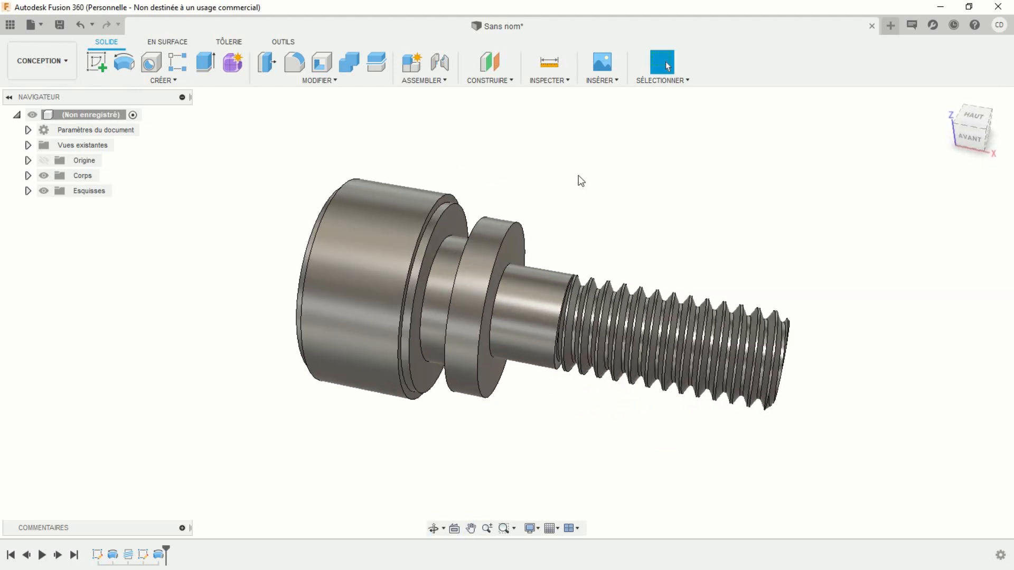
pyautogui.click(294, 66)
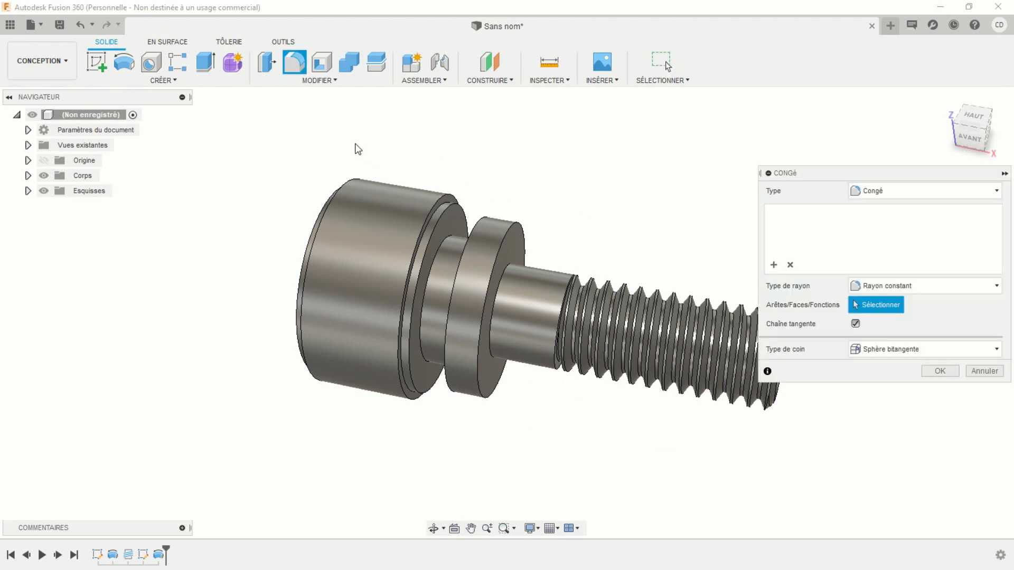
pyautogui.click(490, 239)
pyautogui.write('0')
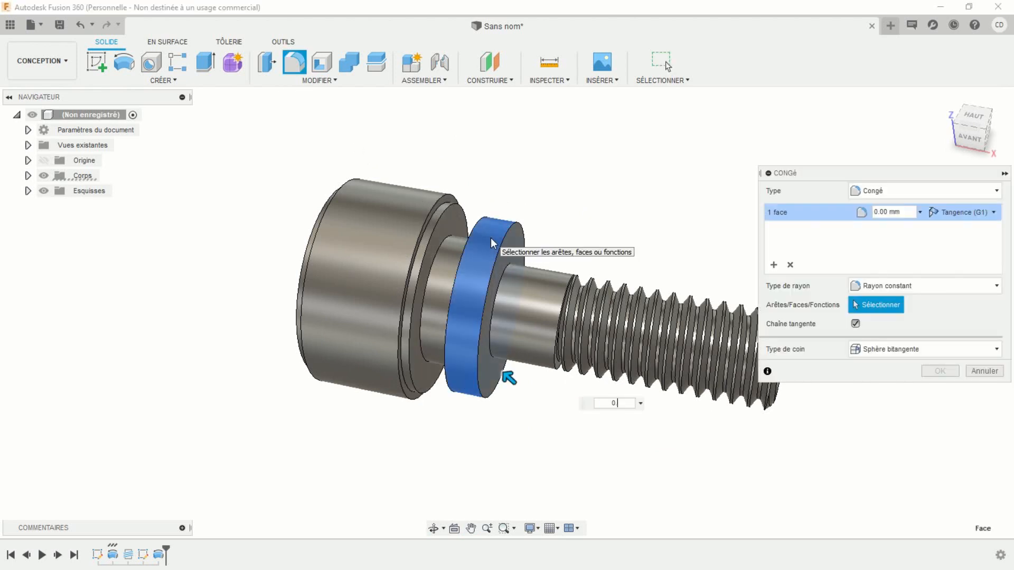
pyautogui.write('.5')
pyautogui.press('Return')
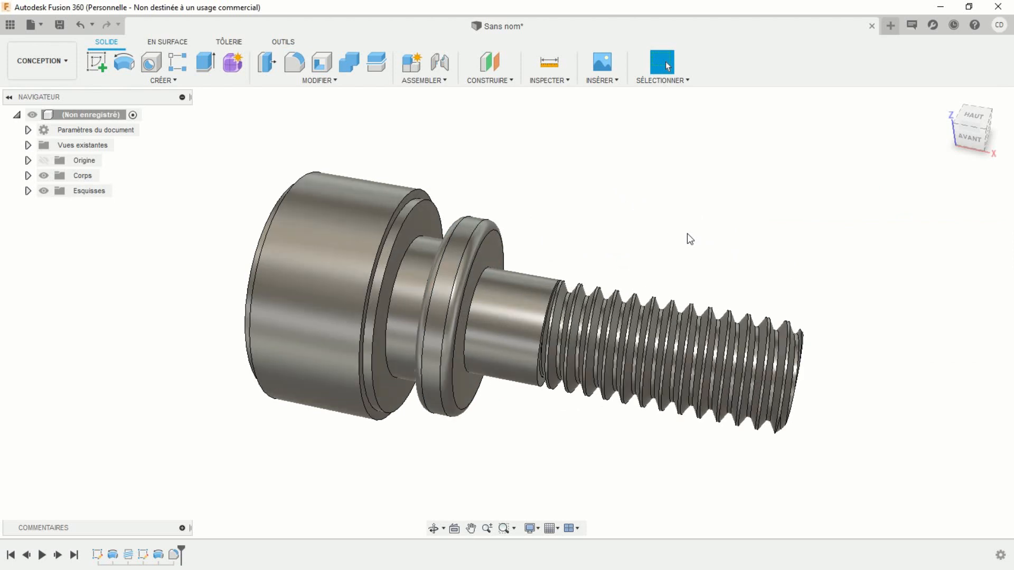
# Start a Coil on the YZ plane at the head's end face, centred on the origin with a 13 mm diameter
pyautogui.scroll(-2, 686, 234)
pyautogui.keyDown('shift'); pyautogui.moveTo(374, 466); pyautogui.dragTo(411, 398, button='middle'); pyautogui.keyUp('shift')
pyautogui.scroll(1, 411, 398)
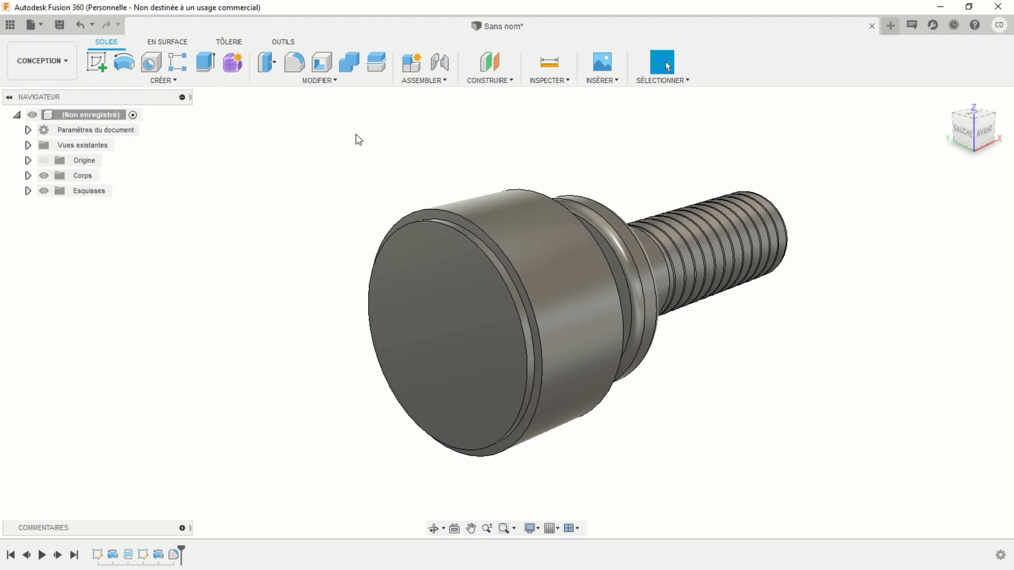
pyautogui.click(179, 75)
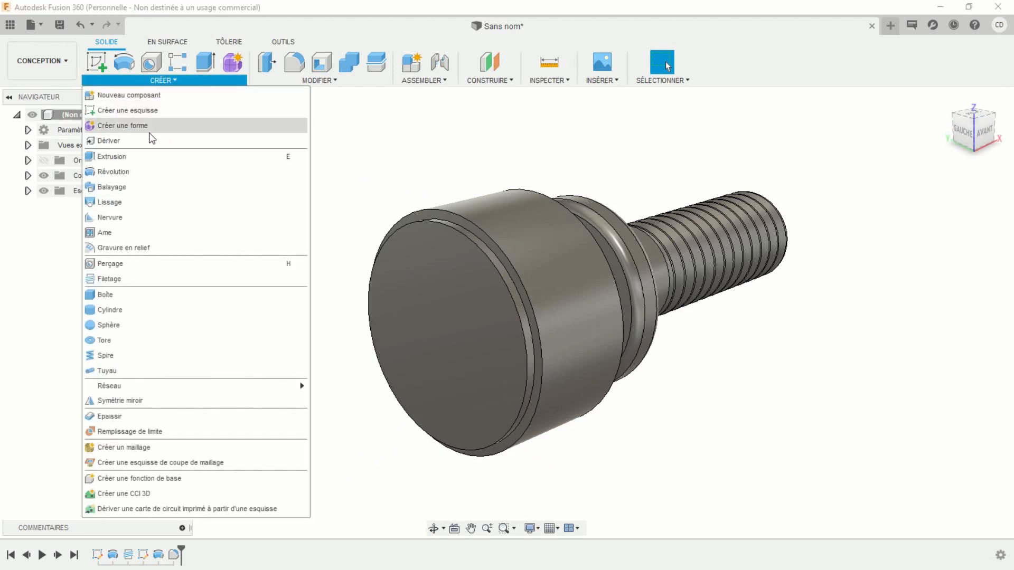
pyautogui.click(102, 356)
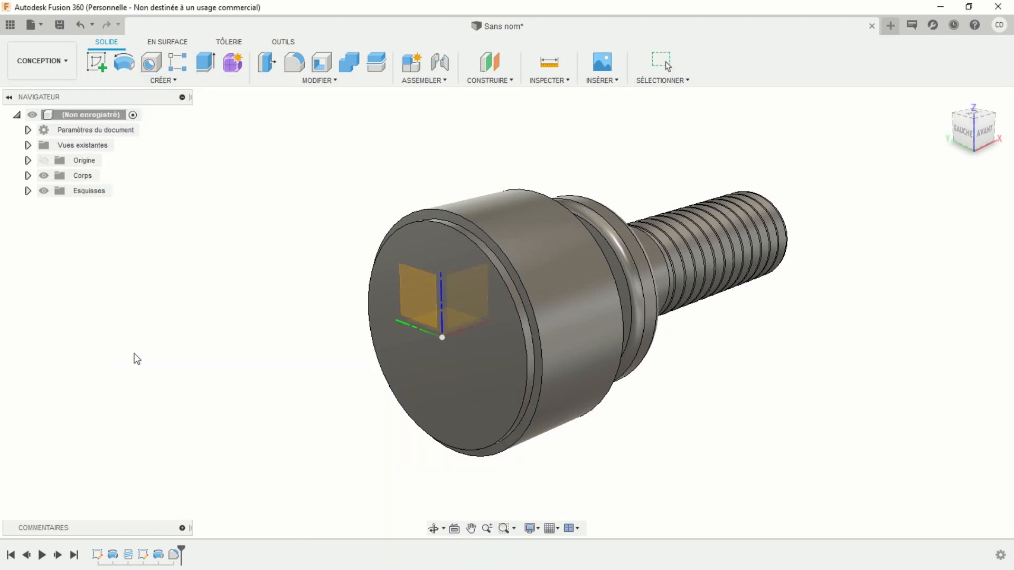
pyautogui.click(416, 290)
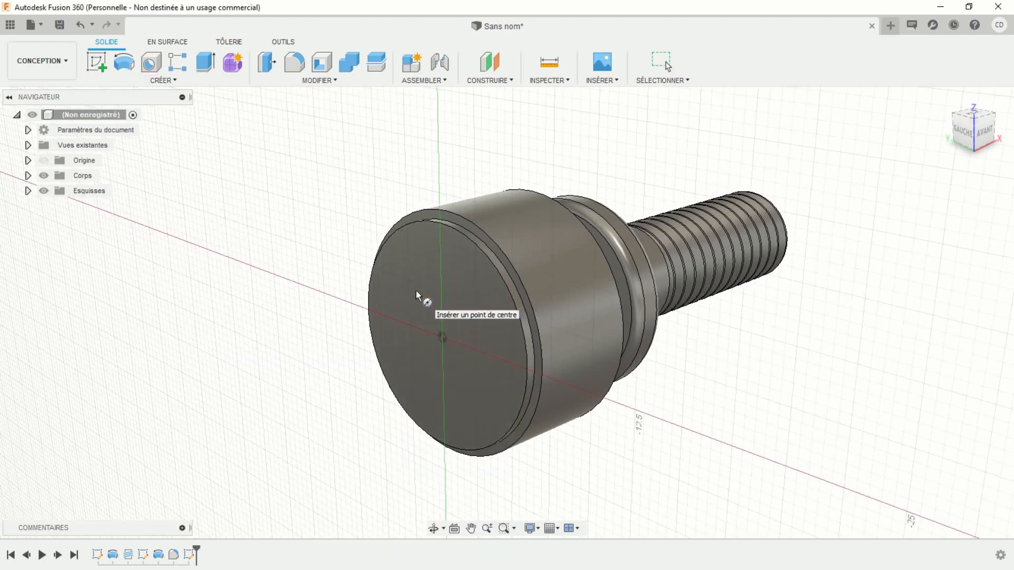
pyautogui.click(442, 336)
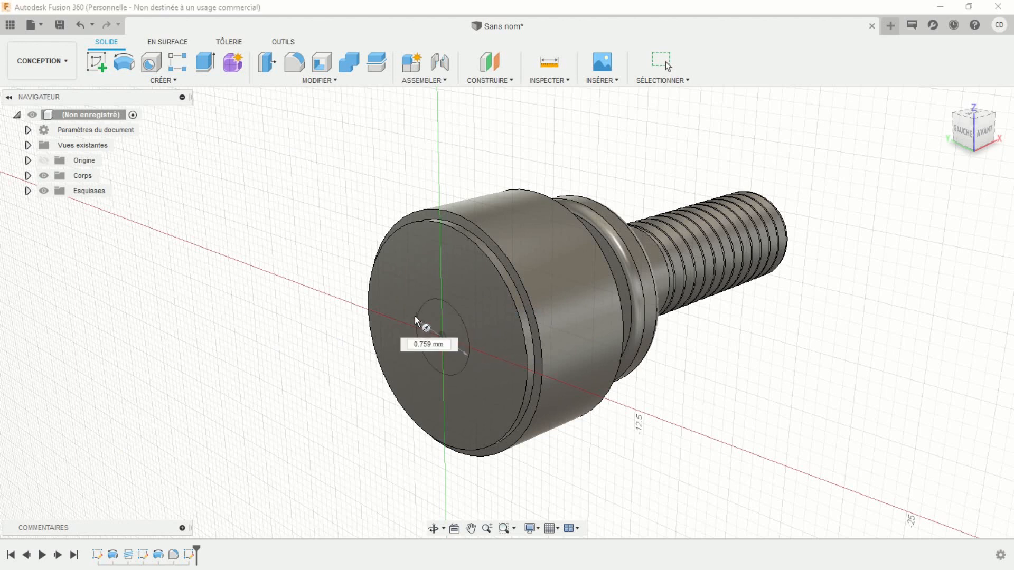
pyautogui.click(391, 287)
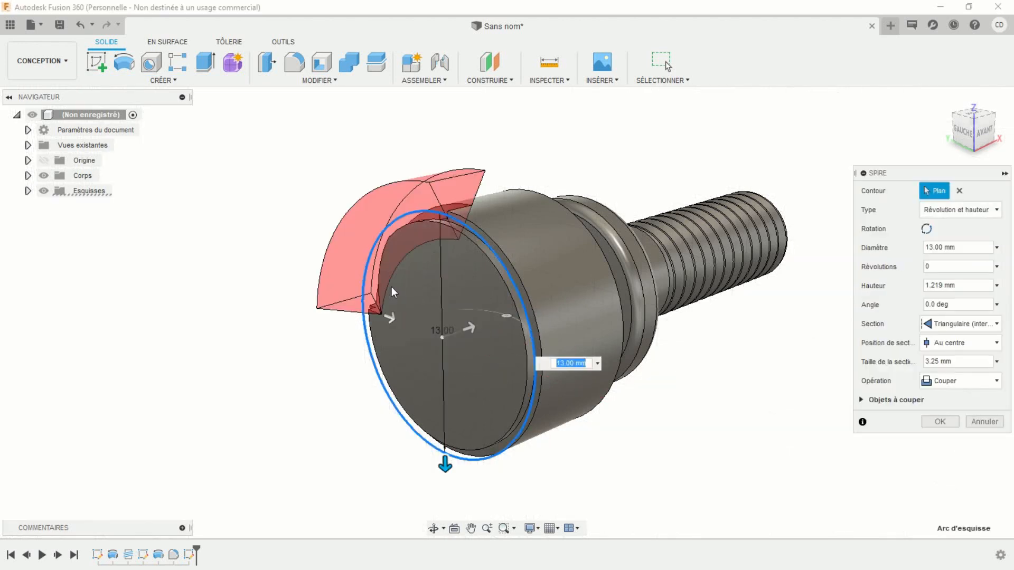
# Set the coil to 0.25 revolutions and a height of 7 mm
pyautogui.keyDown('shift'); pyautogui.moveTo(278, 310); pyautogui.dragTo(442, 295, button='middle'); pyautogui.keyUp('shift')
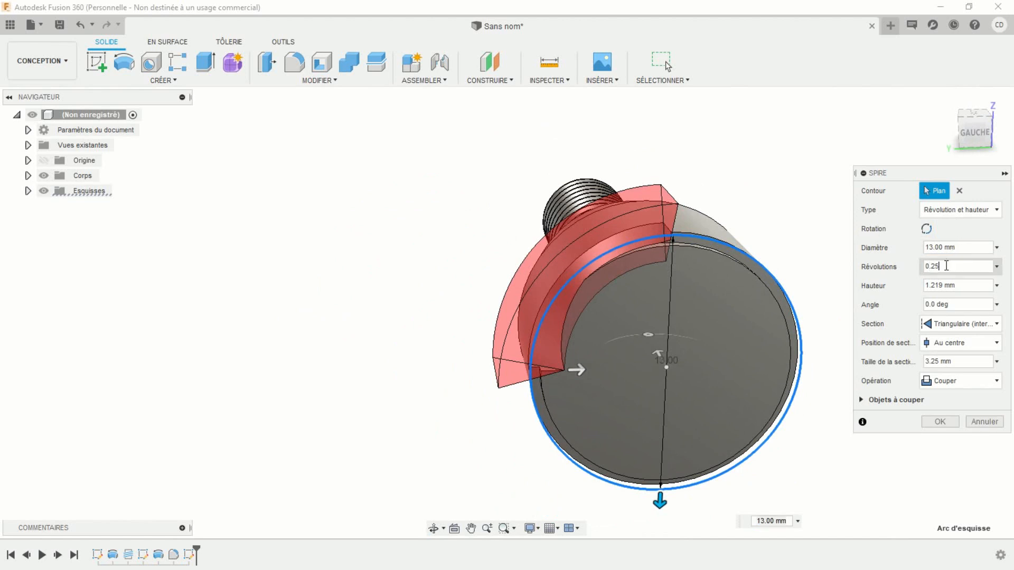
pyautogui.click(947, 265)
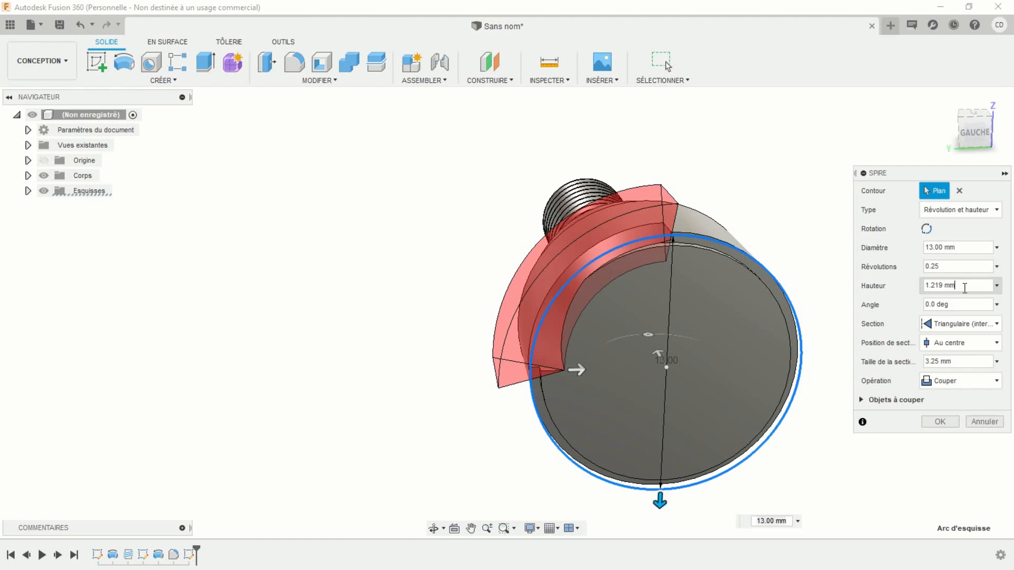
pyautogui.scroll(2, 489, 270)
pyautogui.scroll(-3, 495, 271)
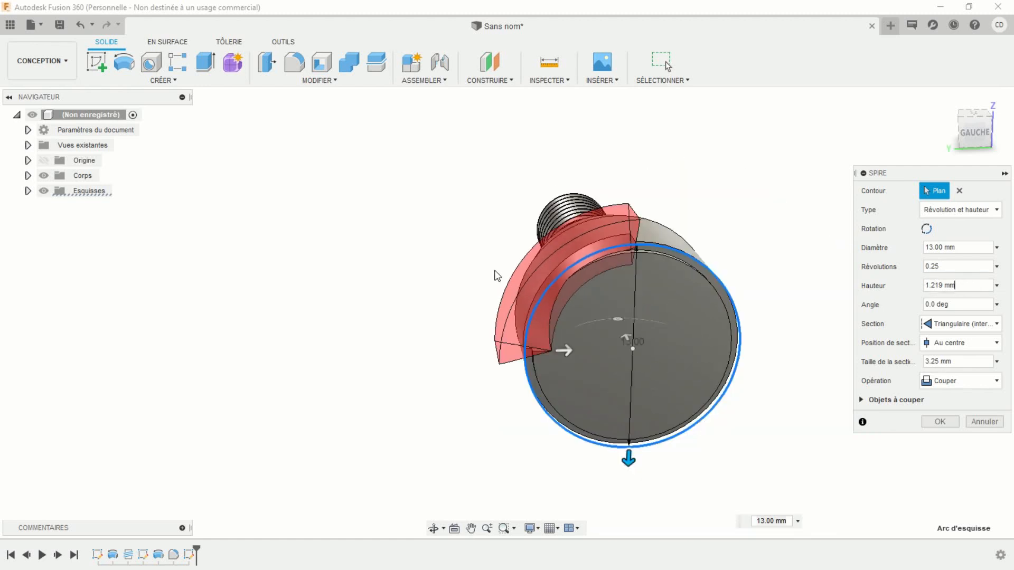
pyautogui.keyDown('shift'); pyautogui.moveTo(401, 299); pyautogui.dragTo(476, 325, button='middle'); pyautogui.keyUp('shift')
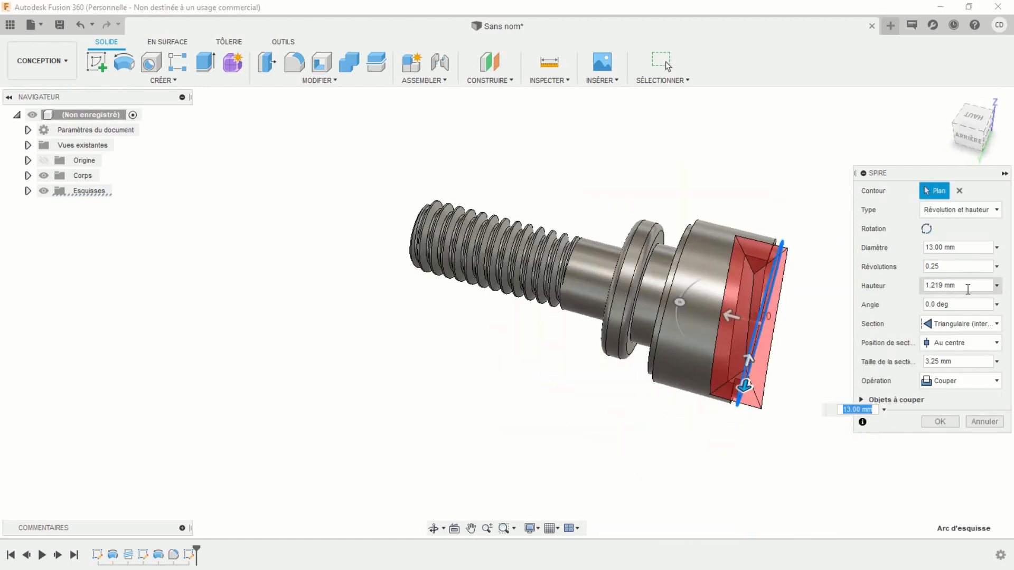
pyautogui.doubleClick(933, 286)
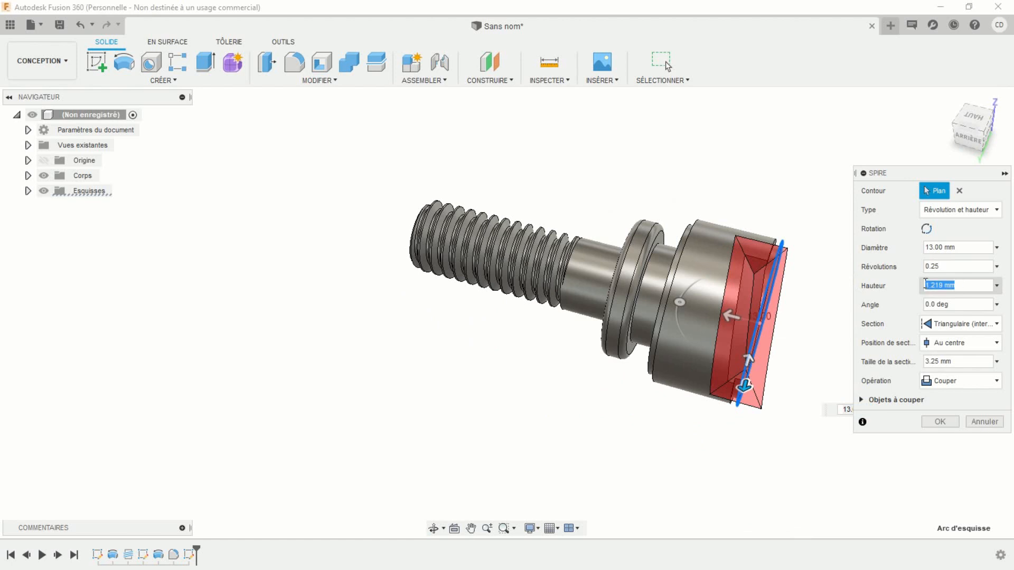
pyautogui.write('7')
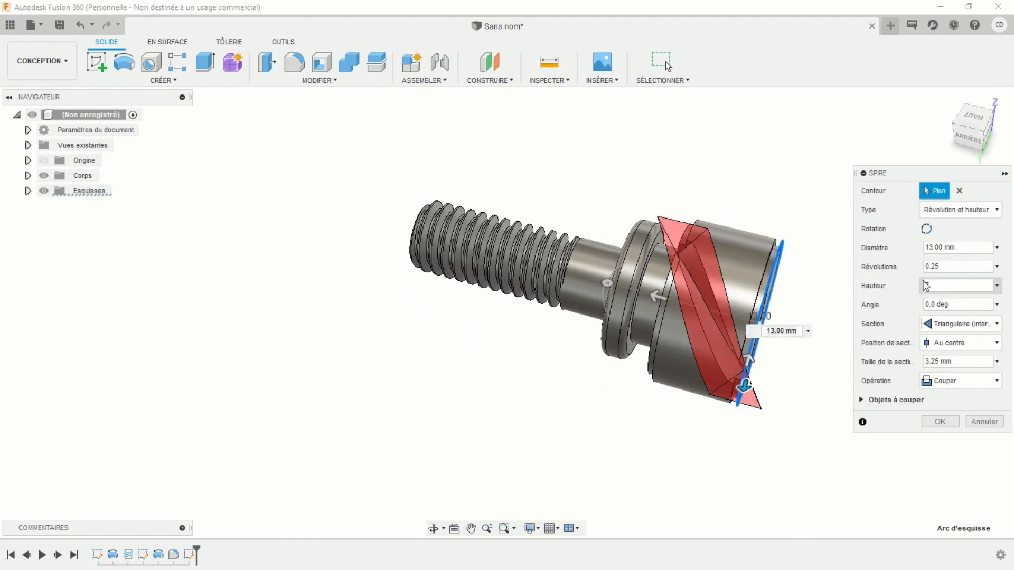
# Set the coil's triangular section size to 1 mm and cut it into the screw head
pyautogui.scroll(-3, 721, 239)
pyautogui.scroll(5, 721, 239)
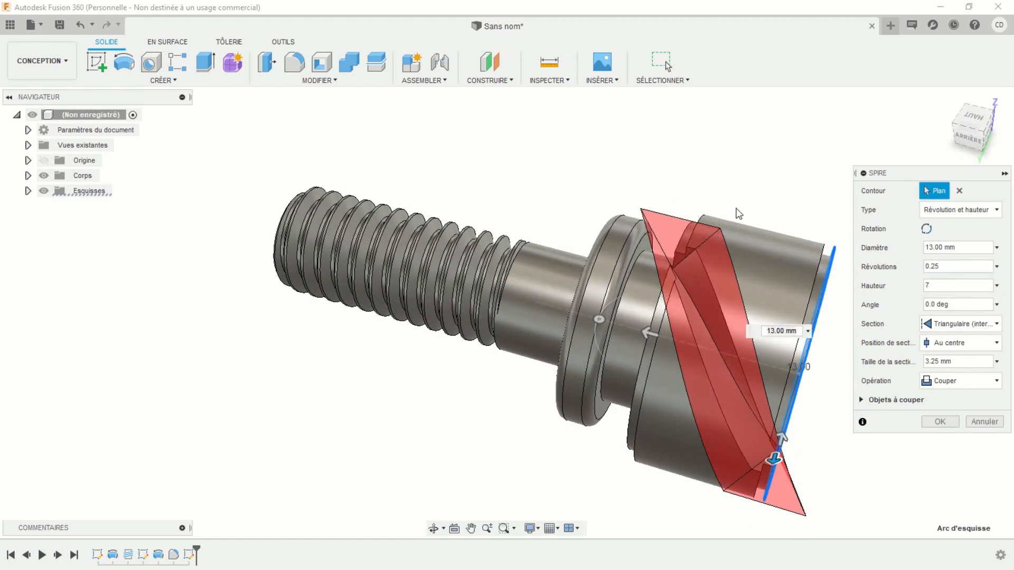
pyautogui.keyDown('shift'); pyautogui.moveTo(477, 481); pyautogui.dragTo(545, 447, button='middle'); pyautogui.keyUp('shift')
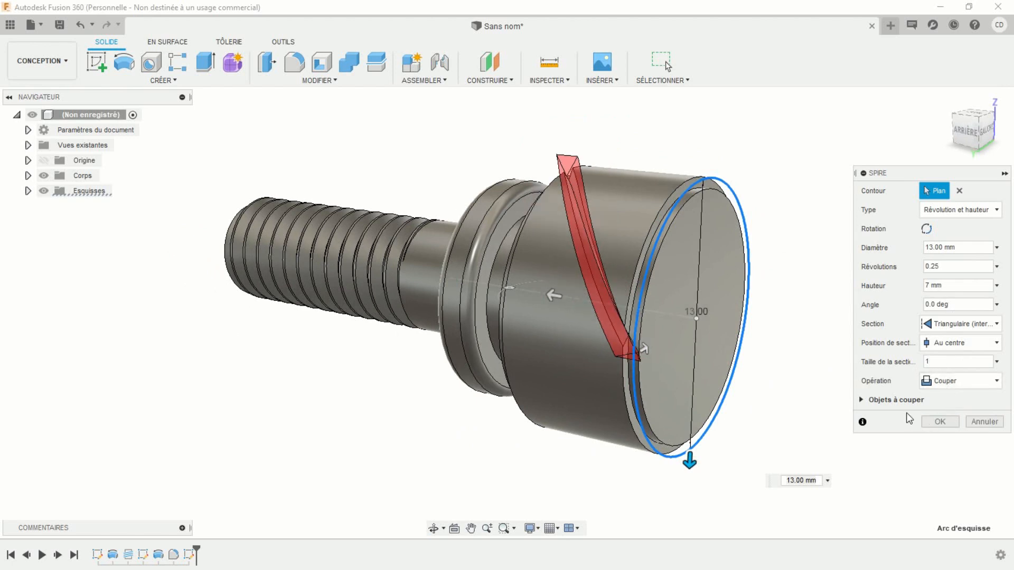
pyautogui.click(942, 423)
# Examine the helical groove cut across the screw head from several angles and distances
pyautogui.scroll(-3, 634, 327)
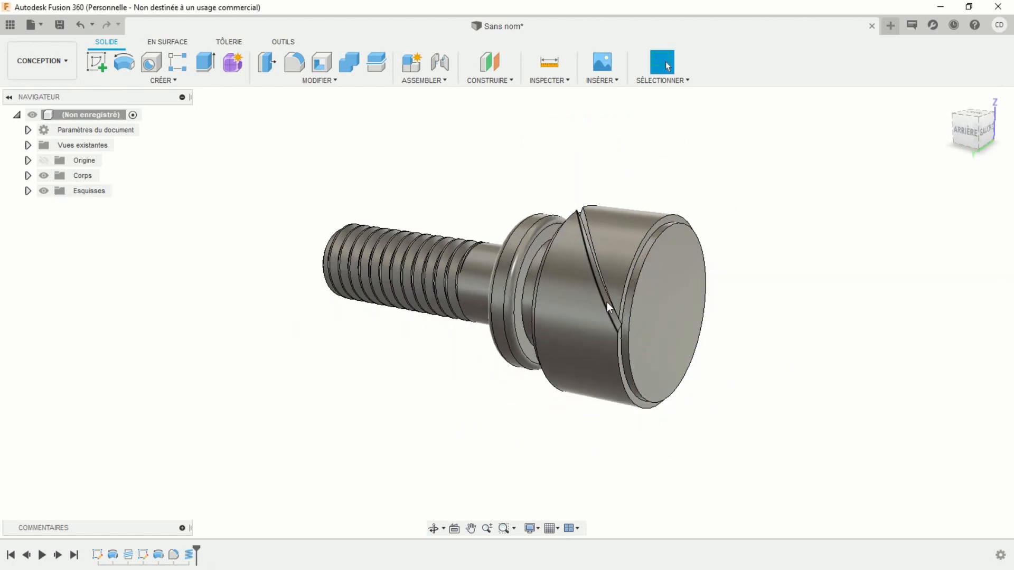
pyautogui.keyDown('shift'); pyautogui.moveTo(438, 344); pyautogui.dragTo(516, 364, button='middle'); pyautogui.keyUp('shift')
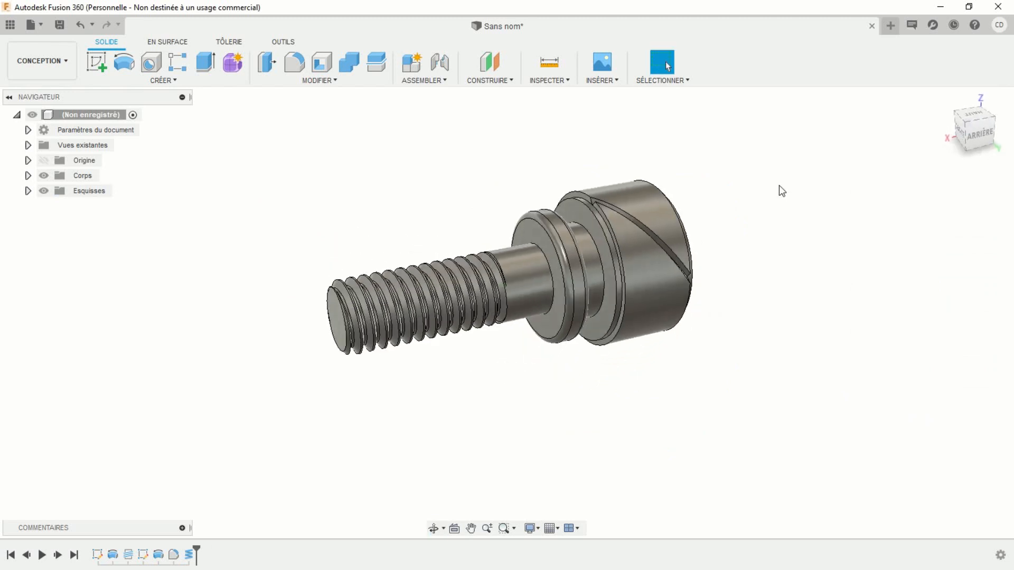
pyautogui.scroll(-2, 694, 221)
pyautogui.scroll(5, 696, 226)
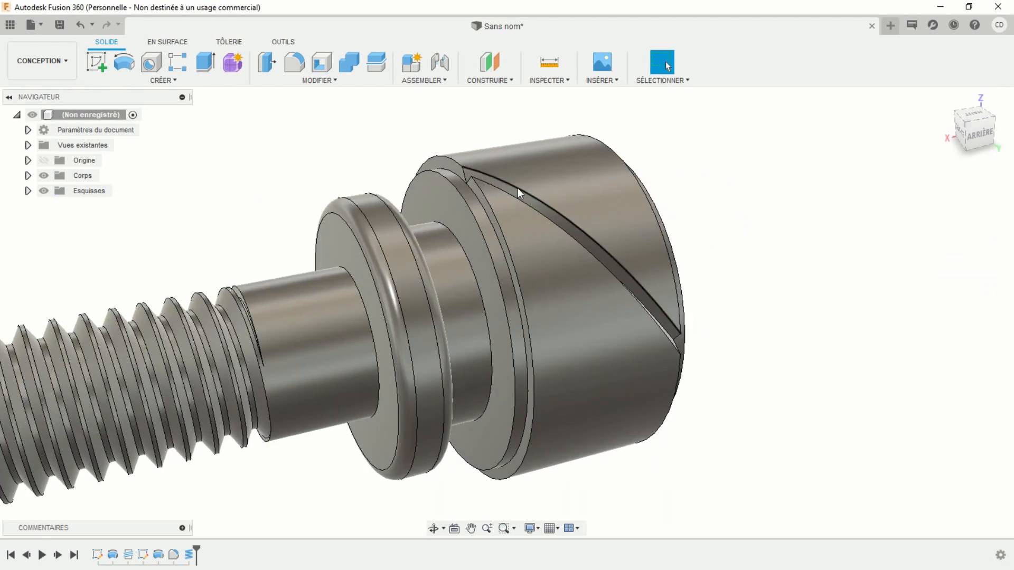
pyautogui.scroll(-4, 745, 317)
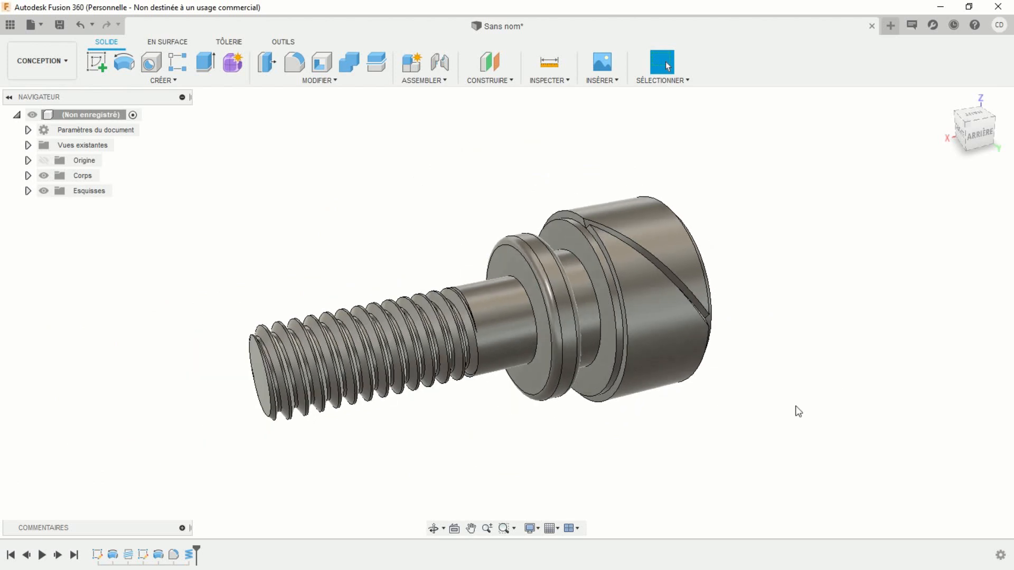
pyautogui.keyDown('shift'); pyautogui.moveTo(798, 410); pyautogui.dragTo(637, 401, button='middle'); pyautogui.keyUp('shift')
pyautogui.scroll(-4, 660, 235)
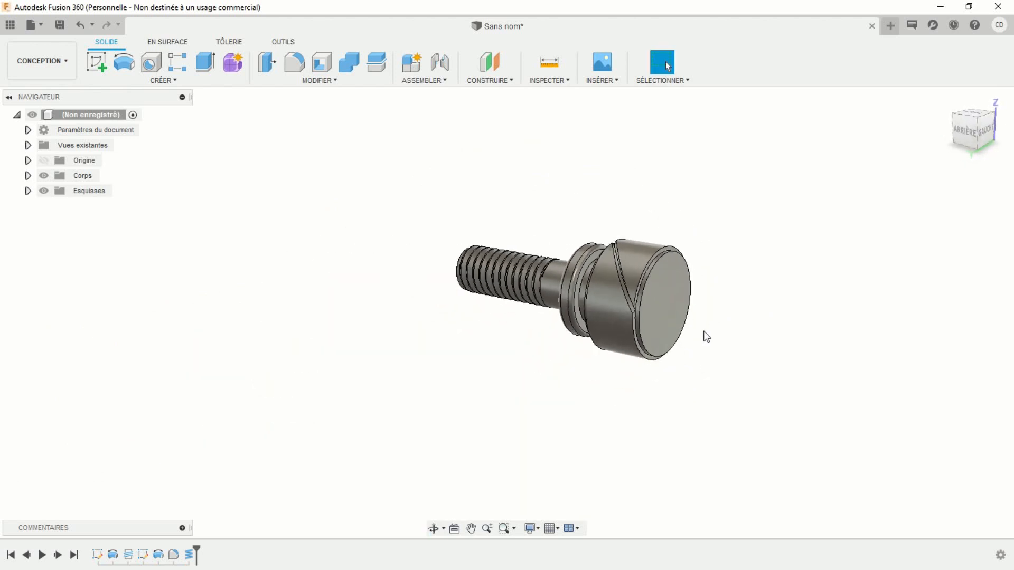
pyautogui.keyDown('shift'); pyautogui.moveTo(704, 335); pyautogui.dragTo(645, 396, button='middle'); pyautogui.keyUp('shift')
pyautogui.scroll(4, 682, 293)
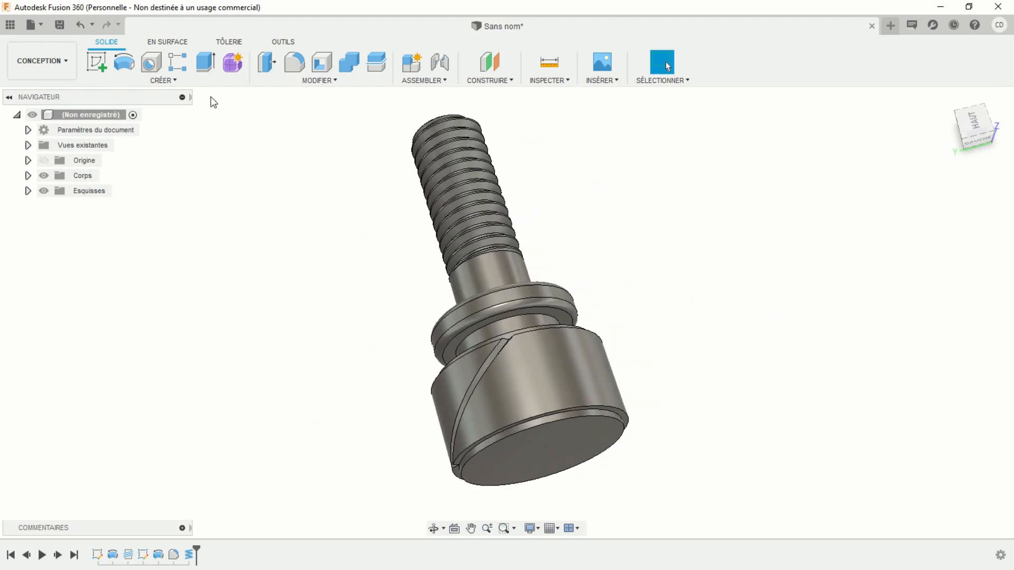
# Mirror the coil groove feature on the head about the XZ origin plane
pyautogui.click(175, 79)
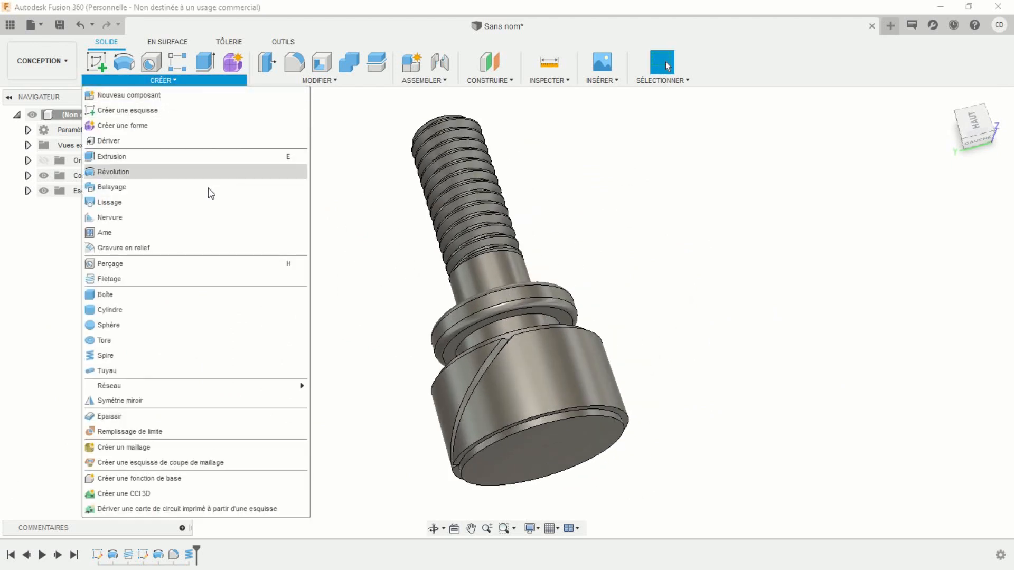
pyautogui.click(129, 401)
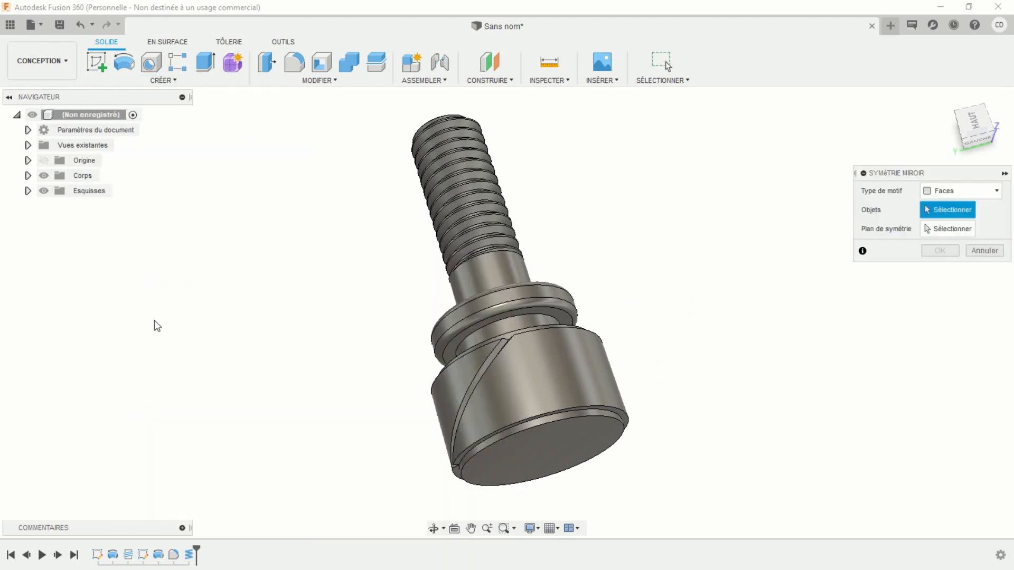
pyautogui.click(190, 554)
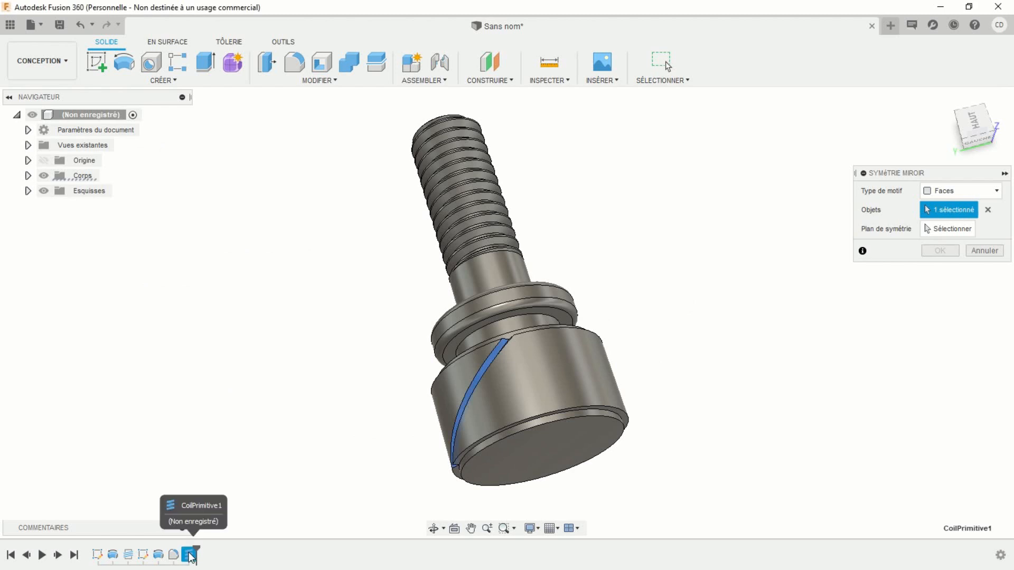
pyautogui.click(950, 229)
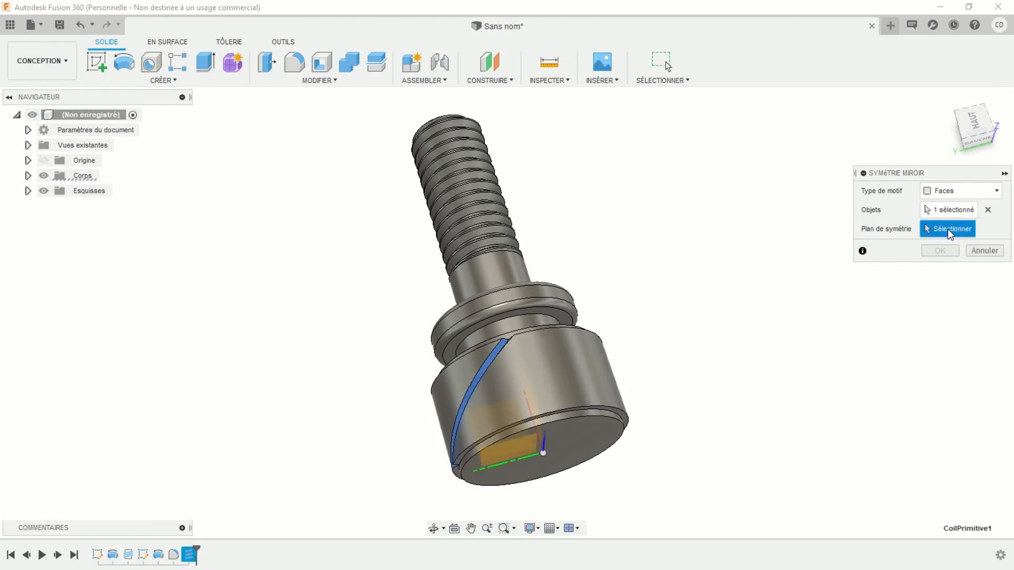
pyautogui.keyDown('shift'); pyautogui.moveTo(688, 474); pyautogui.dragTo(701, 428, button='middle'); pyautogui.keyUp('shift')
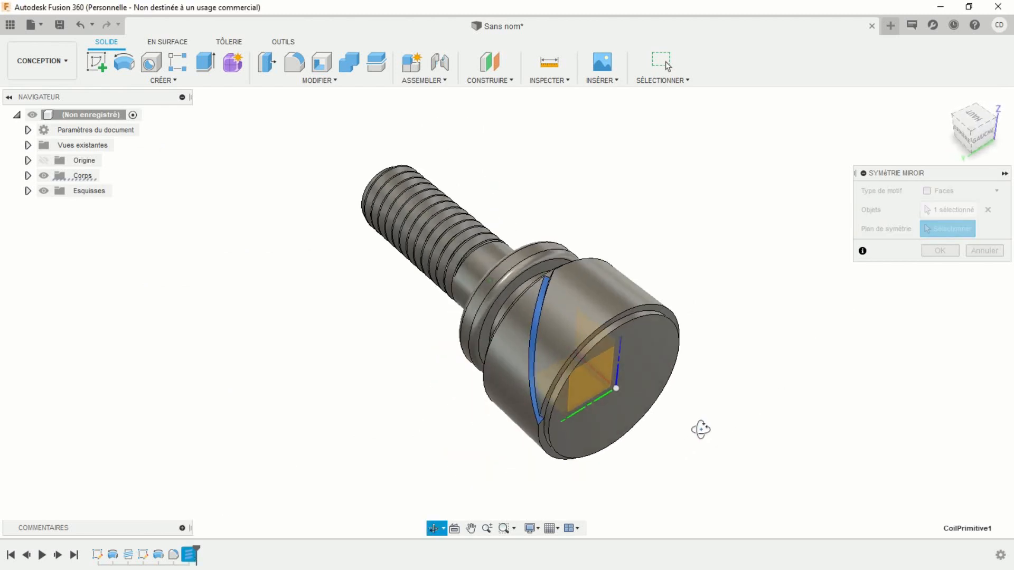
pyautogui.click(589, 338)
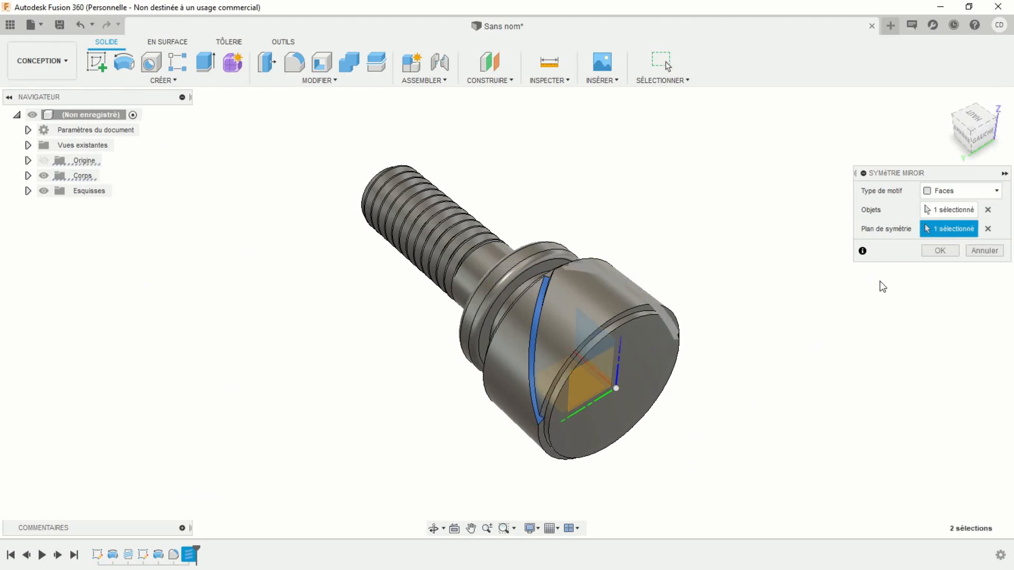
pyautogui.click(942, 250)
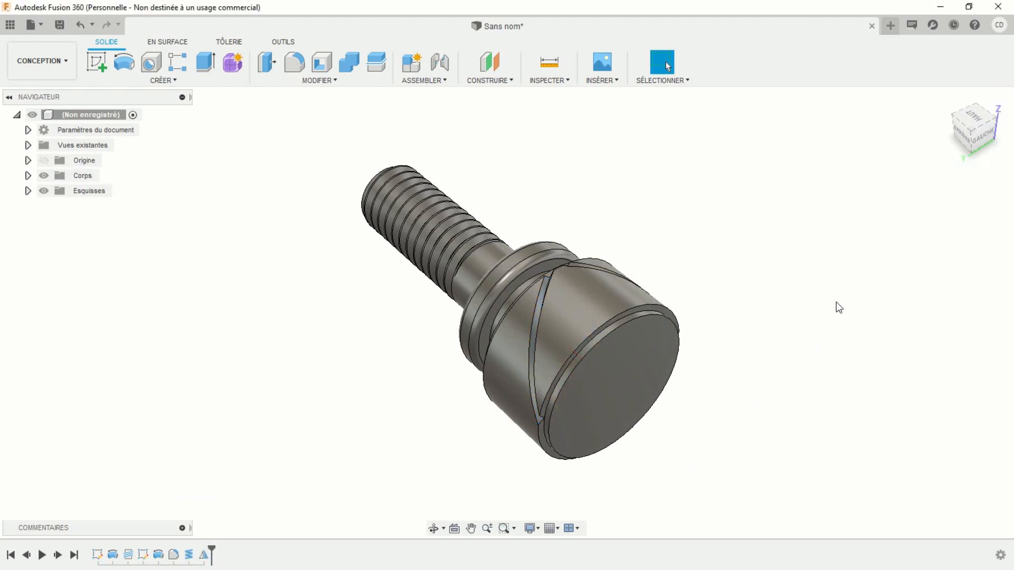
# Begin a circular pattern with the coil groove and its mirror feature as the objects to repeat
pyautogui.keyDown('shift'); pyautogui.moveTo(836, 305); pyautogui.dragTo(756, 344, button='middle'); pyautogui.keyUp('shift')
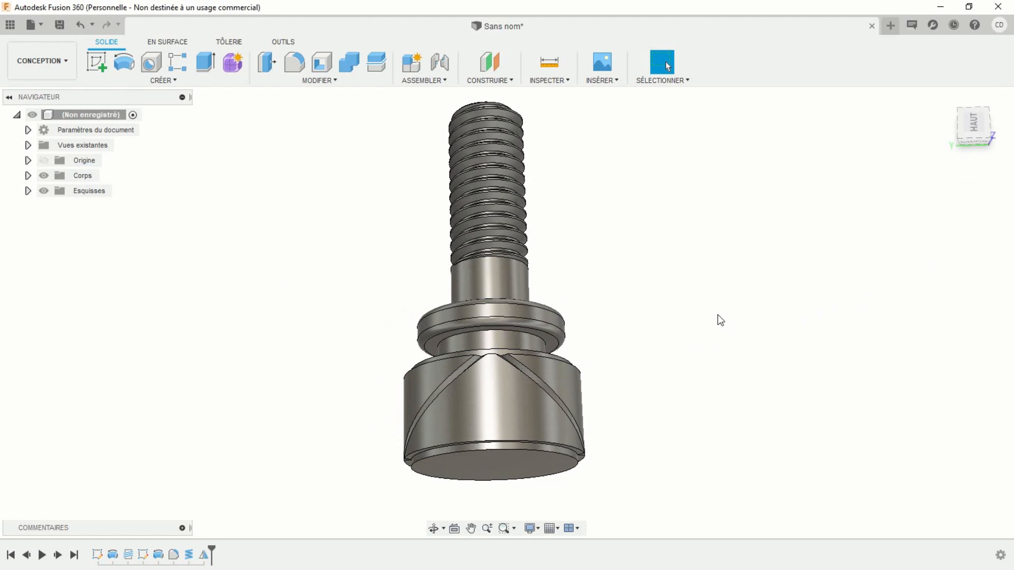
pyautogui.click(168, 81)
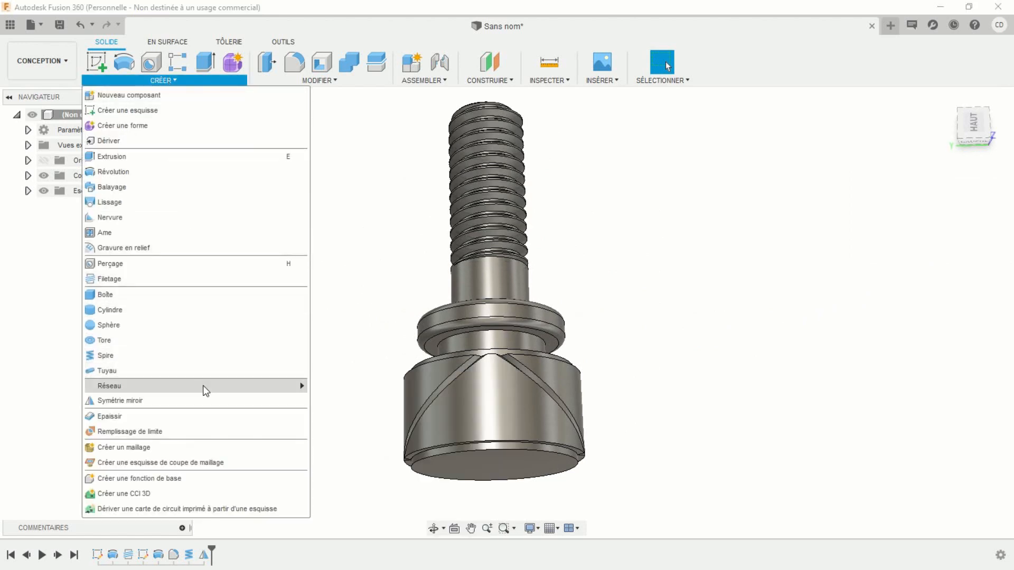
pyautogui.moveTo(256, 390)
pyautogui.click(341, 402)
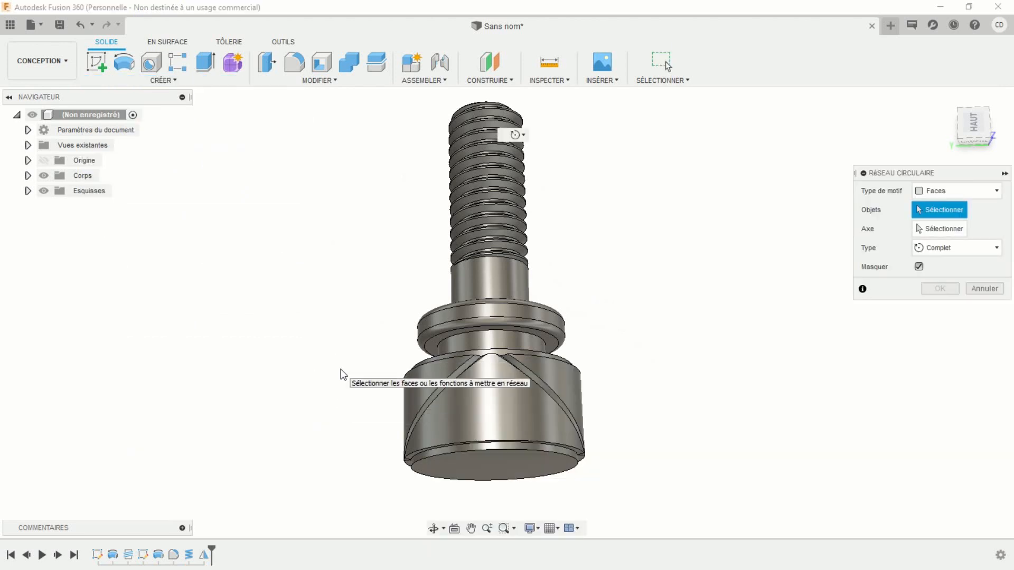
pyautogui.click(205, 556)
pyautogui.keyDown('ctrl'); pyautogui.click(191, 555); pyautogui.keyUp('ctrl')
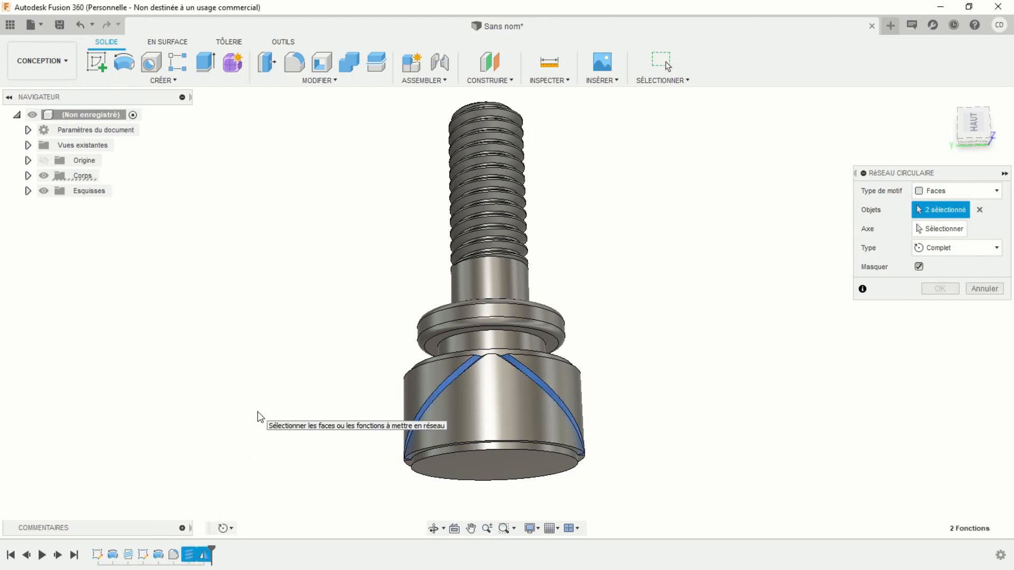
# Pattern the two groove features fully around the origin X axis with a quantity of 20
pyautogui.click(935, 231)
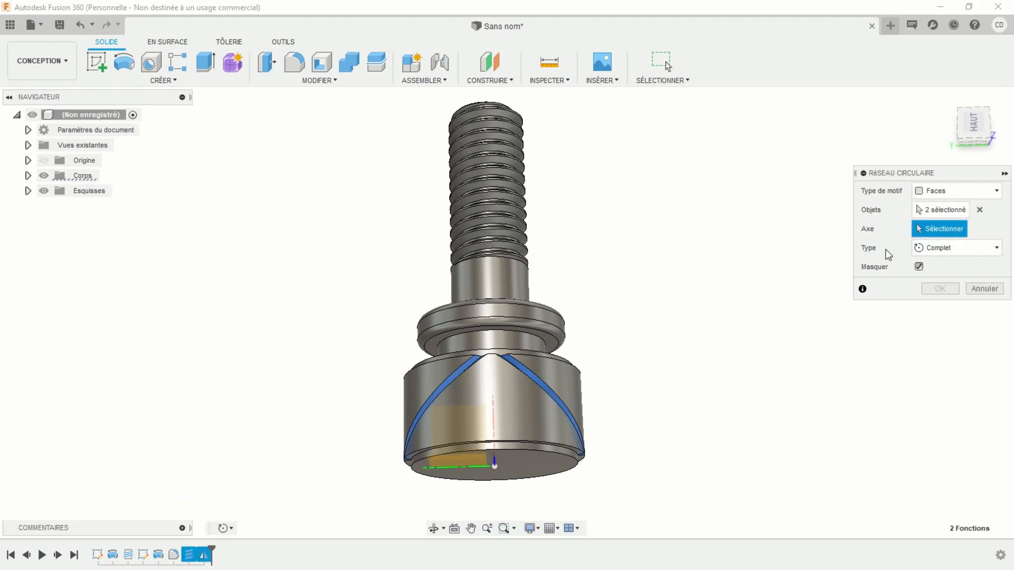
pyautogui.keyDown('shift'); pyautogui.moveTo(506, 419); pyautogui.dragTo(578, 365, button='middle'); pyautogui.keyUp('shift')
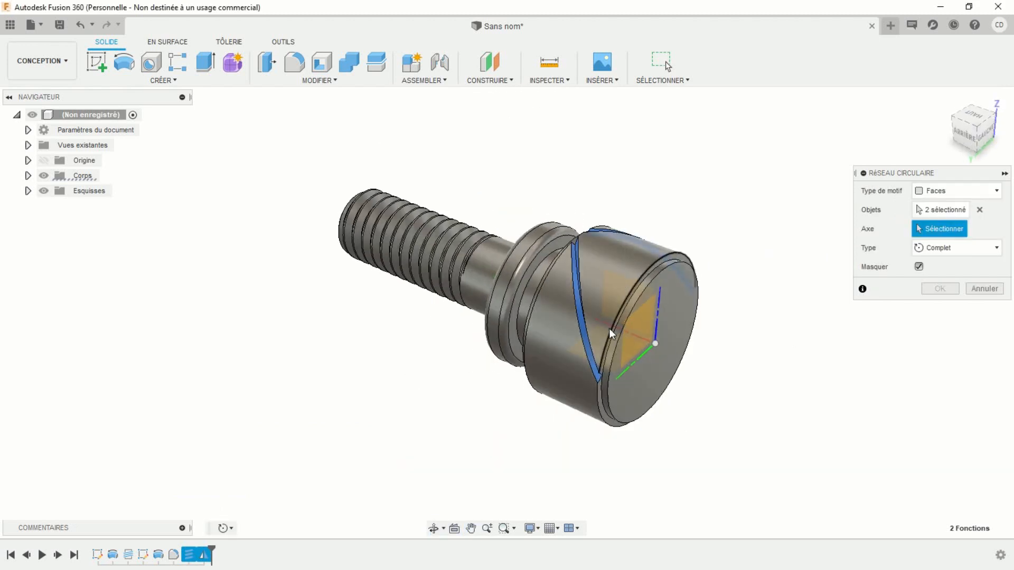
pyautogui.click(640, 337)
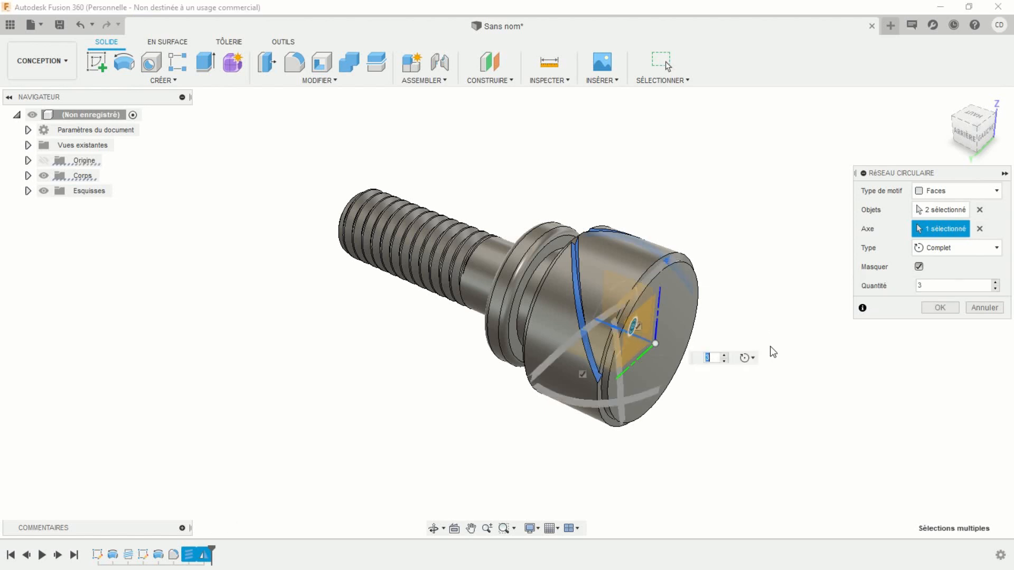
pyautogui.keyDown('shift'); pyautogui.moveTo(784, 381); pyautogui.dragTo(759, 405, button='middle'); pyautogui.keyUp('shift')
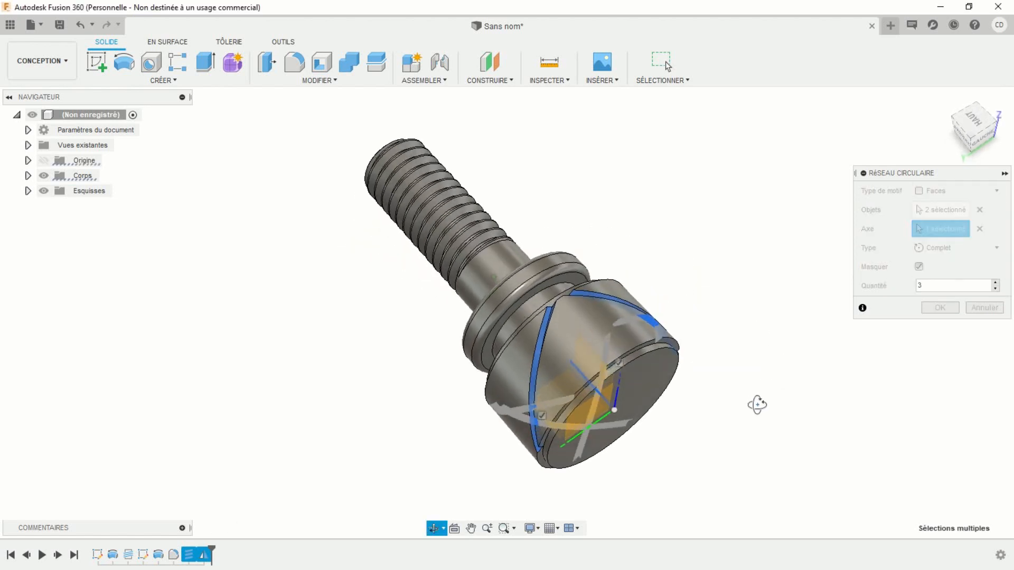
pyautogui.click(930, 286)
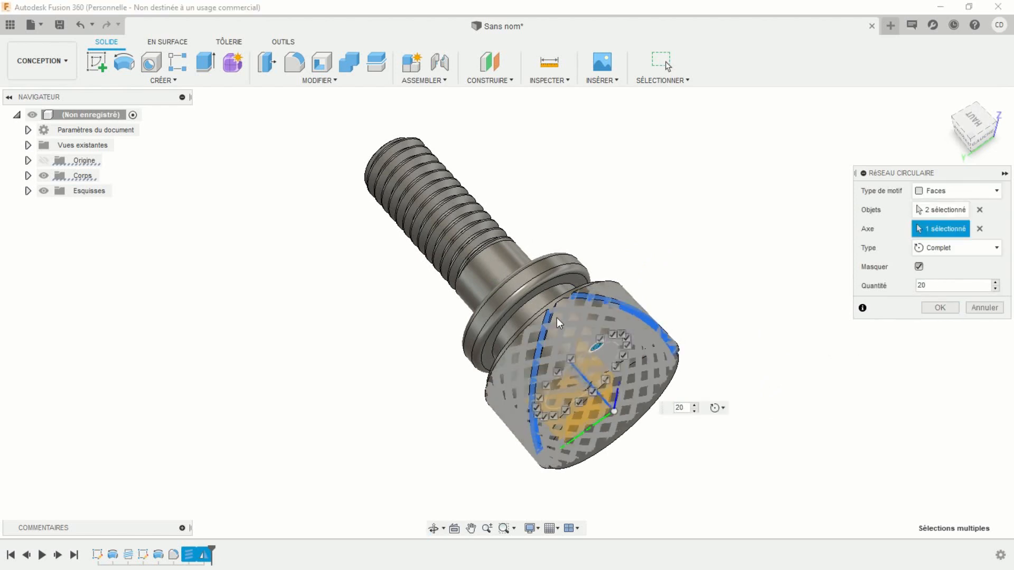
pyautogui.scroll(5, 556, 318)
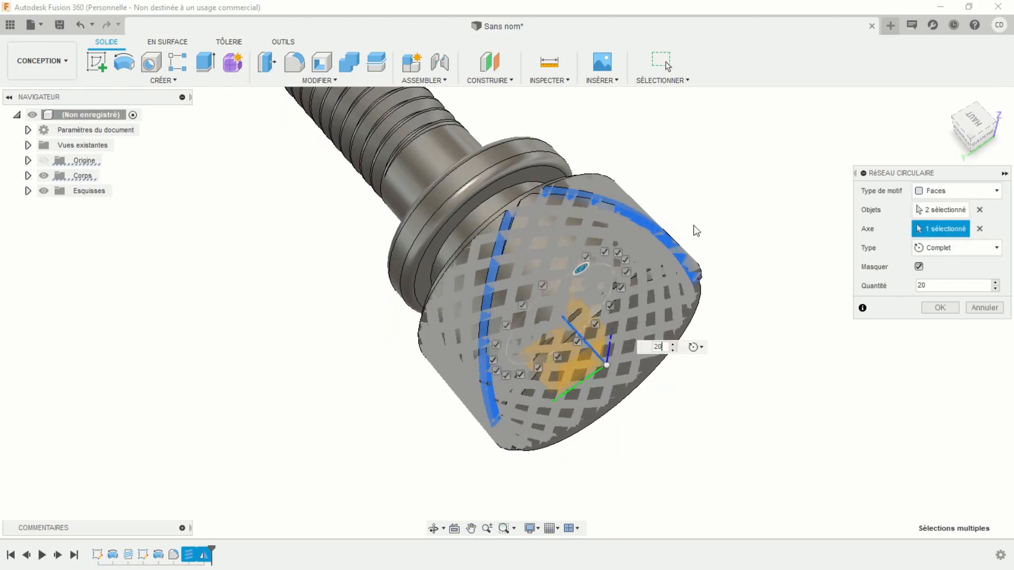
pyautogui.click(936, 310)
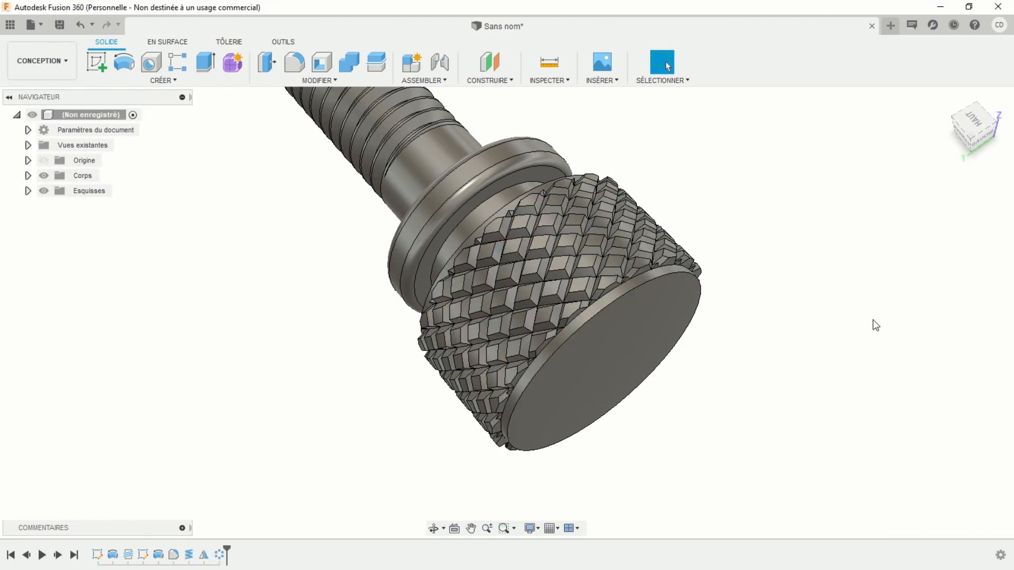
# Examine the knurled pattern on the screw head up close and from several angles
pyautogui.scroll(-3, 872, 326)
pyautogui.keyDown('shift'); pyautogui.moveTo(556, 430); pyautogui.dragTo(611, 249, button='middle'); pyautogui.keyUp('shift')
pyautogui.scroll(5, 623, 290)
pyautogui.keyDown('shift'); pyautogui.moveTo(670, 437); pyautogui.dragTo(695, 389, button='middle'); pyautogui.keyUp('shift')
pyautogui.scroll(2, 695, 388)
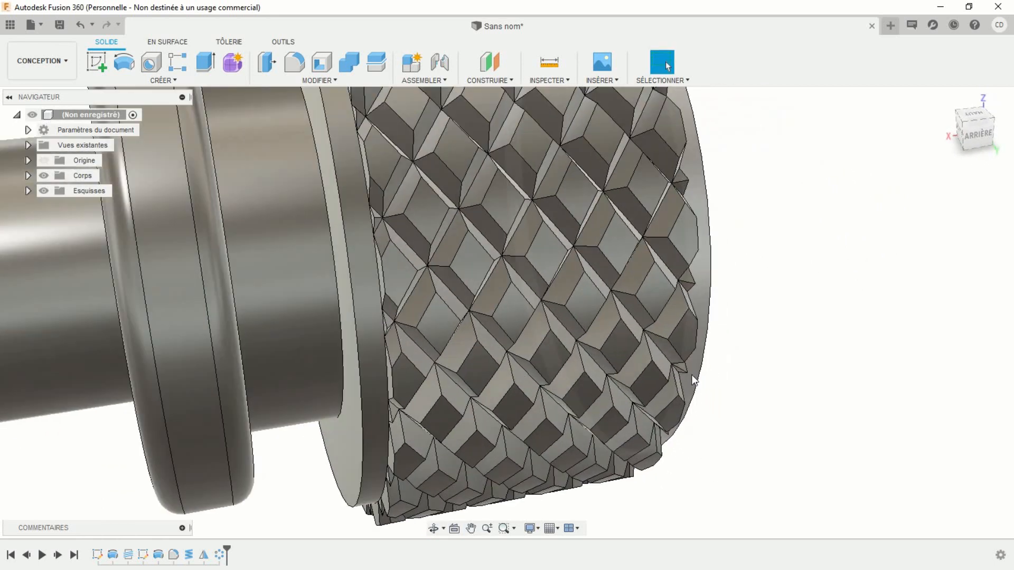
pyautogui.scroll(-6, 690, 372)
pyautogui.scroll(-1, 689, 373)
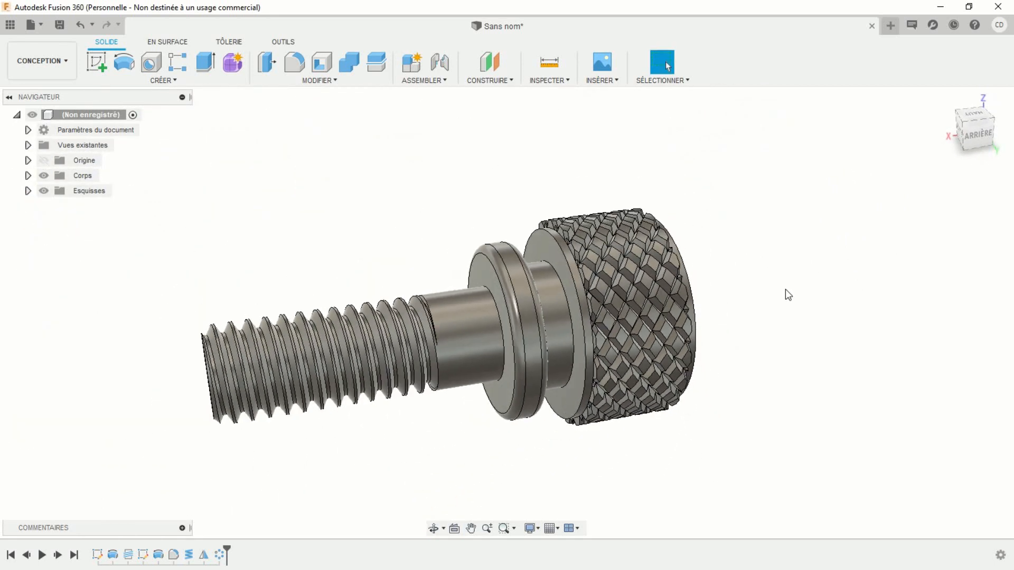
# Chamfer the circular edges at both ends of the knurled head with an equal distance of 1 mm
pyautogui.click(305, 82)
pyautogui.click(287, 128)
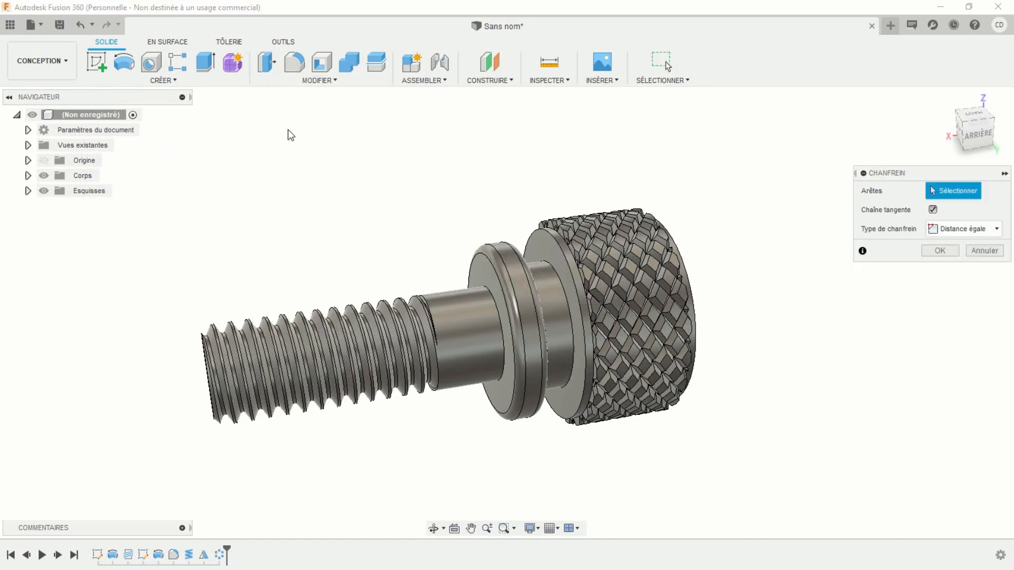
pyautogui.click(553, 237)
pyautogui.keyDown('shift'); pyautogui.moveTo(668, 465); pyautogui.dragTo(594, 444, button='middle'); pyautogui.keyUp('shift')
pyautogui.click(636, 343)
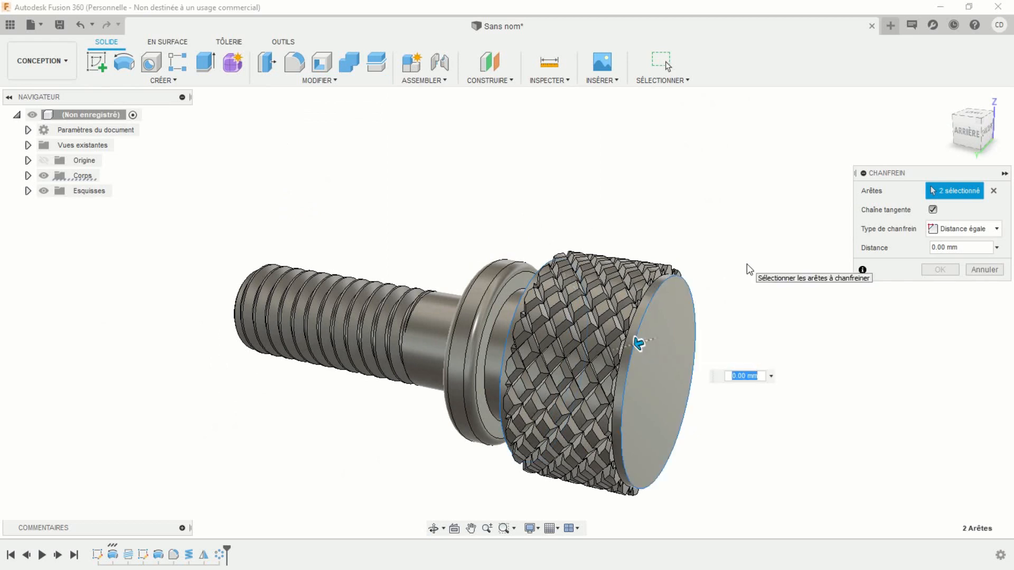
pyautogui.write('1')
pyautogui.press('Return')
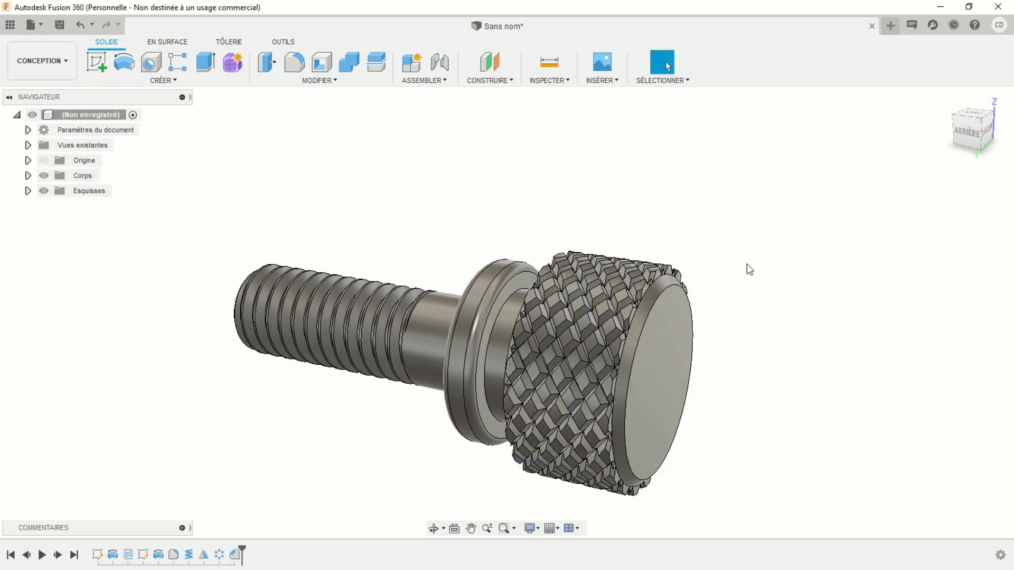
# Open the appearance settings for the screw body Corps1
pyautogui.scroll(-2, 663, 263)
pyautogui.keyDown('shift'); pyautogui.moveTo(470, 416); pyautogui.dragTo(731, 453, button='middle'); pyautogui.keyUp('shift')
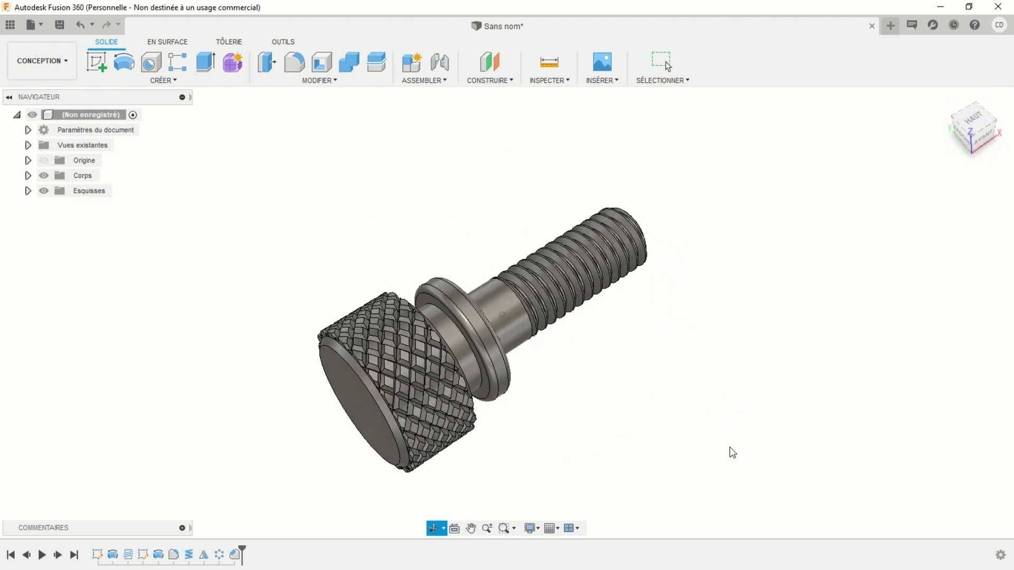
pyautogui.scroll(2, 648, 369)
pyautogui.moveTo(563, 364); pyautogui.dragTo(604, 345, button='middle')
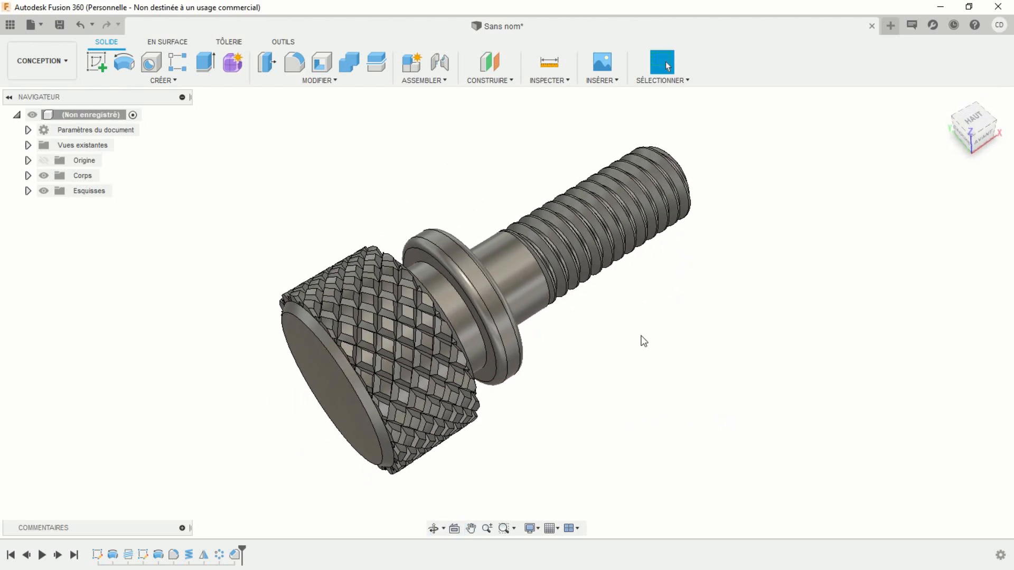
pyautogui.click(28, 175)
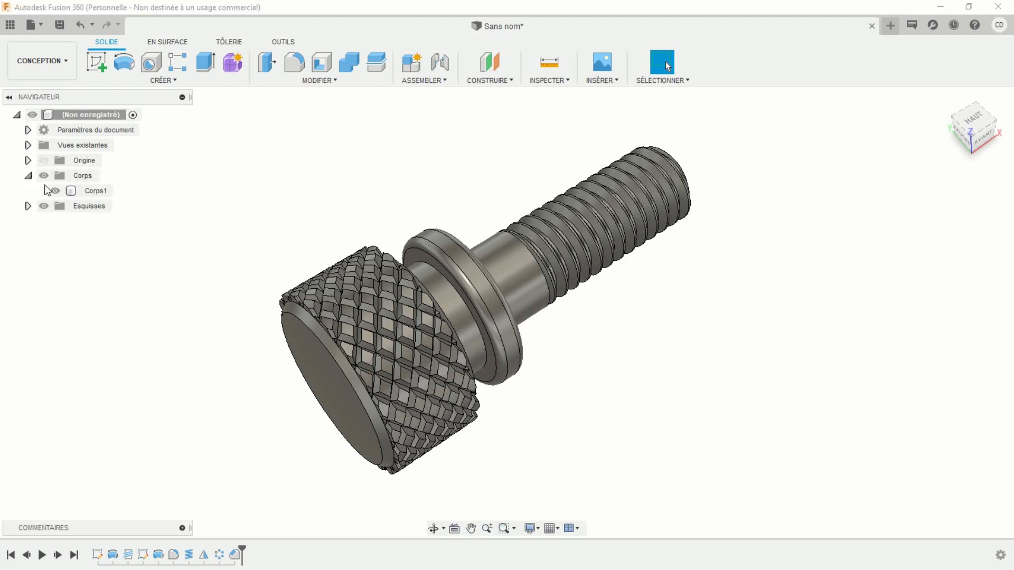
pyautogui.rightClick(95, 193)
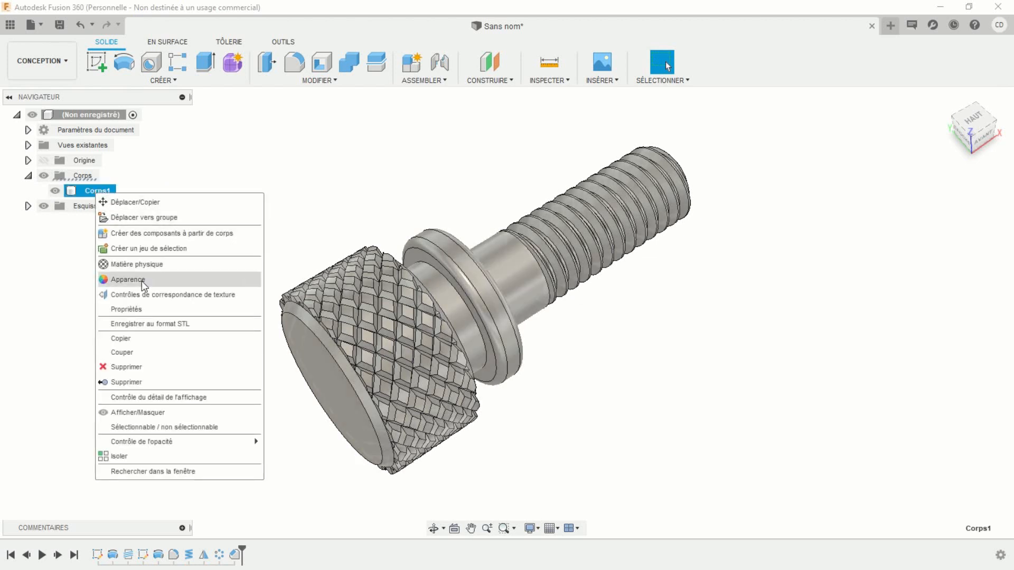
pyautogui.click(142, 279)
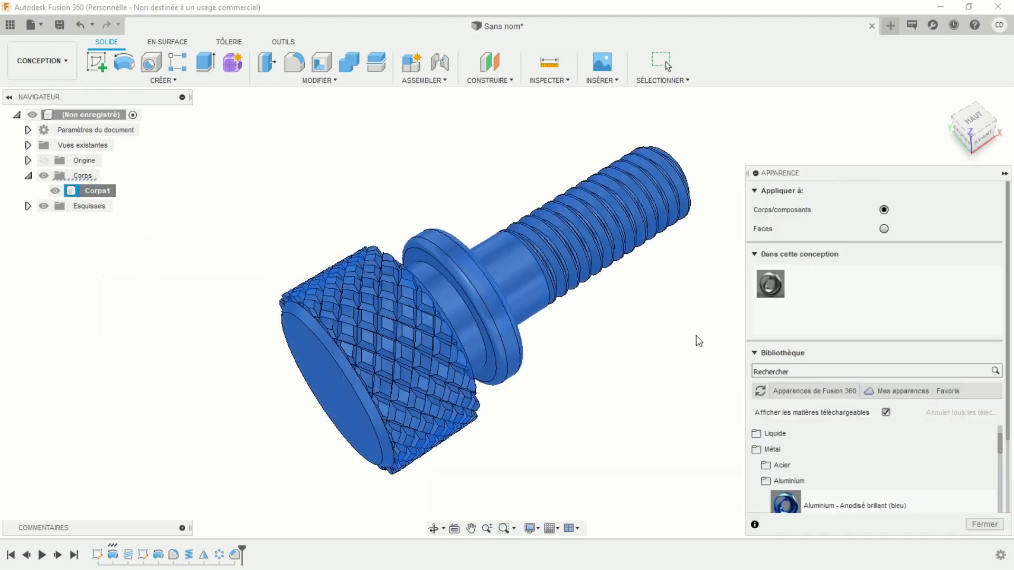
# Apply the metal coating appearance "Revêtement - Nitrure de titane" to the whole screw body and collapse the appearance settings
pyautogui.scroll(-3, 827, 451)
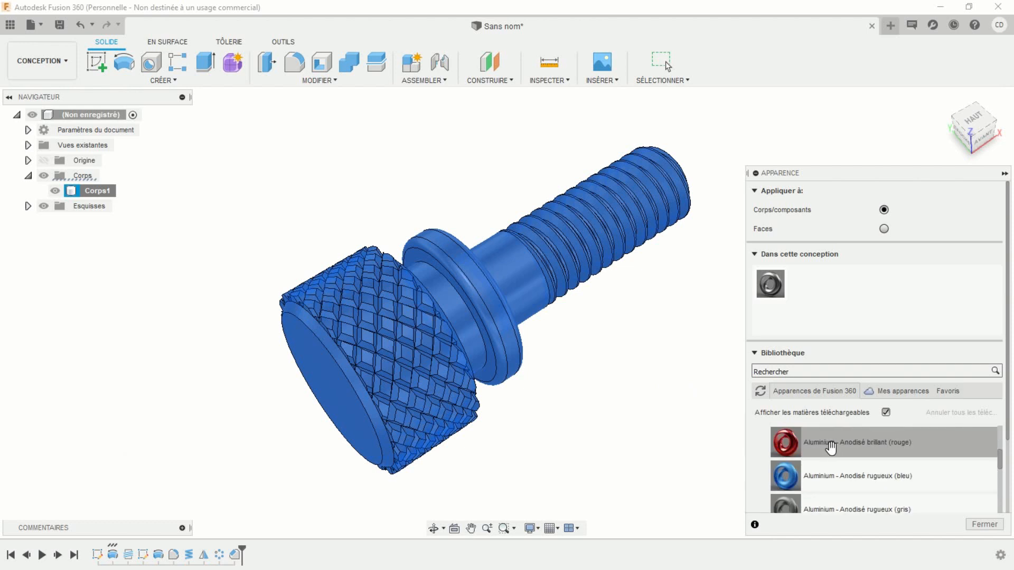
pyautogui.scroll(2, 783, 448)
pyautogui.click(767, 435)
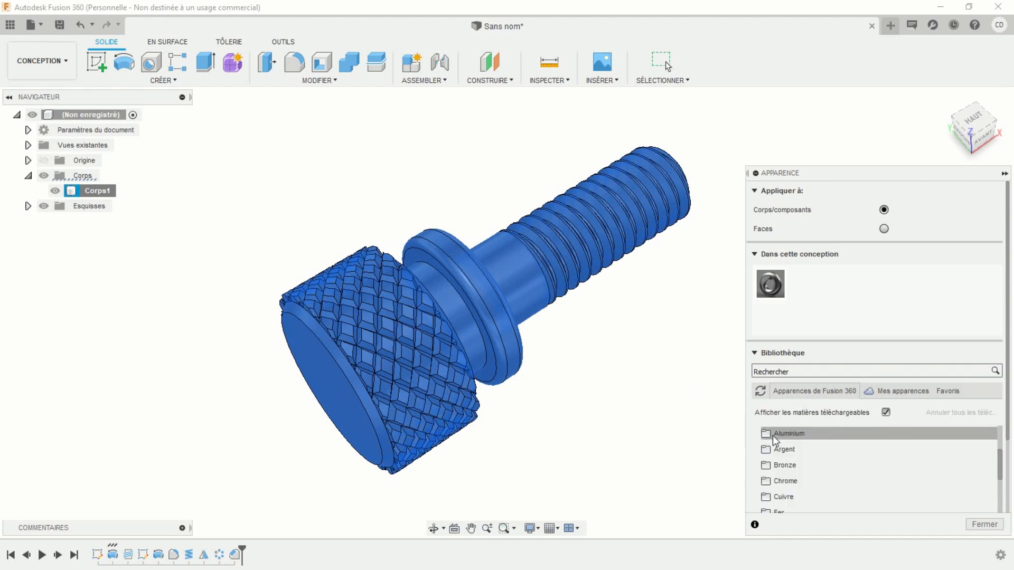
pyautogui.scroll(-3, 779, 439)
pyautogui.scroll(-3, 801, 453)
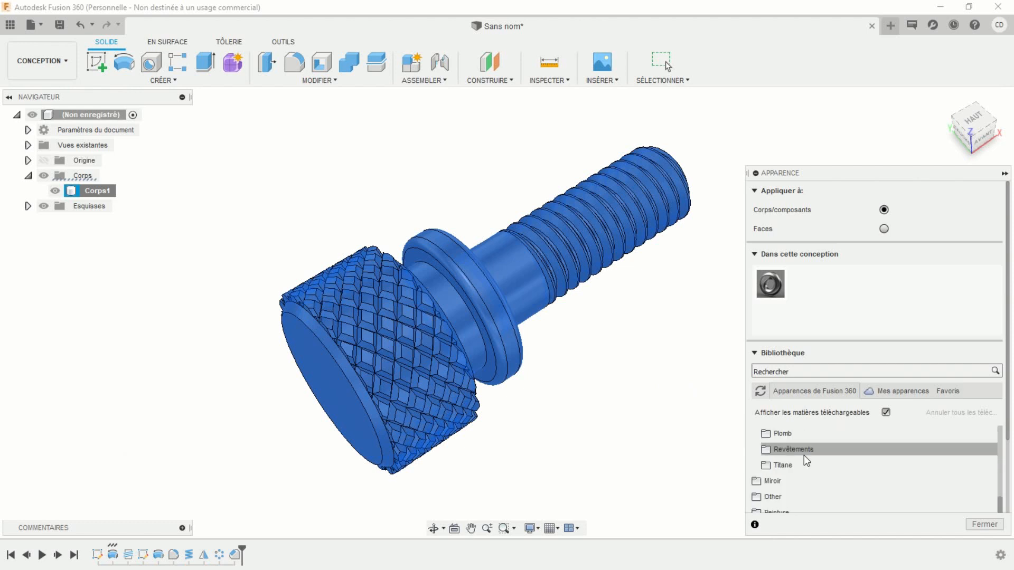
pyautogui.click(766, 451)
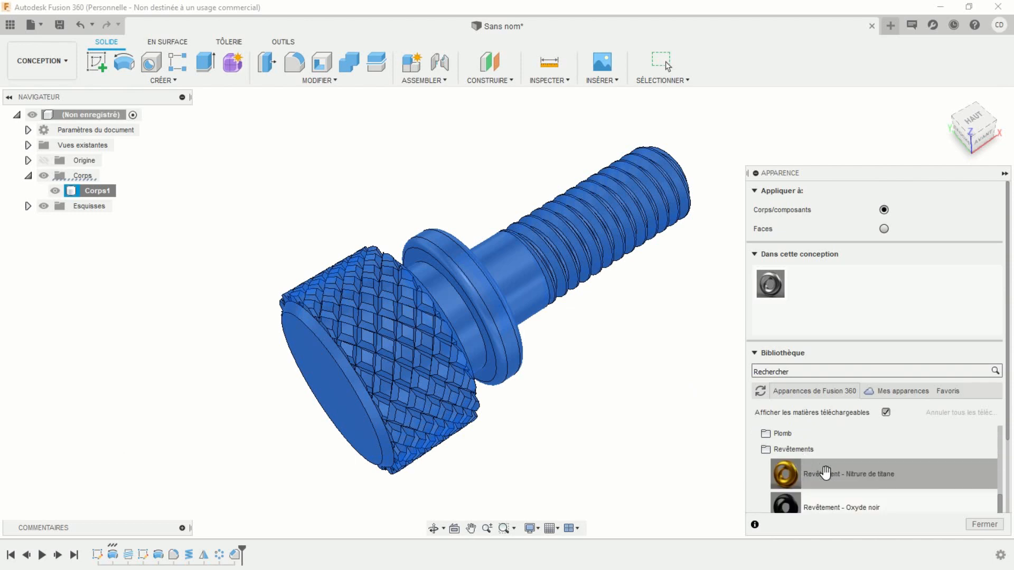
pyautogui.moveTo(832, 478); pyautogui.dragTo(516, 299)
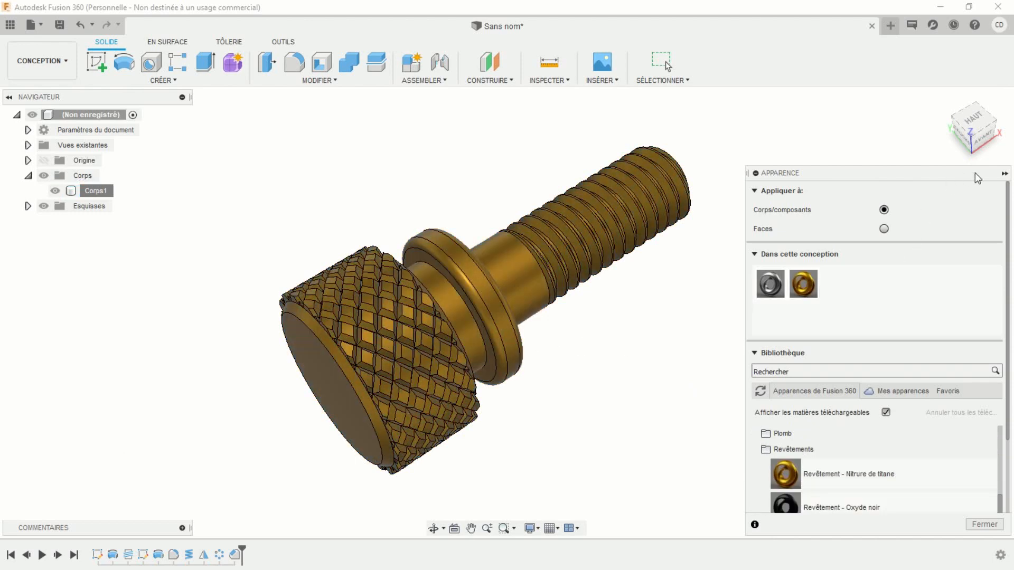
pyautogui.click(1004, 174)
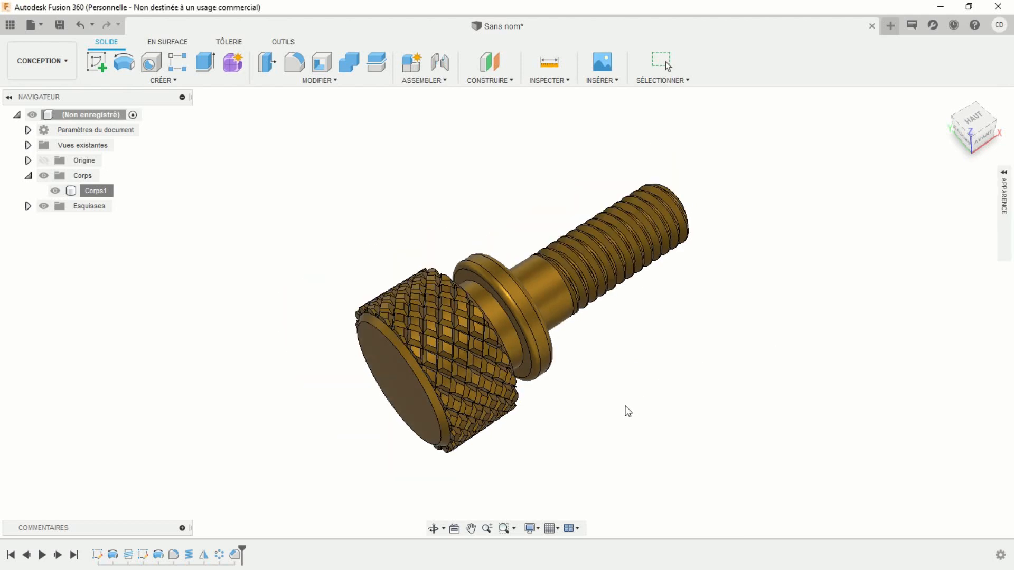
# Set the visual style to Ombré so the screw is displayed shaded without edges
pyautogui.keyDown('shift'); pyautogui.moveTo(628, 412); pyautogui.dragTo(357, 418, button='middle'); pyautogui.keyUp('shift')
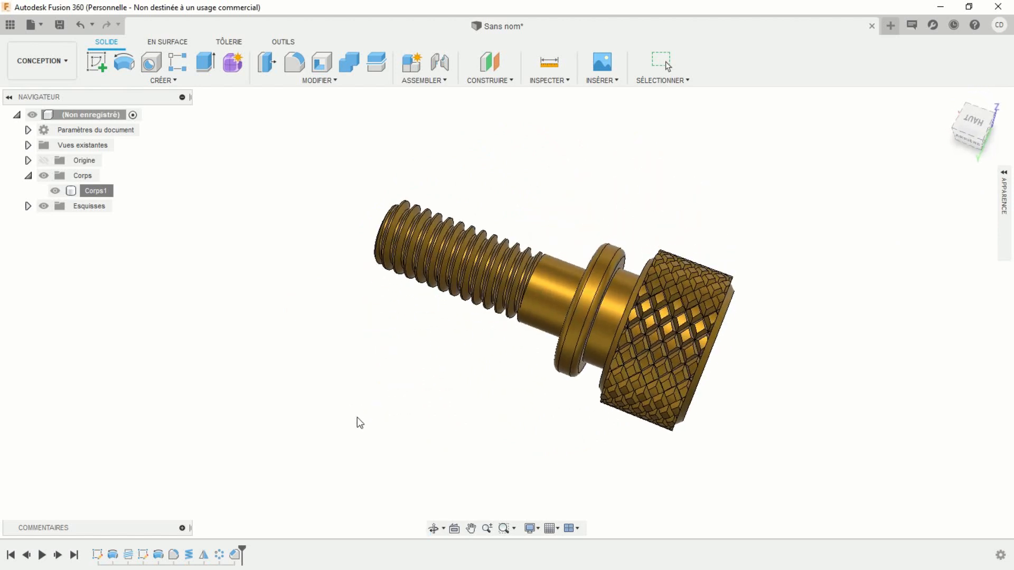
pyautogui.click(531, 529)
pyautogui.moveTo(627, 414)
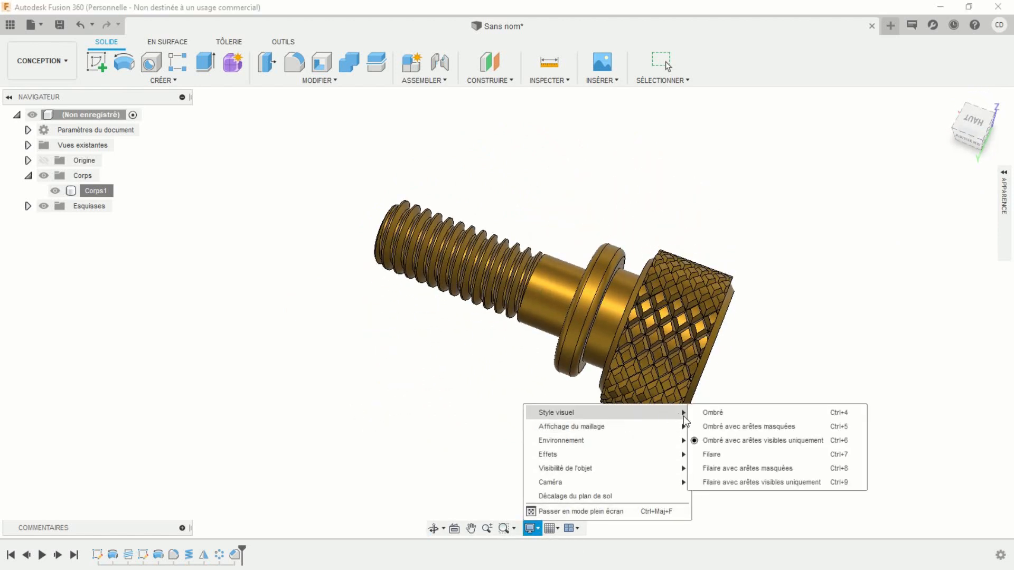
pyautogui.click(713, 413)
pyautogui.moveTo(605, 483)
pyautogui.keyDown('shift'); pyautogui.mouseDown(button='middle')
pyautogui.moveTo(581, 471)
pyautogui.moveTo(575, 442)
pyautogui.moveTo(593, 369)
pyautogui.moveTo(584, 324)
pyautogui.moveTo(498, 308)
pyautogui.moveTo(455, 343)
pyautogui.moveTo(433, 389)
pyautogui.moveTo(436, 410)
pyautogui.moveTo(494, 455)
pyautogui.moveTo(557, 457)
pyautogui.mouseUp(button='middle'); pyautogui.keyUp('shift')
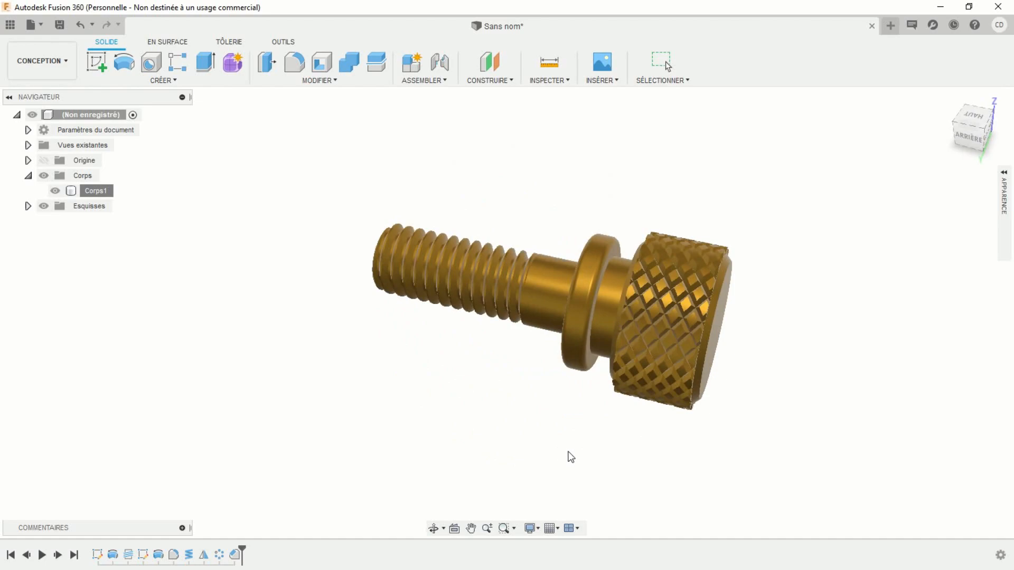